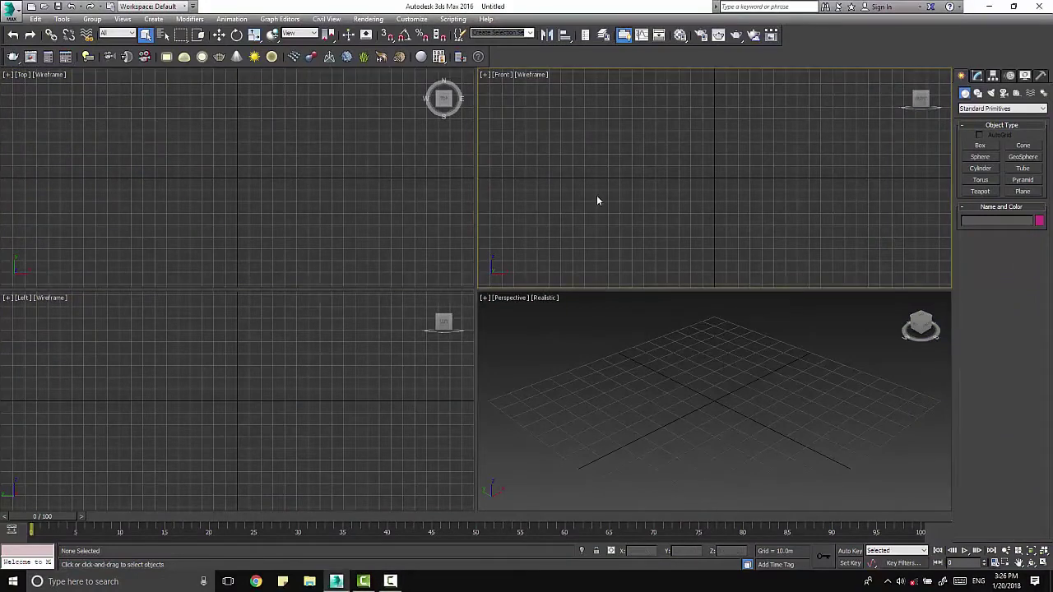
# Draw a box in the Perspective viewport and centre it in view.
pyautogui.click(683, 387)
pyautogui.press('r')
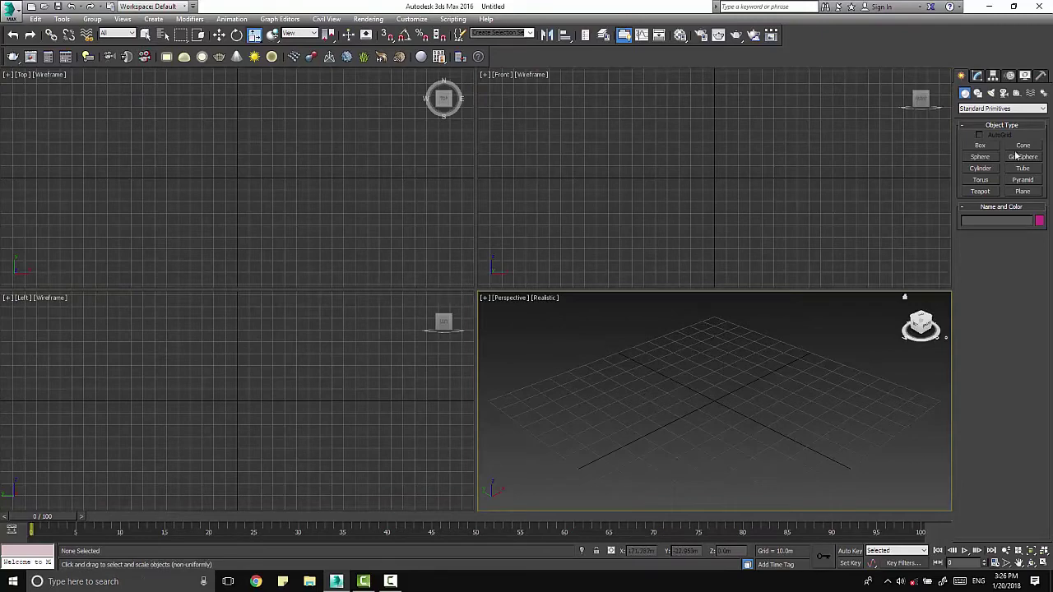
pyautogui.click(979, 148)
pyautogui.moveTo(581, 409); pyautogui.dragTo(834, 414)
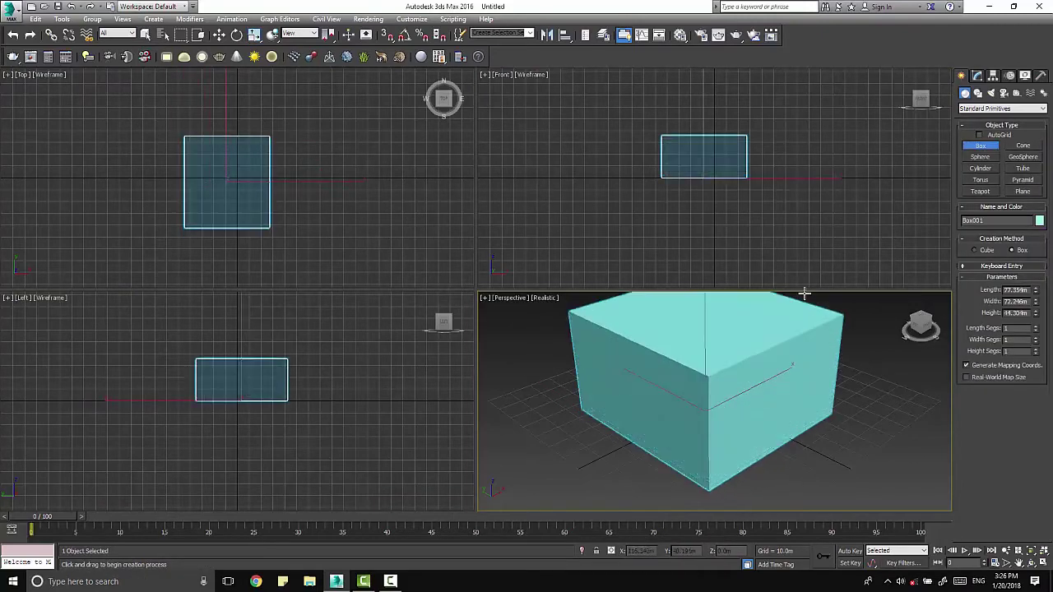
pyautogui.scroll(-2, 682, 404)
pyautogui.scroll(-3, 670, 433)
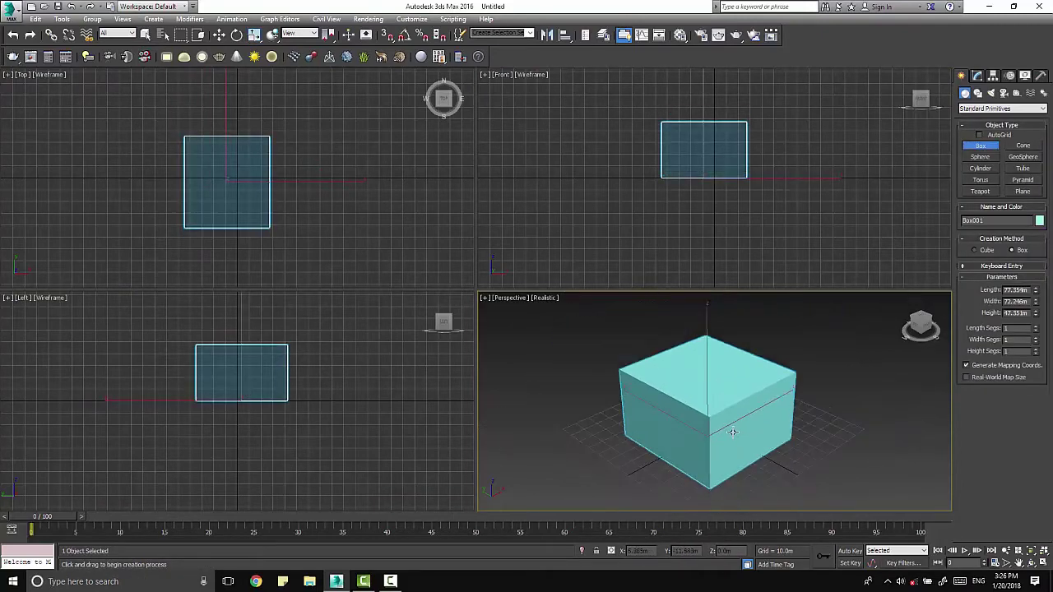
pyautogui.moveTo(677, 430); pyautogui.dragTo(718, 422, button='middle')
pyautogui.press('w')
# Move the box along the X axis in the Perspective viewport.
pyautogui.click(604, 213)
pyautogui.click(346, 432)
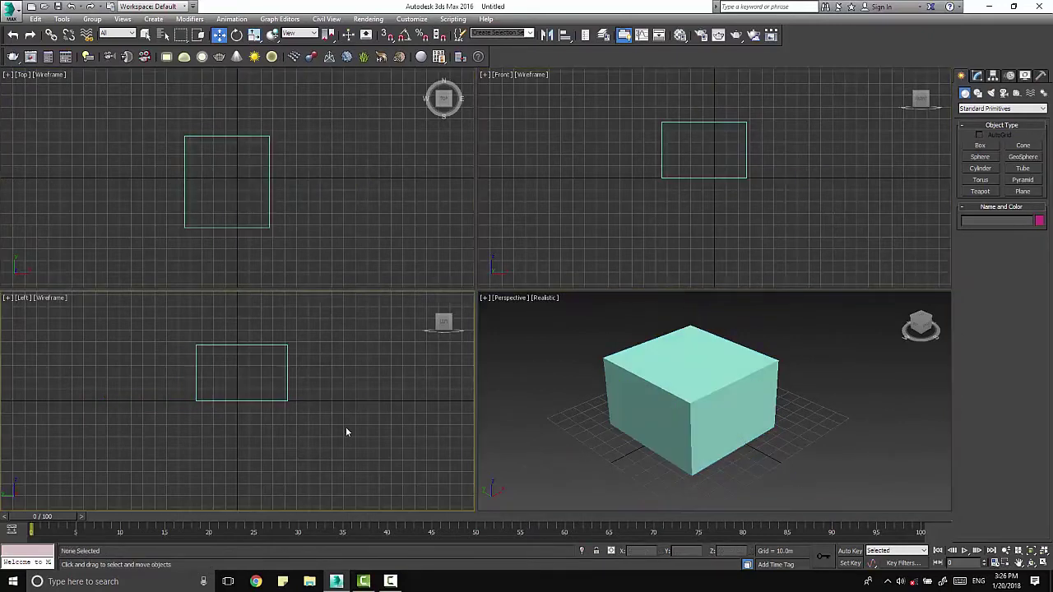
pyautogui.click(541, 198)
pyautogui.click(405, 205)
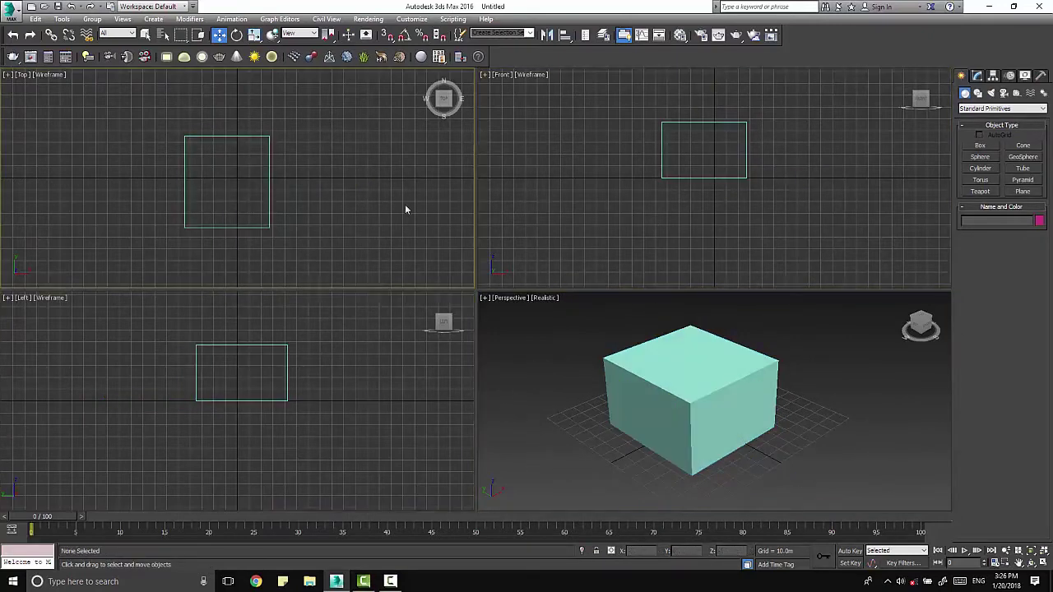
pyautogui.click(677, 220)
pyautogui.click(354, 399)
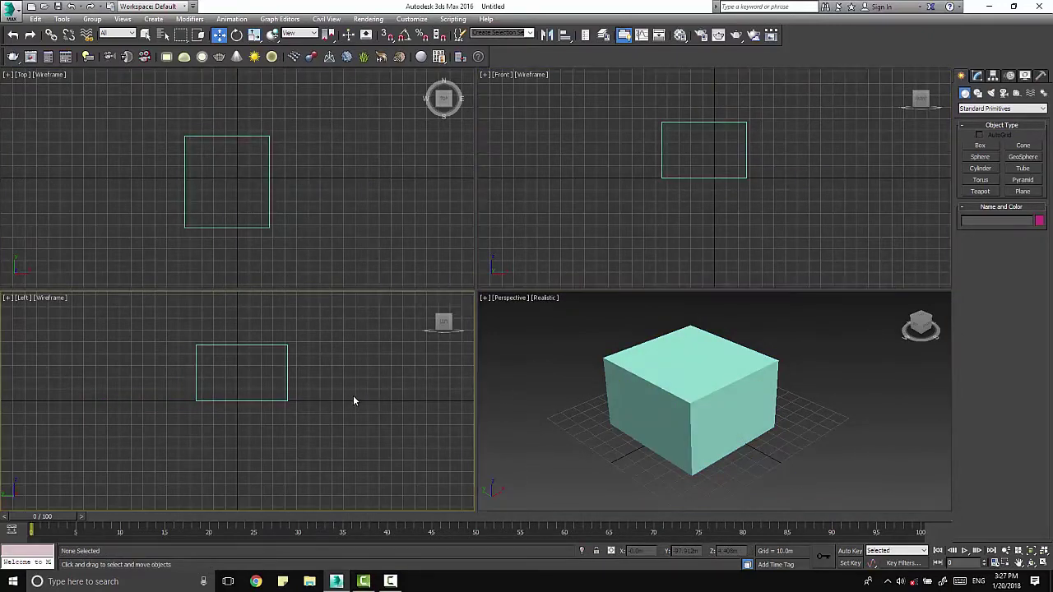
pyautogui.click(573, 421)
pyautogui.click(682, 404)
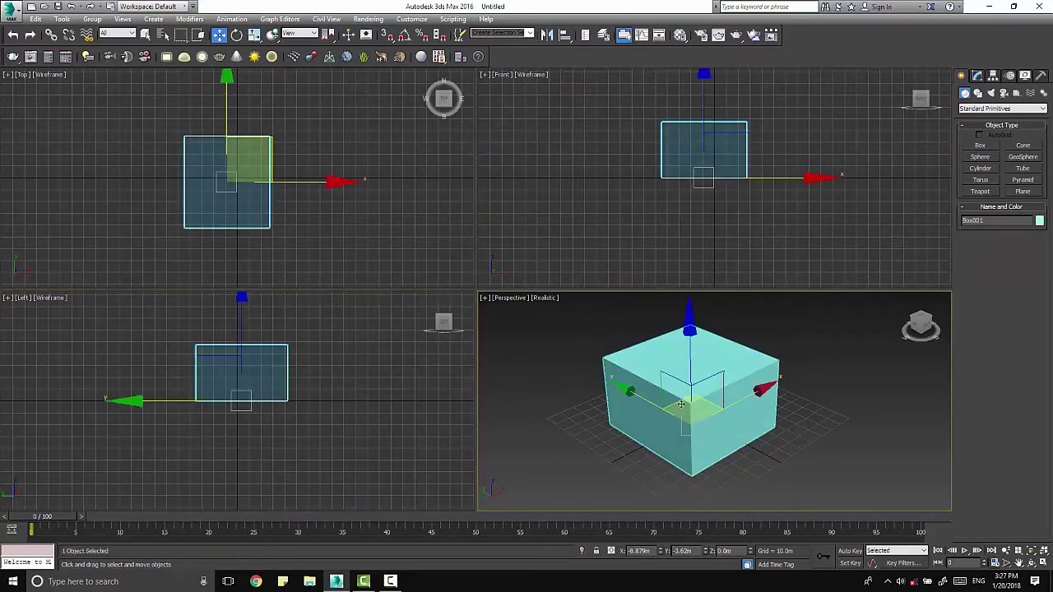
pyautogui.moveTo(681, 404)
pyautogui.mouseDown()
pyautogui.moveTo(761, 406)
pyautogui.moveTo(697, 445)
pyautogui.mouseUp()
# Keep the Standard Primitives category and orbit the view from higher up.
pyautogui.click(985, 108)
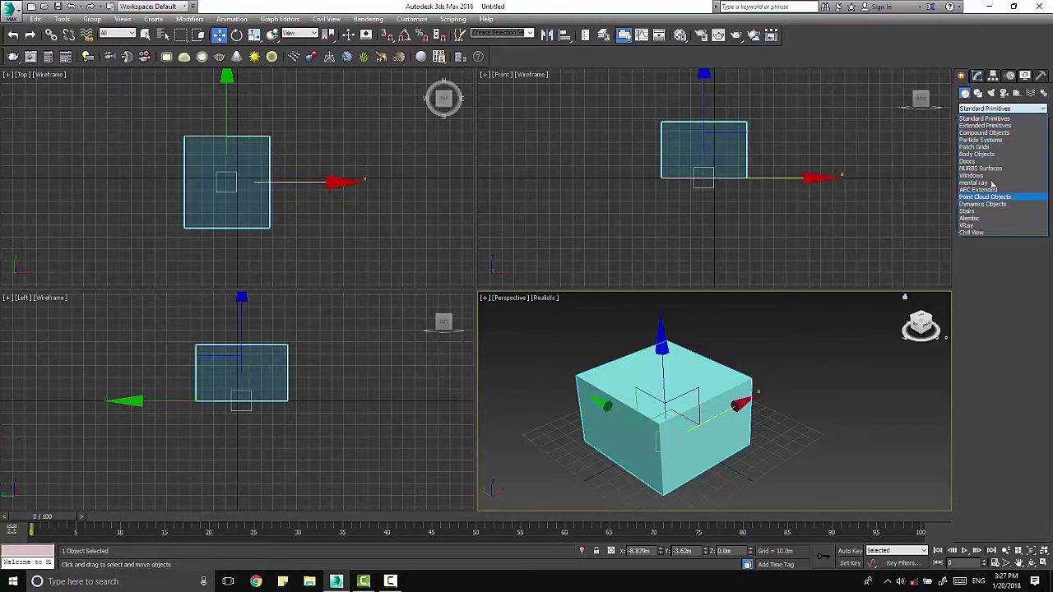
pyautogui.click(995, 120)
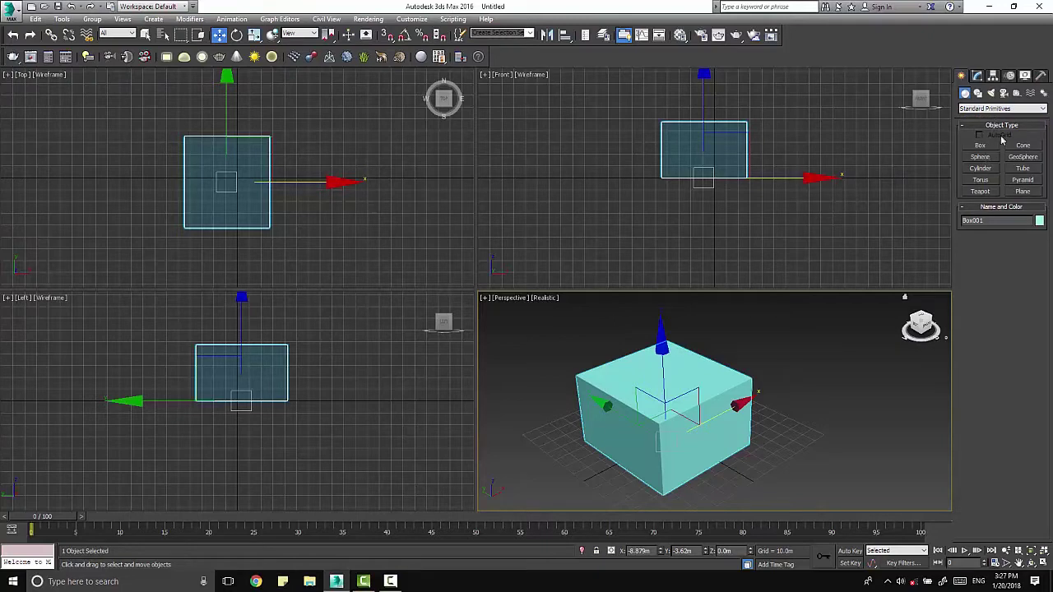
pyautogui.keyDown('alt'); pyautogui.moveTo(741, 395); pyautogui.dragTo(687, 398, button='middle'); pyautogui.keyUp('alt')
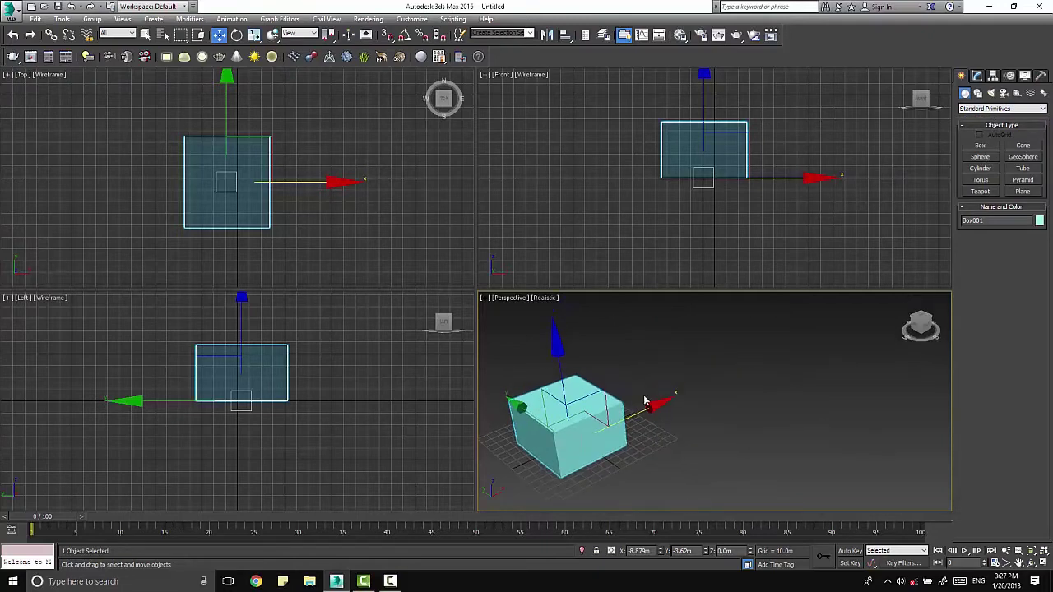
# Draw a sphere beside the box and a cylinder next to it.
pyautogui.click(979, 157)
pyautogui.moveTo(739, 406); pyautogui.dragTo(788, 428)
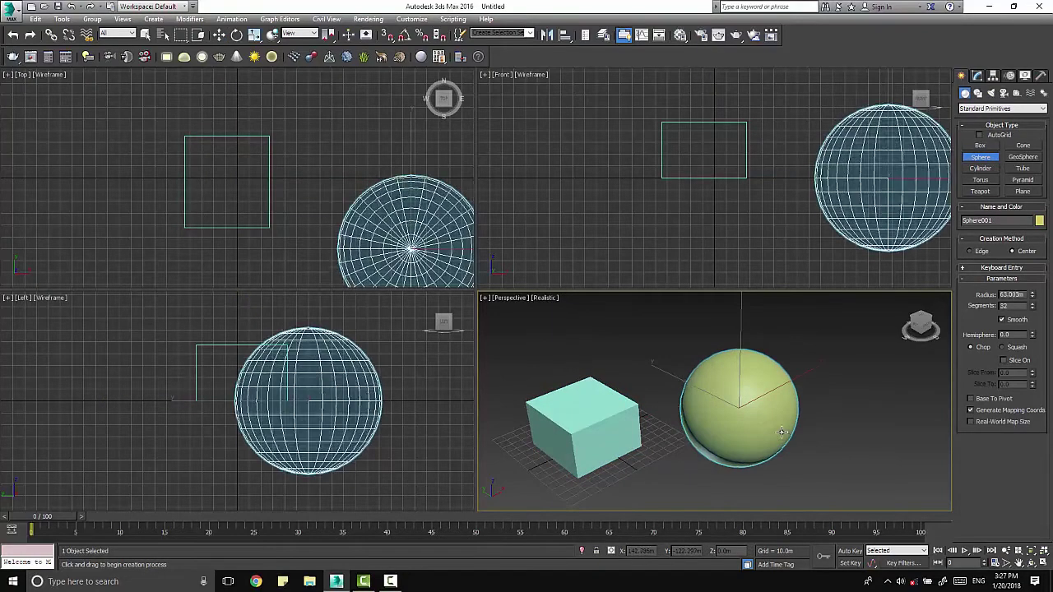
pyautogui.click(979, 169)
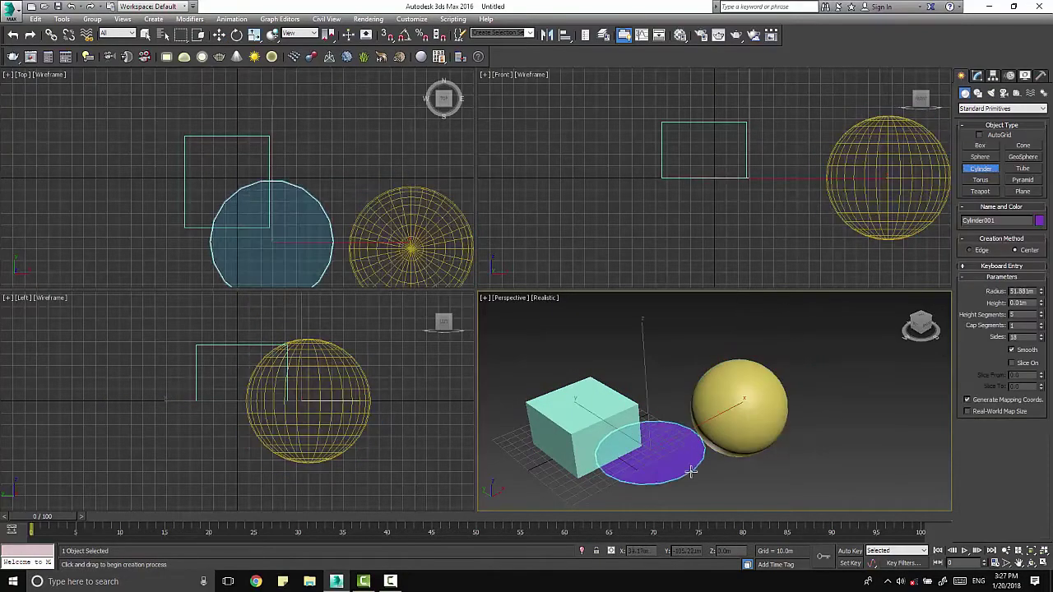
pyautogui.moveTo(642, 457); pyautogui.dragTo(667, 442)
pyautogui.moveTo(646, 365); pyautogui.dragTo(686, 370, button='middle')
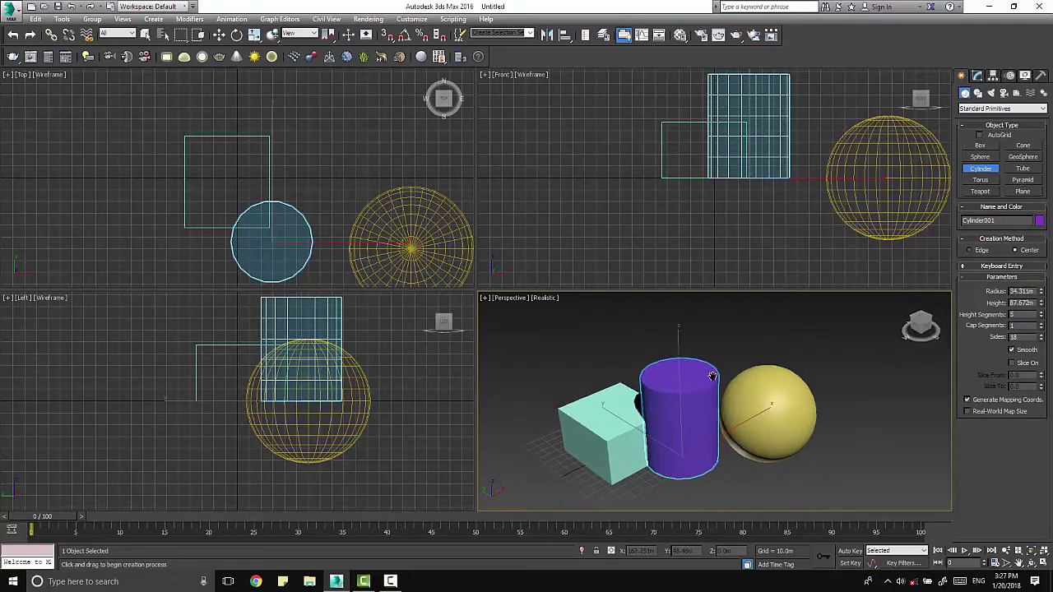
pyautogui.keyDown('alt'); pyautogui.moveTo(615, 411); pyautogui.dragTo(544, 320, button='middle'); pyautogui.keyUp('alt')
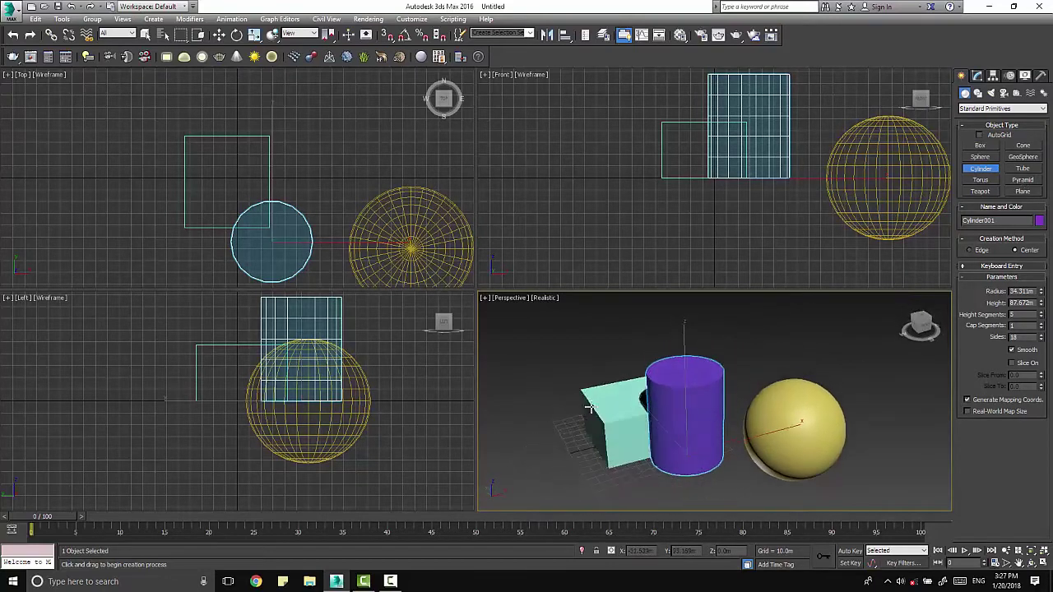
# Switch the Perspective view to Shaded, then back to Realistic shading.
pyautogui.click(544, 299)
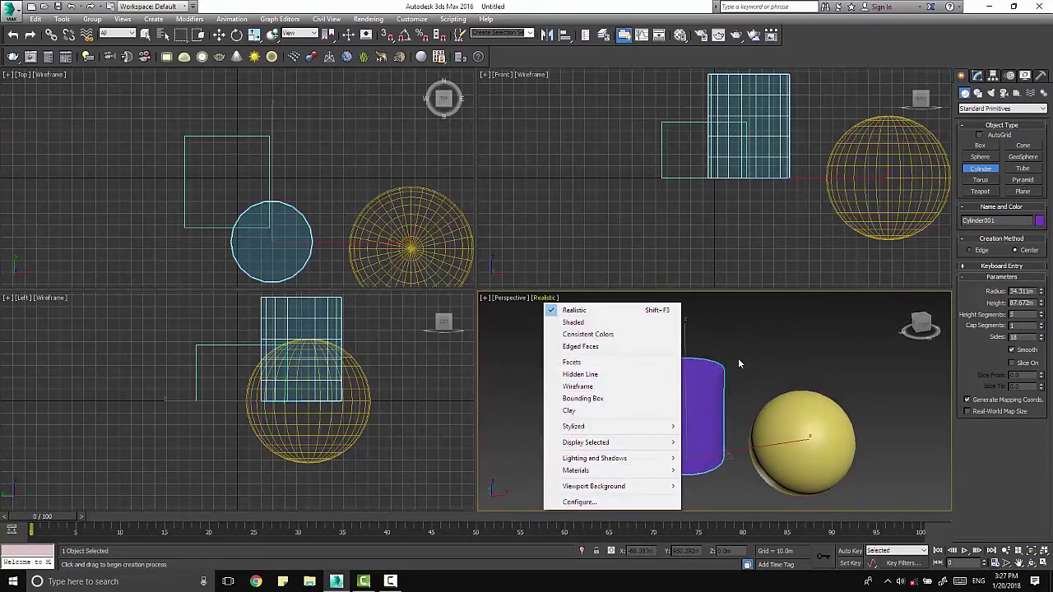
pyautogui.click(574, 322)
pyautogui.moveTo(650, 403)
pyautogui.keyDown('alt'); pyautogui.mouseDown(button='middle')
pyautogui.moveTo(648, 429)
pyautogui.moveTo(666, 433)
pyautogui.mouseUp(button='middle'); pyautogui.keyUp('alt')
pyautogui.click(545, 298)
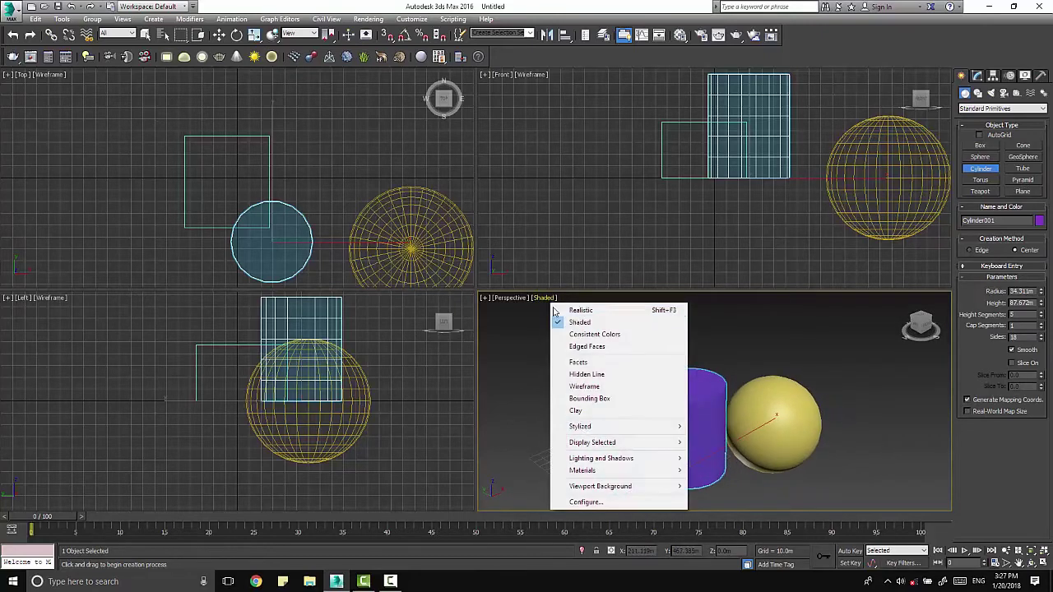
pyautogui.click(568, 310)
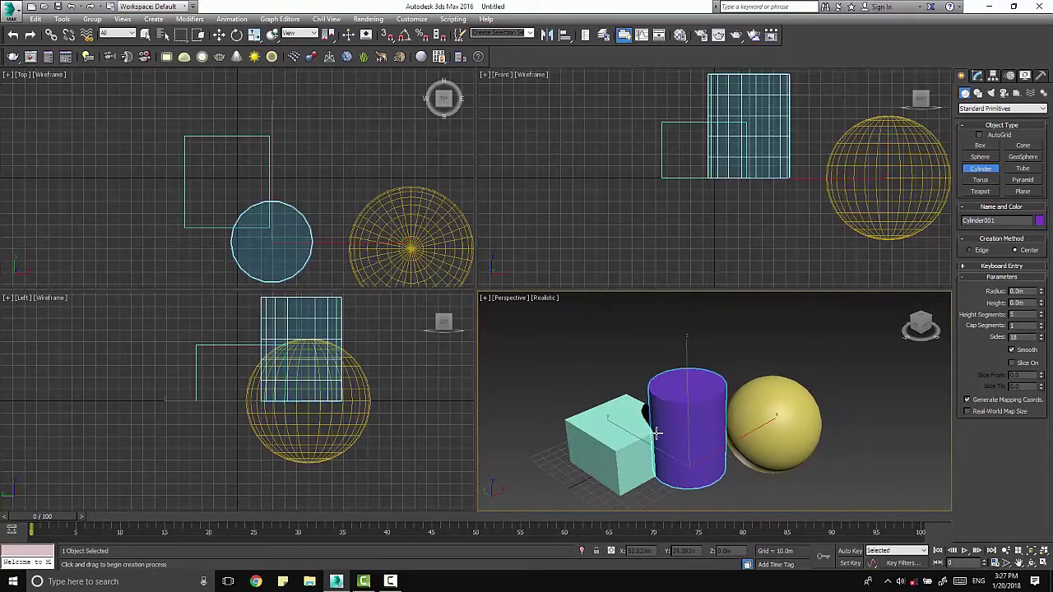
pyautogui.scroll(3, 724, 387)
pyautogui.scroll(-3, 721, 365)
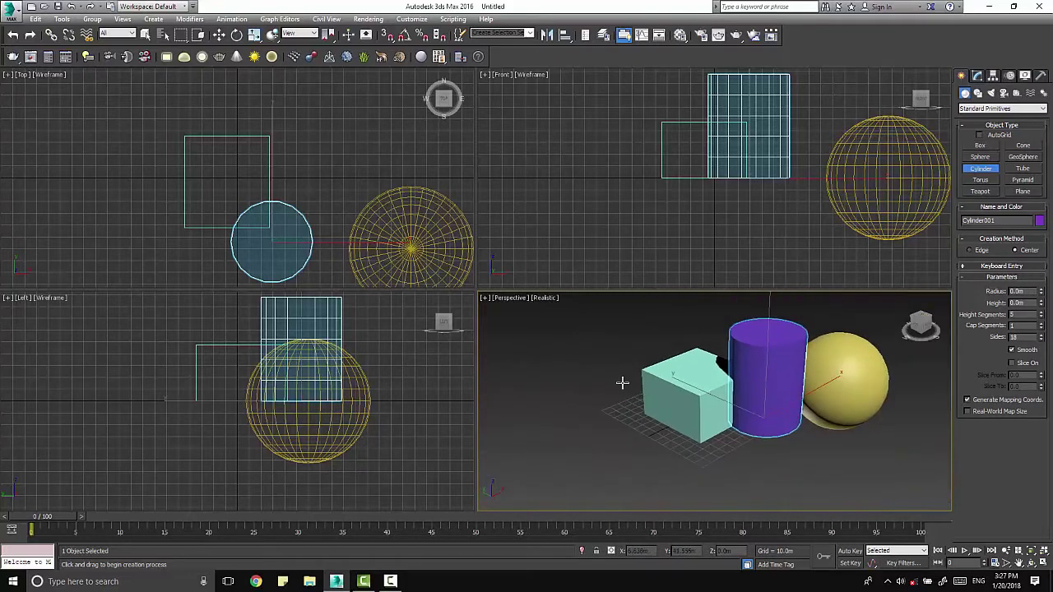
# Draw a tube near the box with its outer radius, hole and height.
pyautogui.click(544, 298)
pyautogui.click(567, 321)
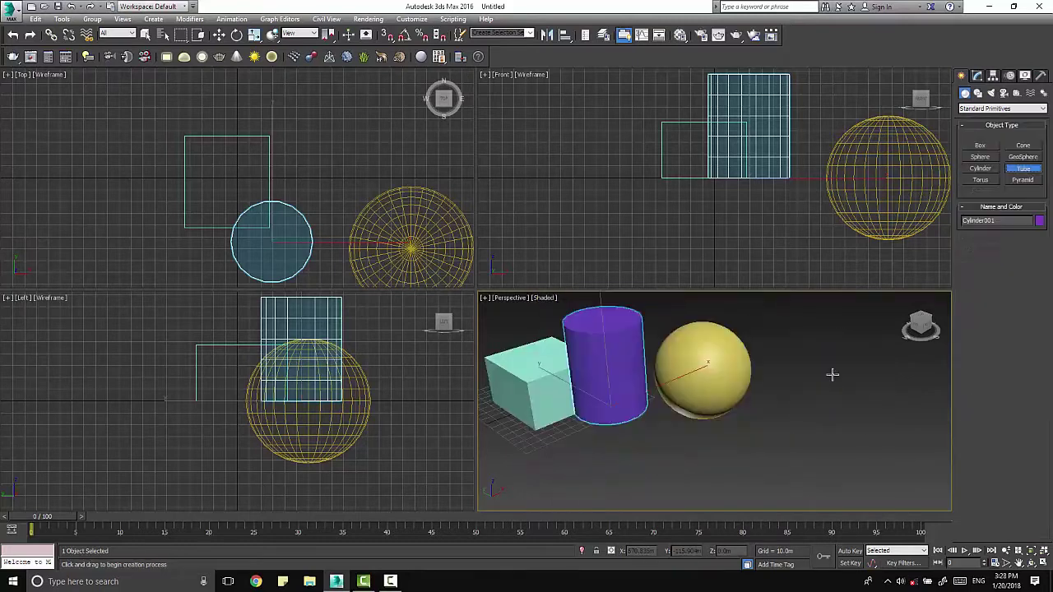
pyautogui.click(1022, 168)
pyautogui.moveTo(668, 465)
pyautogui.mouseDown()
pyautogui.moveTo(737, 485)
pyautogui.moveTo(705, 466)
pyautogui.mouseUp()
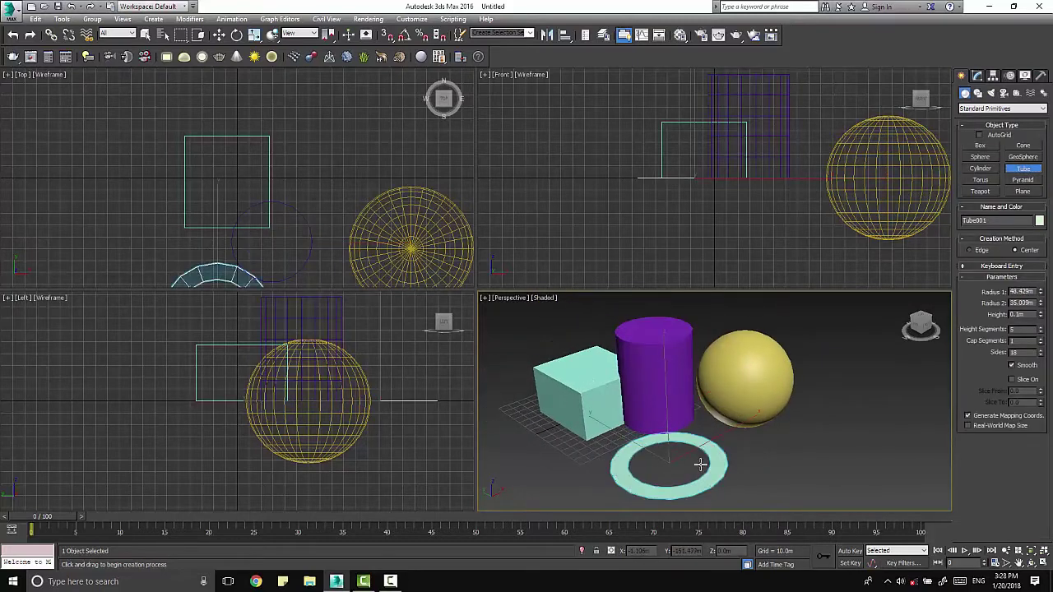
pyautogui.click(700, 464)
pyautogui.click(698, 445)
pyautogui.keyDown('alt'); pyautogui.moveTo(697, 444); pyautogui.dragTo(782, 428, button='middle'); pyautogui.keyUp('alt')
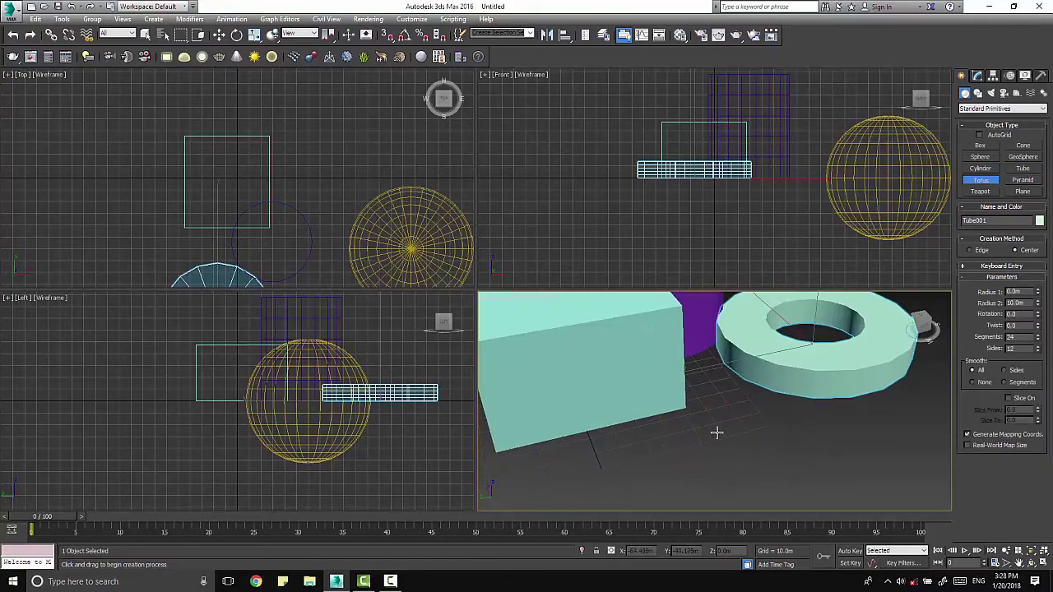
# Add a torus in front of the box and a square-based pyramid.
pyautogui.moveTo(717, 433); pyautogui.dragTo(744, 458)
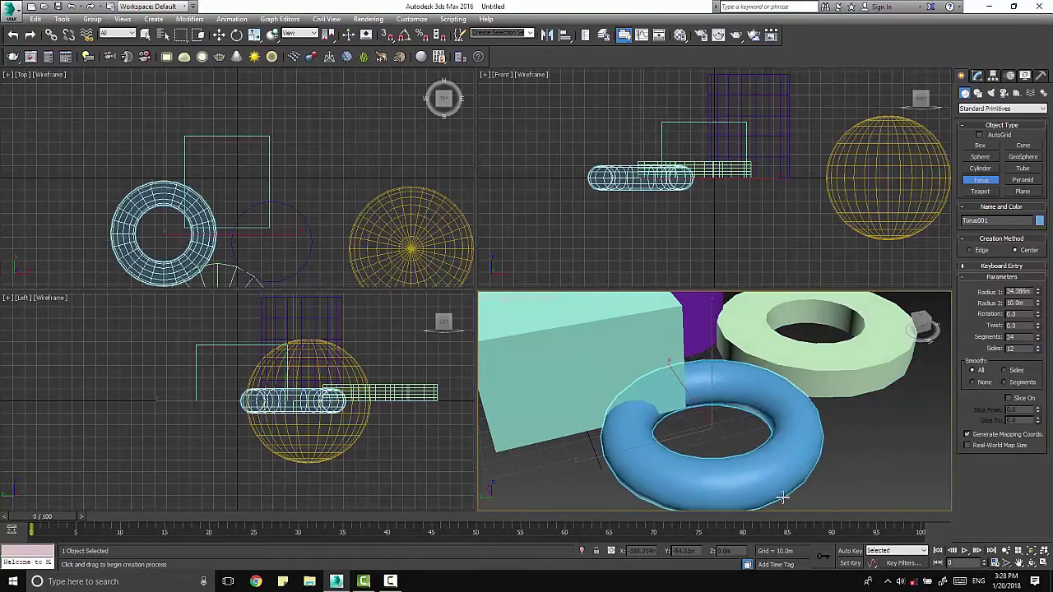
pyautogui.click(749, 463)
pyautogui.scroll(5, 814, 333)
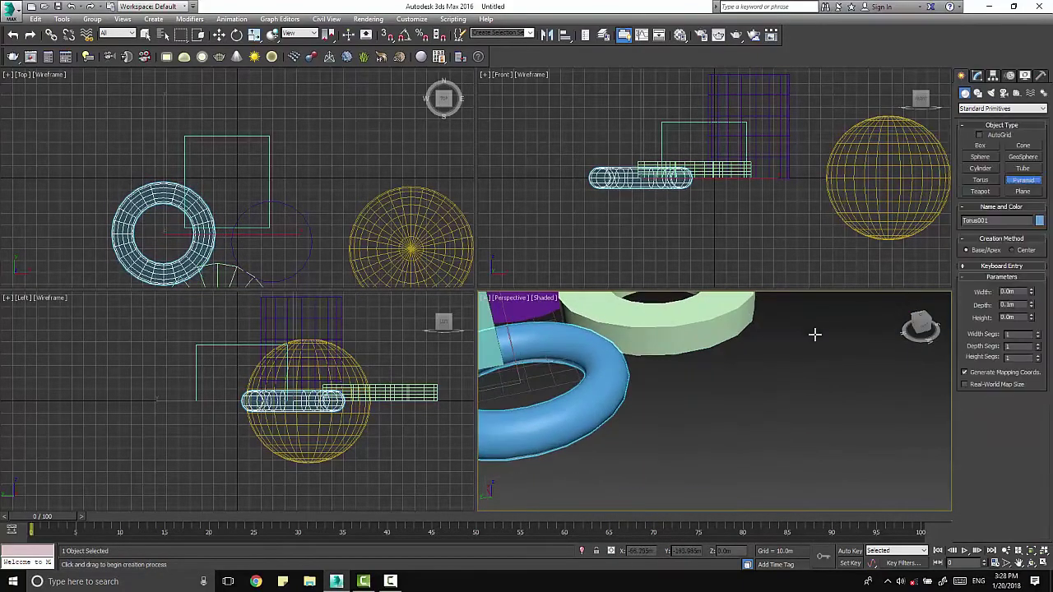
pyautogui.scroll(-2, 815, 333)
pyautogui.moveTo(740, 424); pyautogui.dragTo(856, 452)
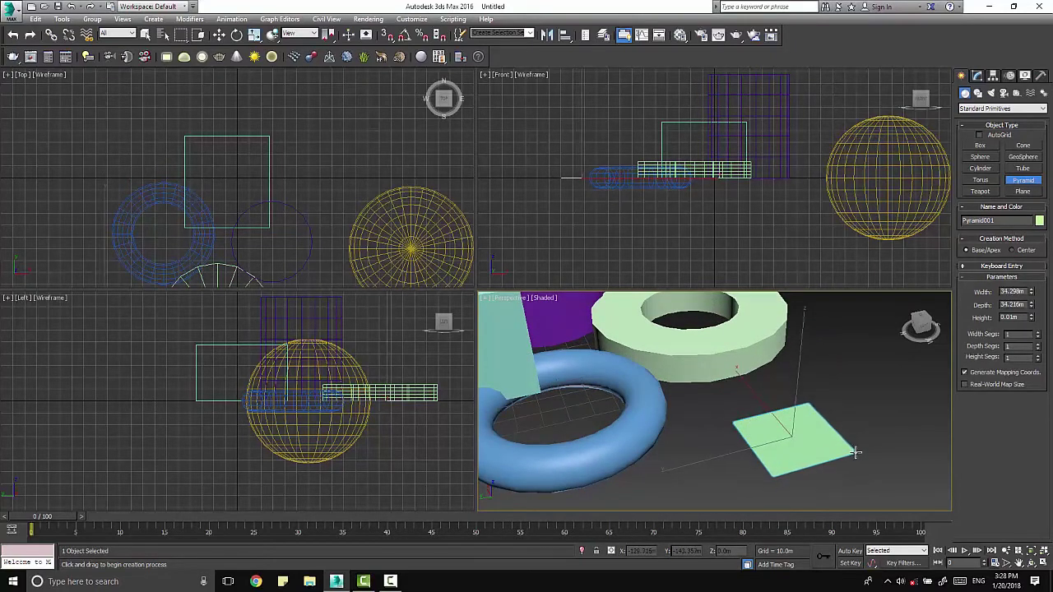
pyautogui.click(792, 336)
pyautogui.moveTo(793, 337); pyautogui.dragTo(858, 359, button='middle')
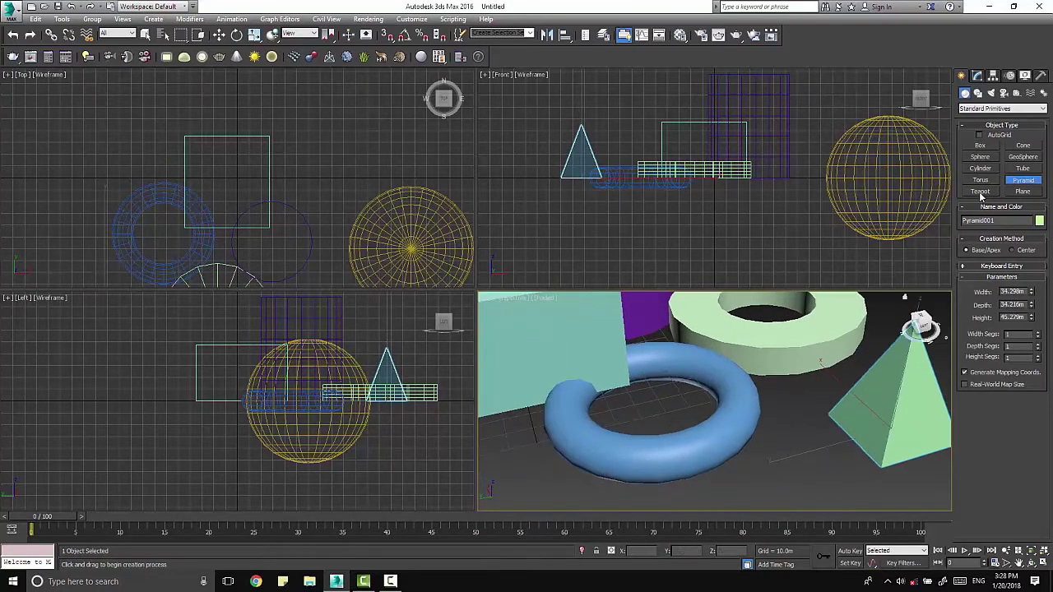
# Add a teapot, then a large ground plane under all the objects.
pyautogui.click(981, 192)
pyautogui.scroll(5, 641, 438)
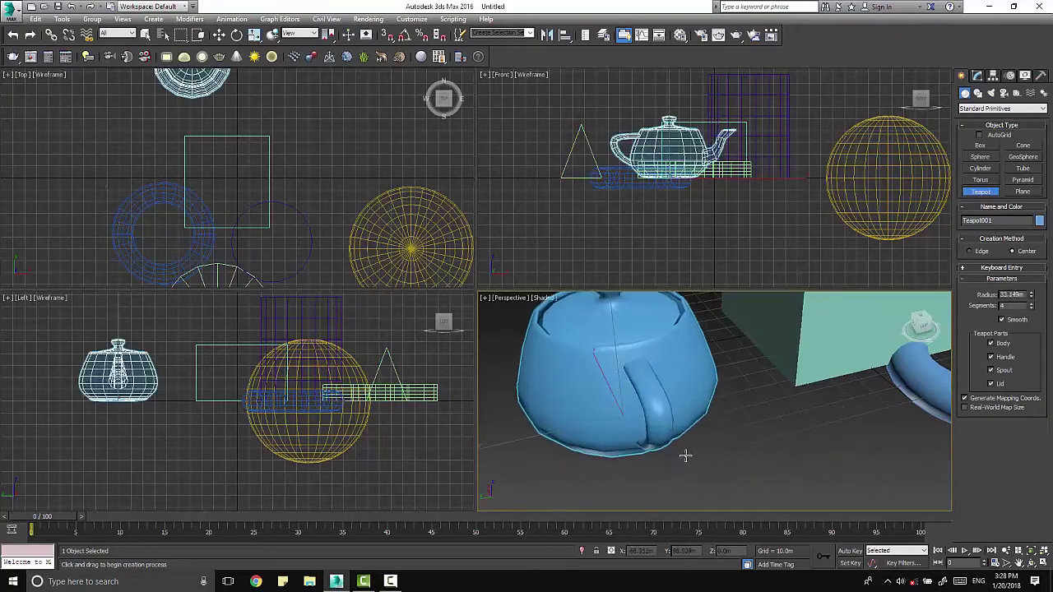
pyautogui.moveTo(635, 415); pyautogui.dragTo(666, 440)
pyautogui.click(1023, 191)
pyautogui.scroll(-5, 695, 420)
pyautogui.scroll(-3, 694, 420)
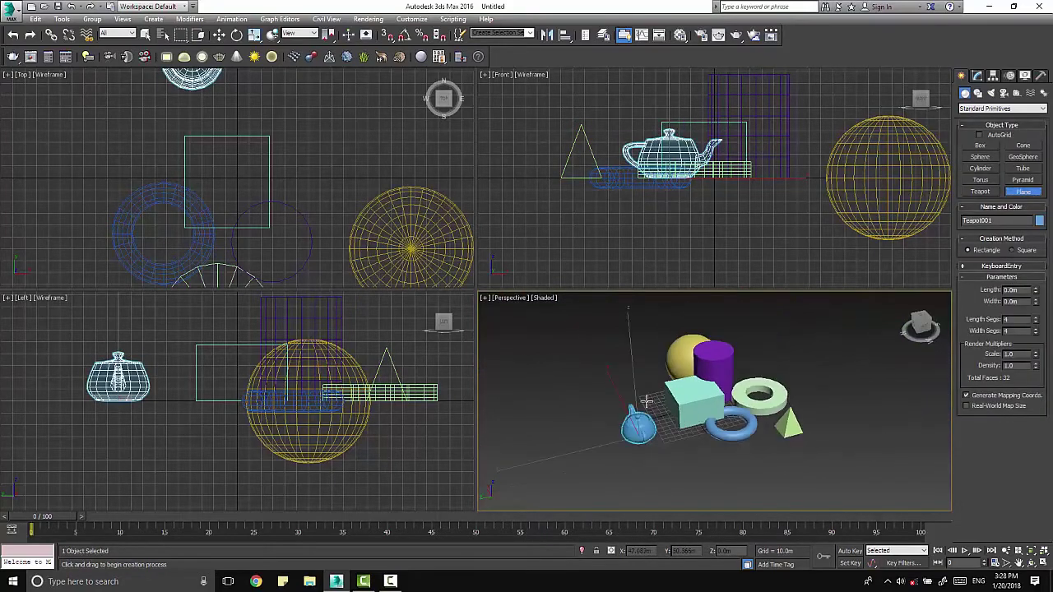
pyautogui.moveTo(525, 329); pyautogui.dragTo(936, 451)
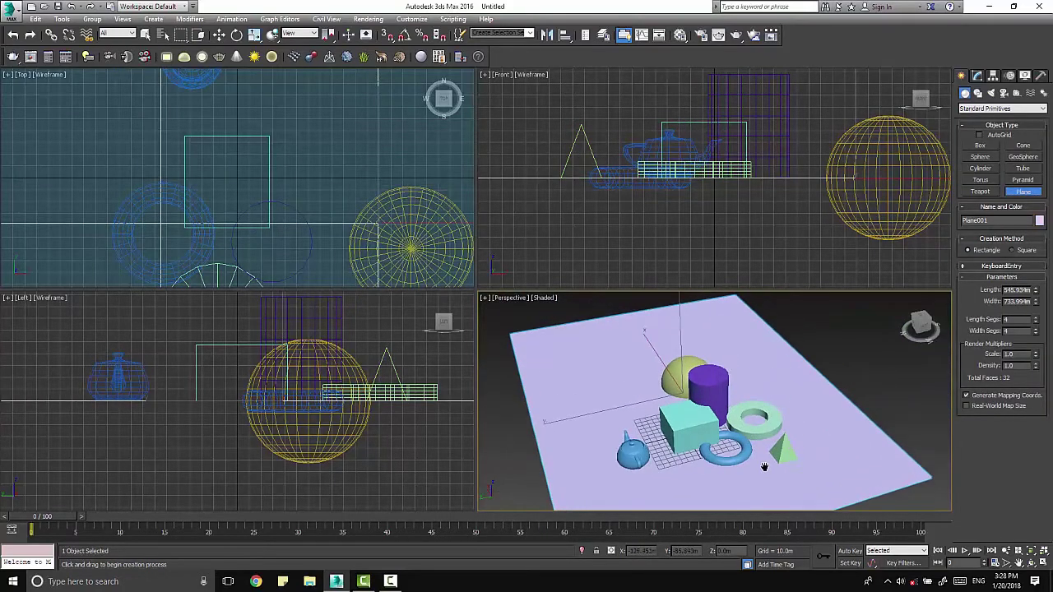
pyautogui.press('w')
pyautogui.click(745, 423)
pyautogui.moveTo(724, 436)
pyautogui.keyDown('alt'); pyautogui.mouseDown(button='middle')
pyautogui.moveTo(696, 449)
pyautogui.moveTo(641, 404)
pyautogui.moveTo(652, 420)
pyautogui.mouseUp(button='middle'); pyautogui.keyUp('alt')
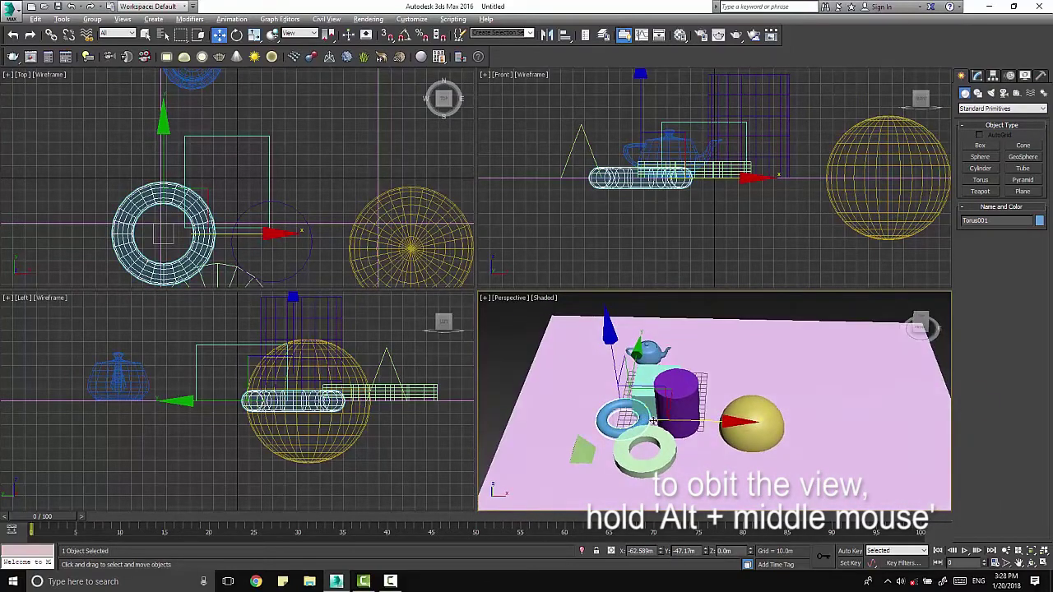
pyautogui.moveTo(718, 394)
pyautogui.keyDown('alt'); pyautogui.mouseDown(button='middle')
pyautogui.moveTo(700, 394)
pyautogui.moveTo(775, 399)
pyautogui.moveTo(834, 384)
pyautogui.moveTo(699, 378)
pyautogui.mouseUp(button='middle'); pyautogui.keyUp('alt')
# Hide the grids in the orthographic and Front views and zoom all views to extents.
pyautogui.click(630, 209)
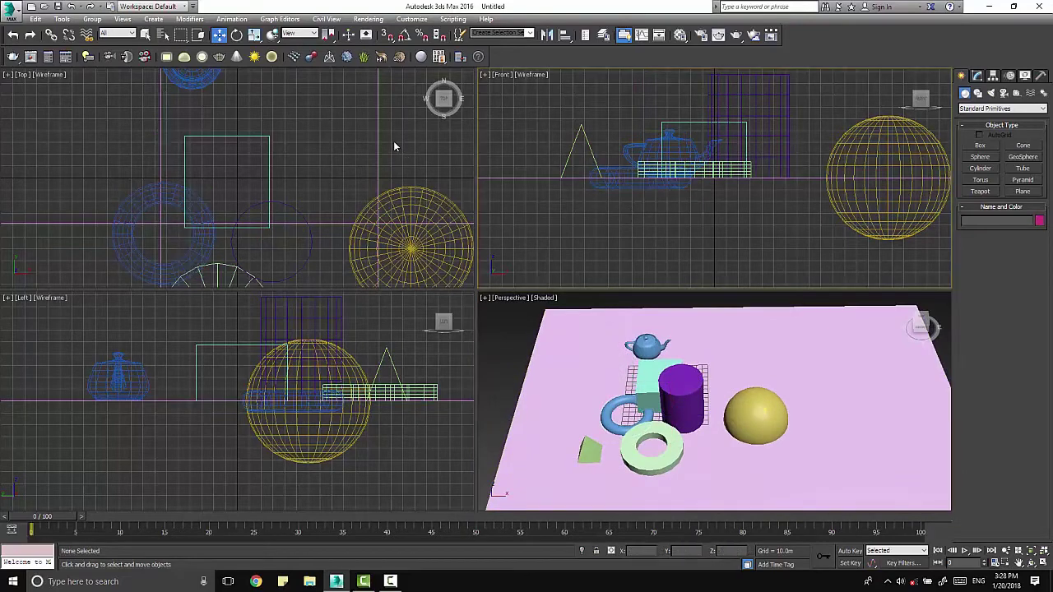
pyautogui.press('g')
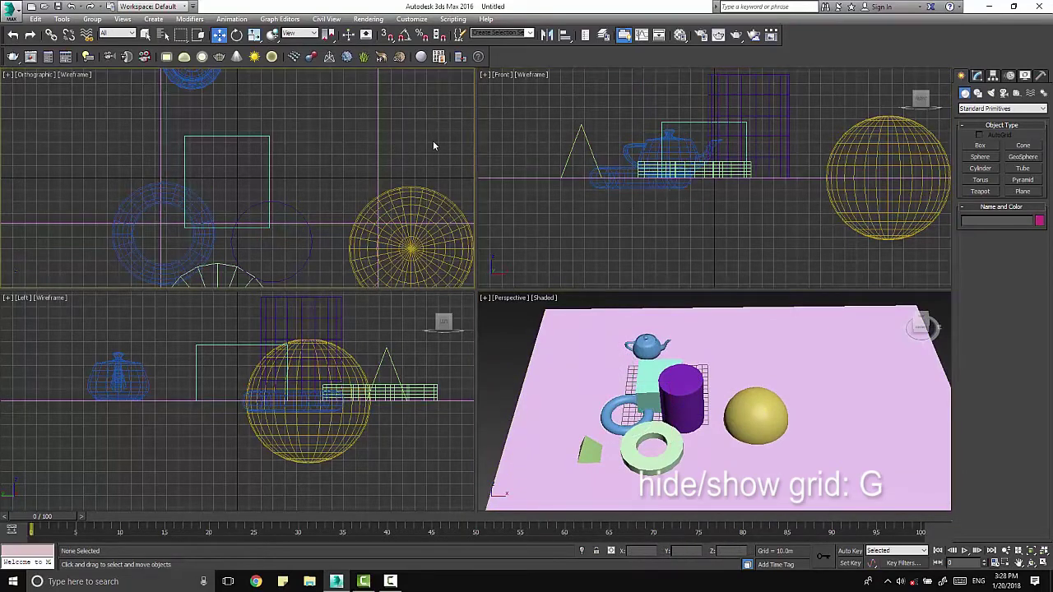
pyautogui.press('g')
pyautogui.press('g')
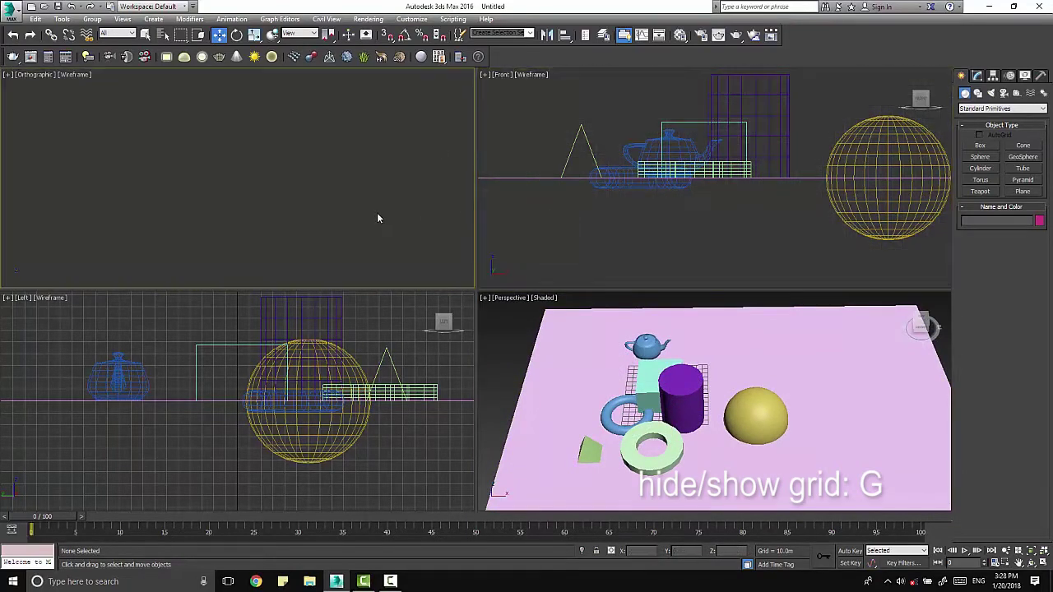
pyautogui.click(386, 341)
pyautogui.press('g')
pyautogui.hotkey('shift', 'ctrl', 'z')
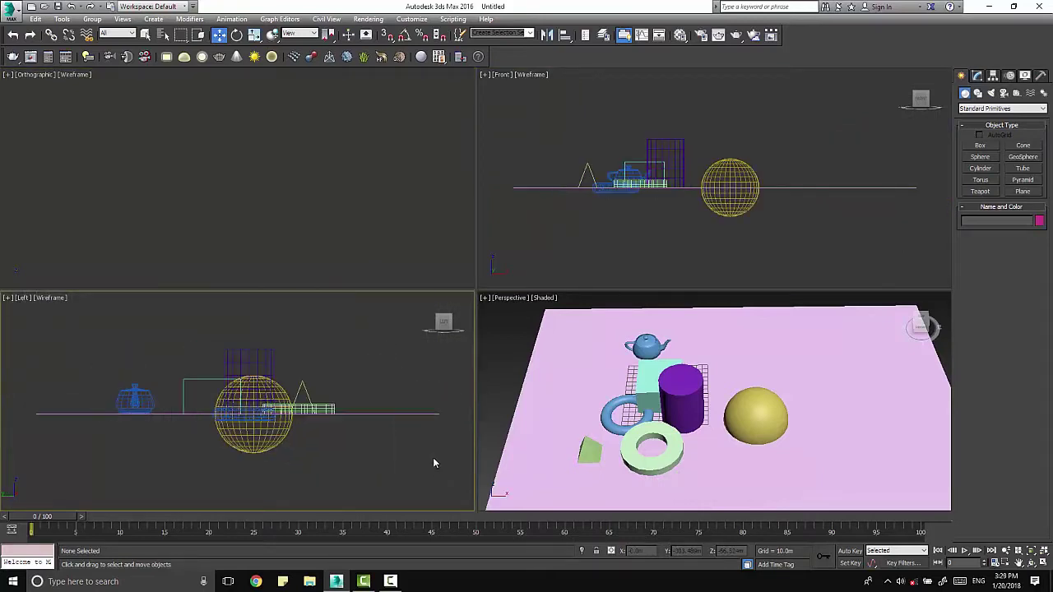
# Set the upper-left viewport to Top with its grid hidden.
pyautogui.click(312, 188)
pyautogui.click(61, 75)
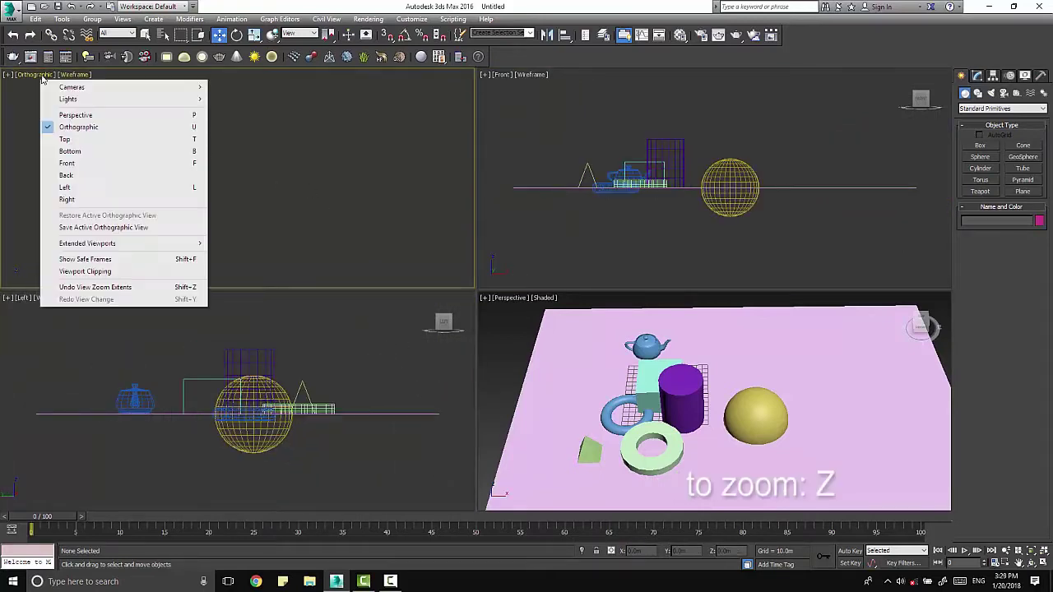
pyautogui.click(81, 141)
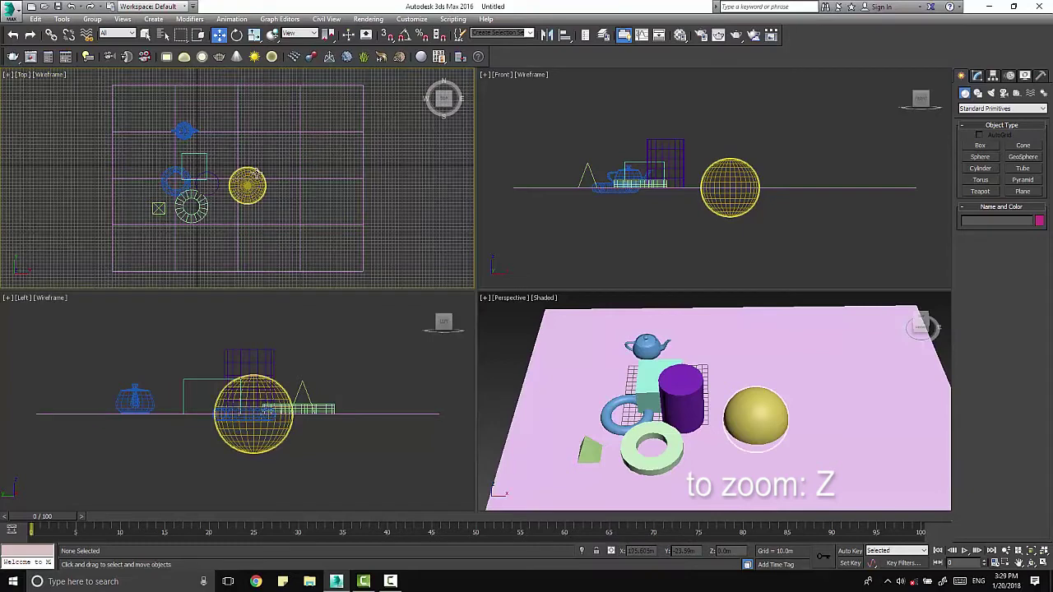
pyautogui.press('g')
pyautogui.click(393, 190)
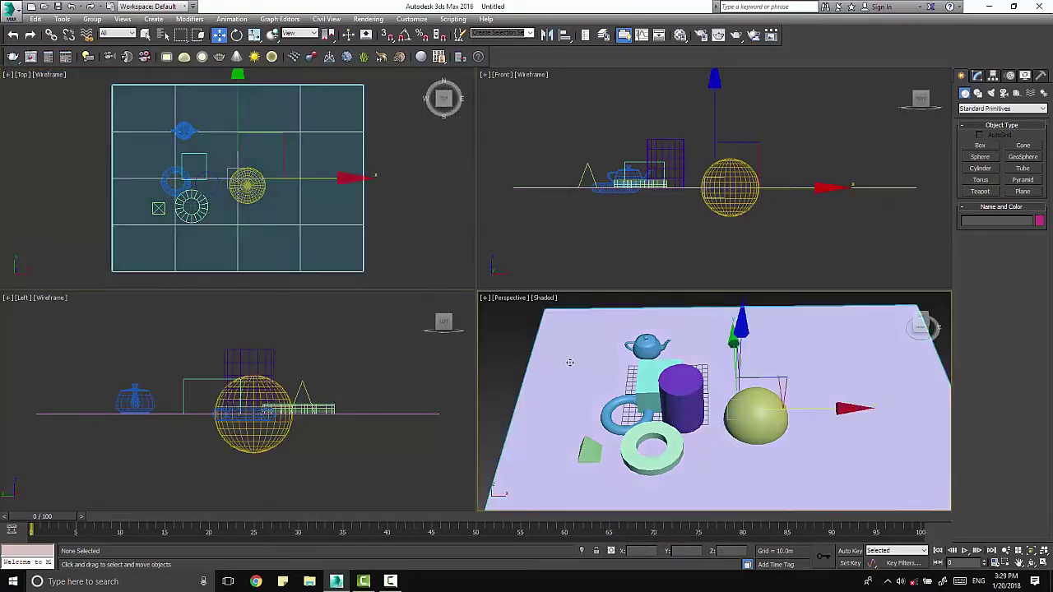
pyautogui.click(432, 183)
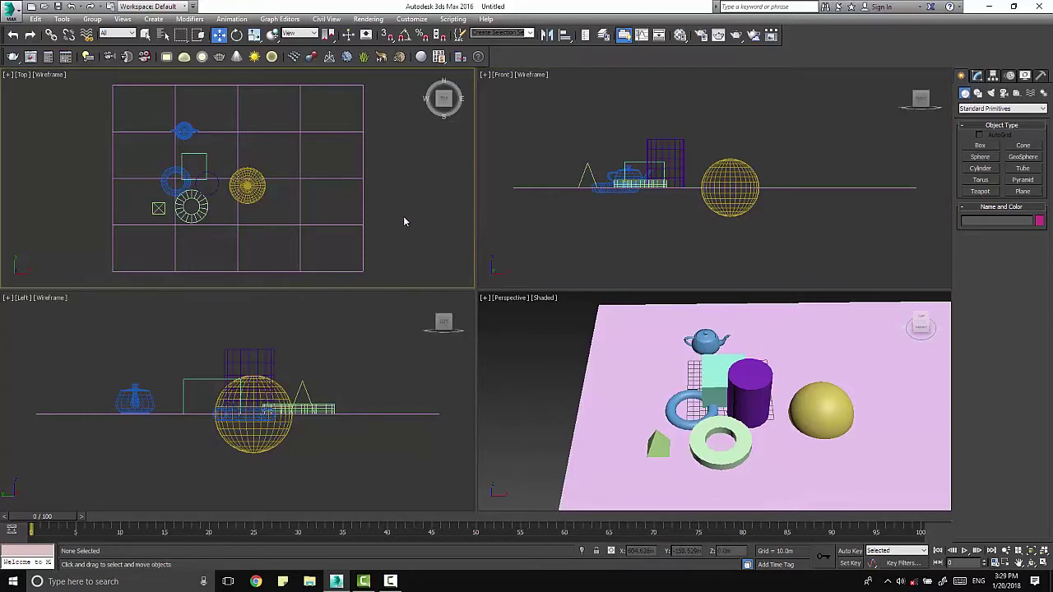
pyautogui.click(507, 209)
# Show both upper viewports from the Top, switching the upper-left through Left first.
pyautogui.press('t')
pyautogui.moveTo(602, 226); pyautogui.dragTo(523, 223, button='middle')
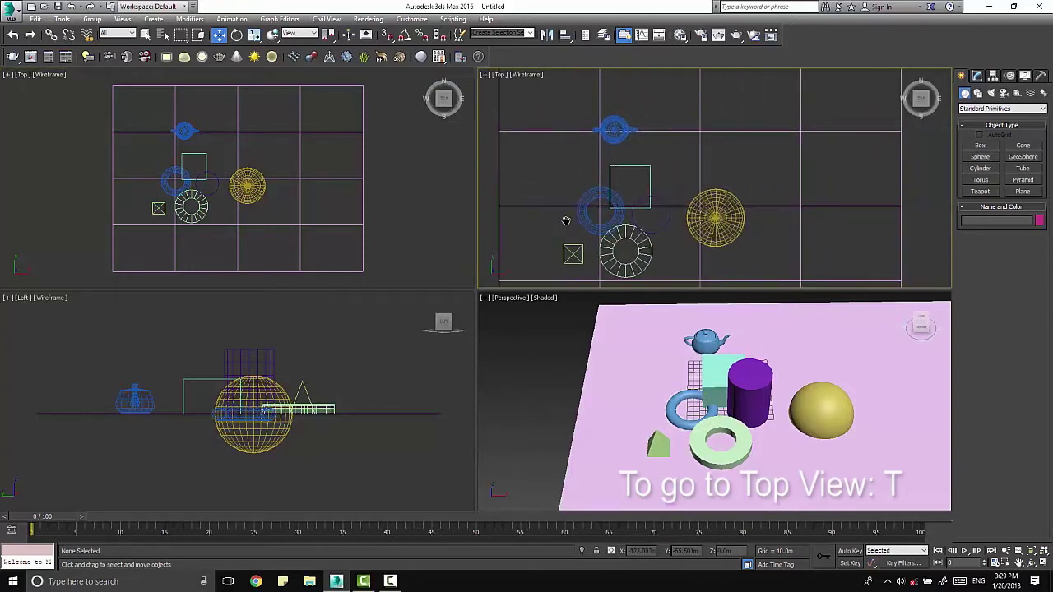
pyautogui.click(418, 218)
pyautogui.press('l')
pyautogui.press('r')
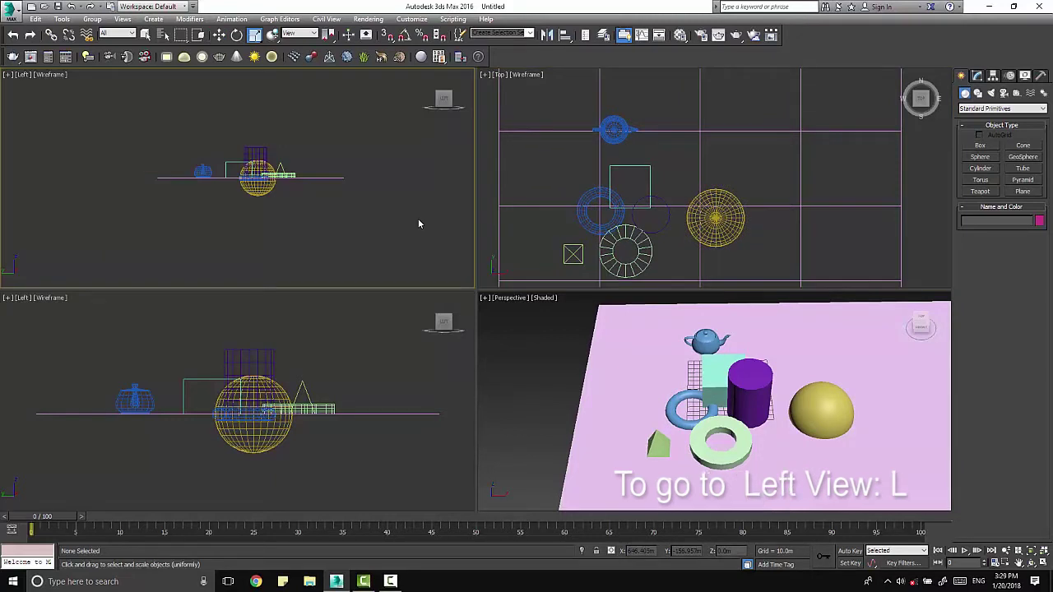
pyautogui.press('t')
pyautogui.click(516, 182)
# Zoom the Perspective view to extents and scroll out so the whole plane is small.
pyautogui.click(499, 75)
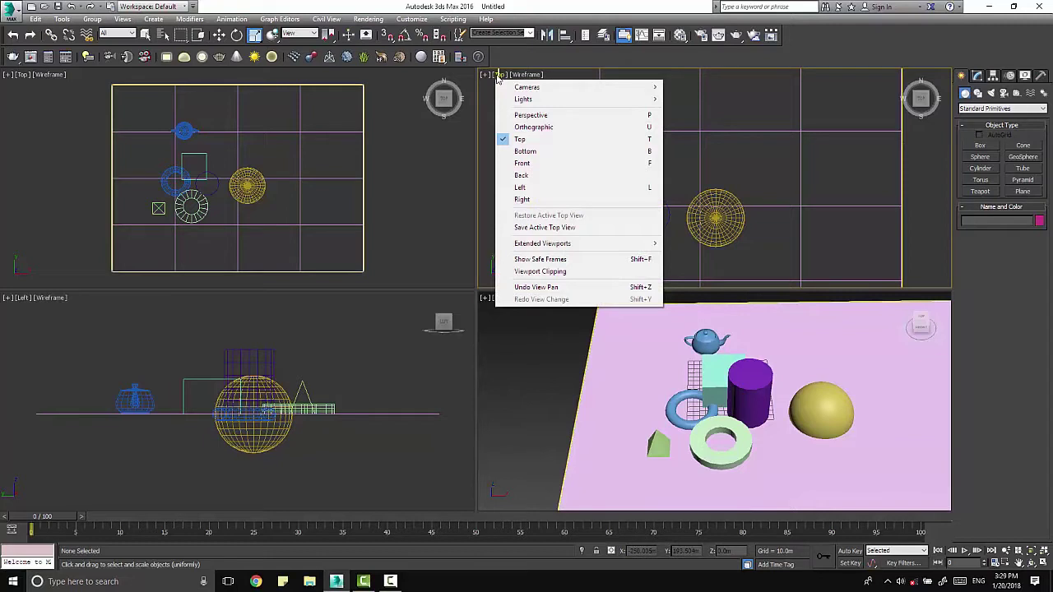
pyautogui.click(504, 343)
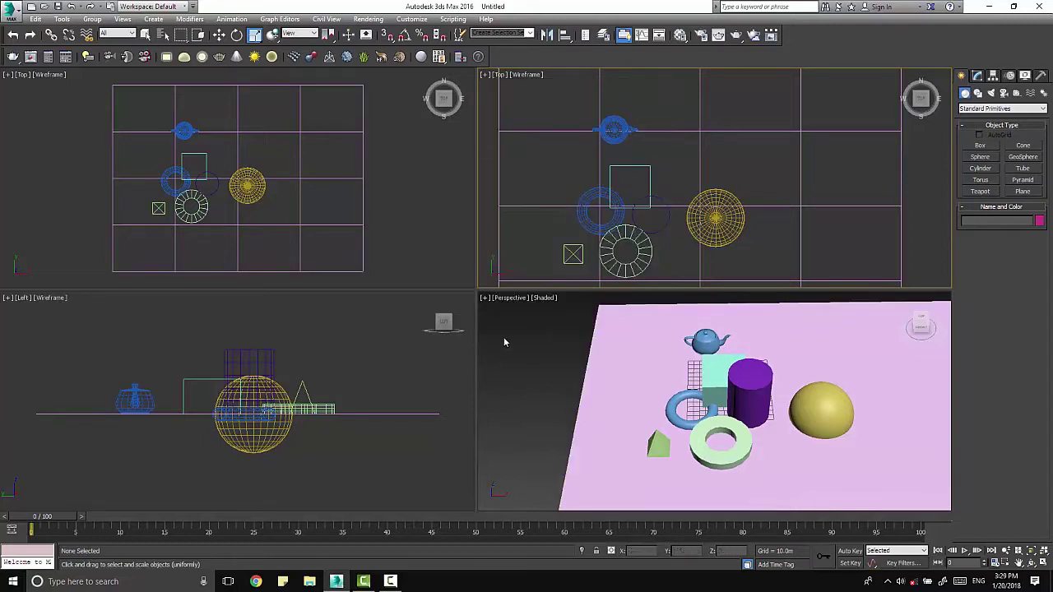
pyautogui.click(507, 304)
pyautogui.click(520, 300)
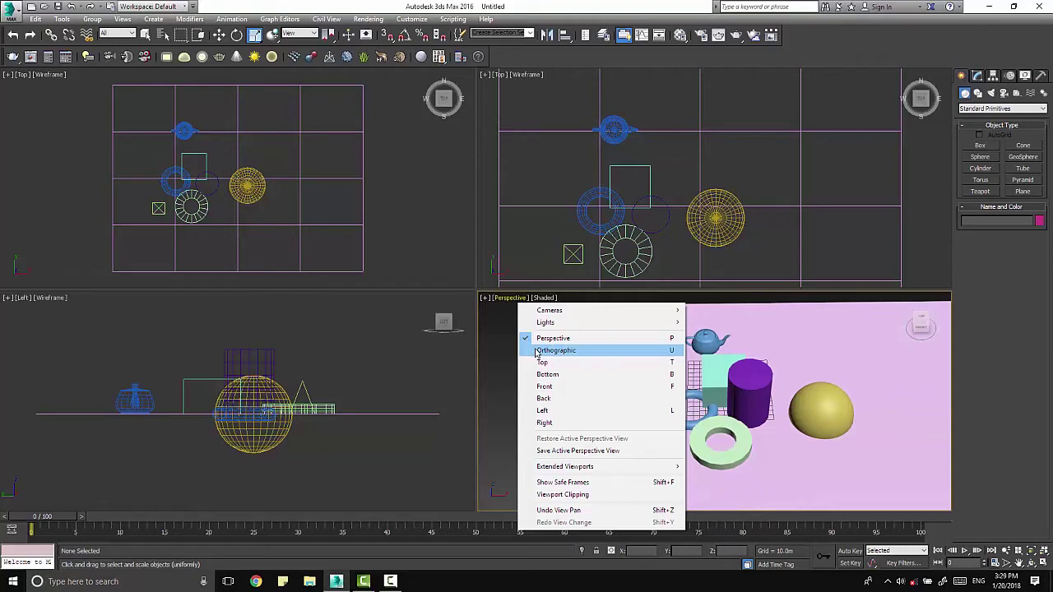
pyautogui.click(504, 345)
pyautogui.press('z')
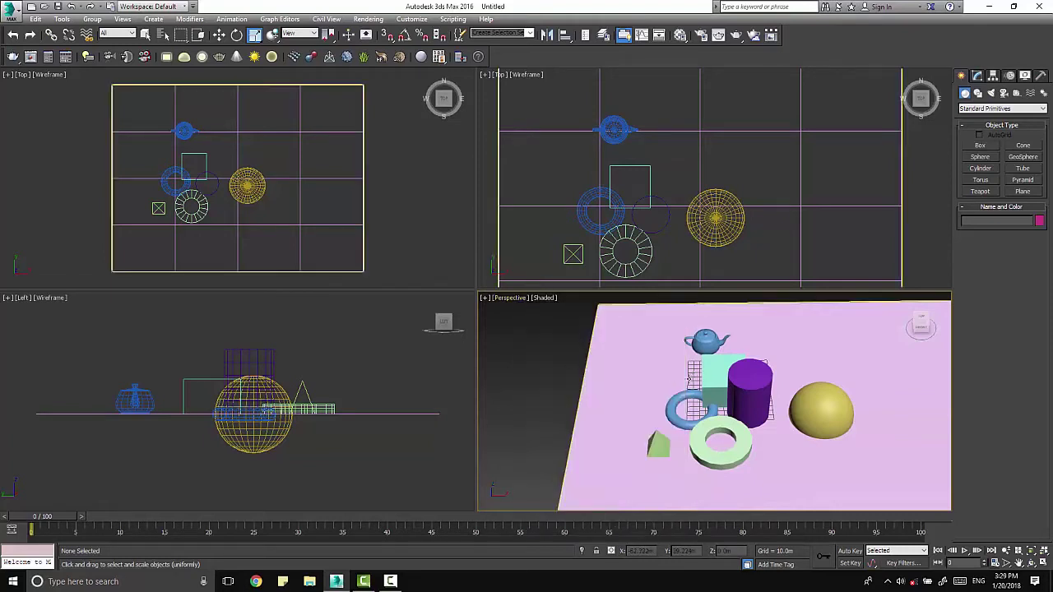
pyautogui.scroll(-3, 745, 458)
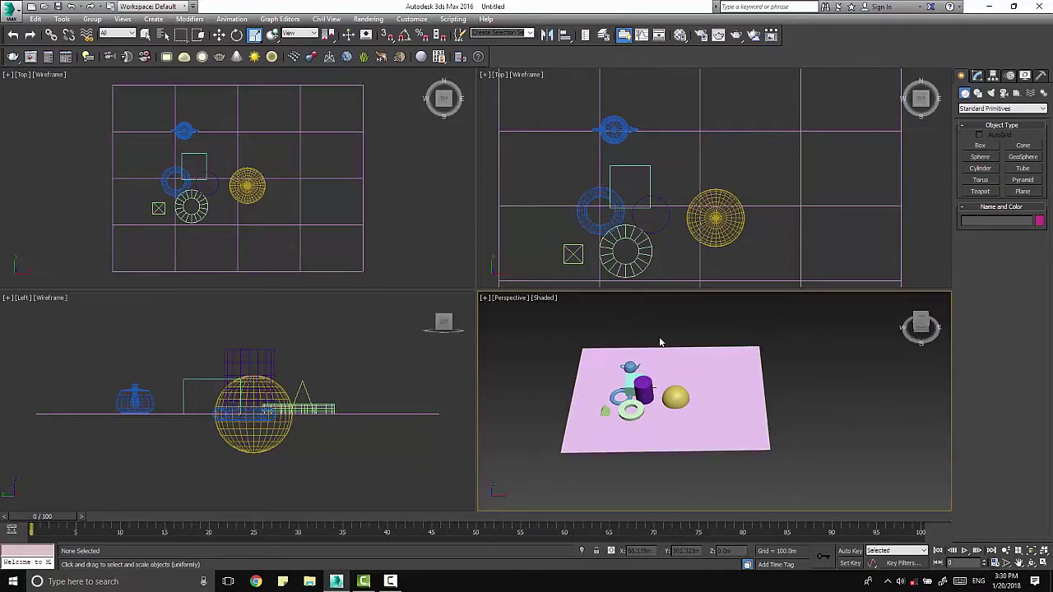
# Orbit the upper-right view into an angled orthographic view and set it to Shaded.
pyautogui.keyDown('alt'); pyautogui.moveTo(525, 105); pyautogui.dragTo(525, 104, button='middle'); pyautogui.keyUp('alt')
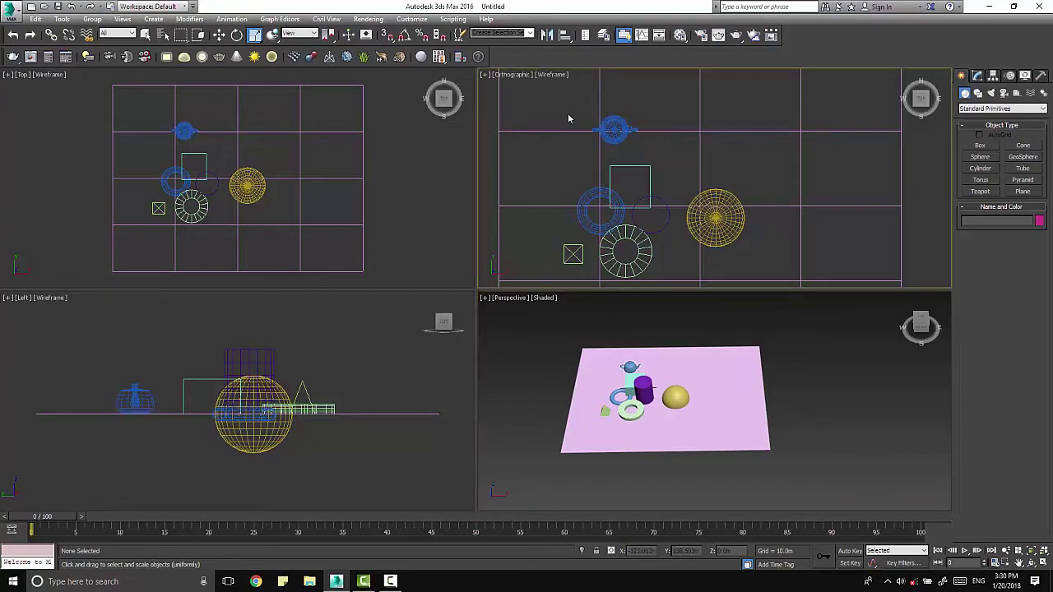
pyautogui.keyDown('alt'); pyautogui.moveTo(559, 200); pyautogui.dragTo(618, 118, button='middle'); pyautogui.keyUp('alt')
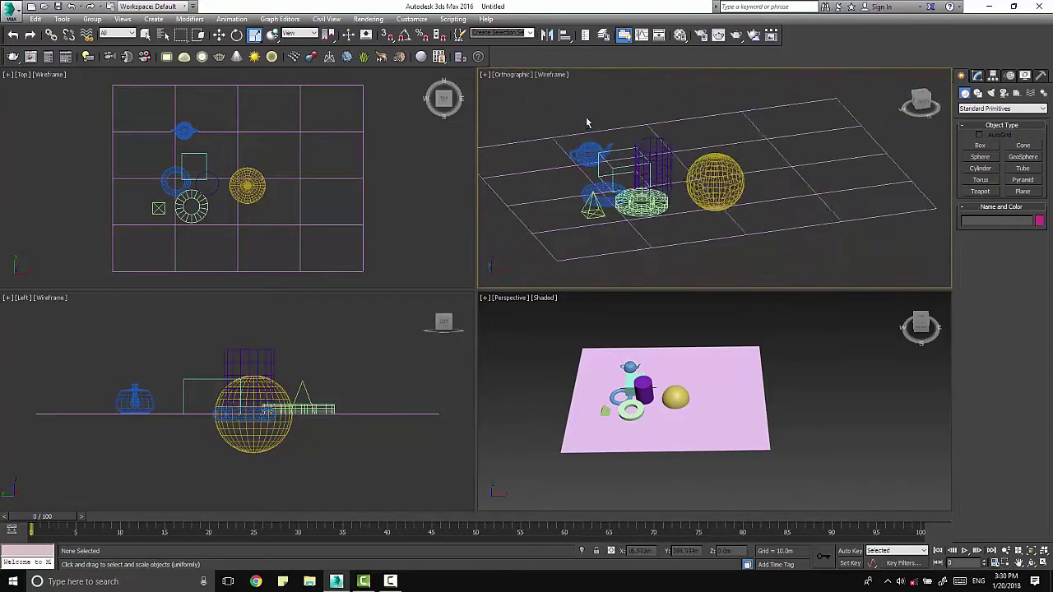
pyautogui.click(557, 76)
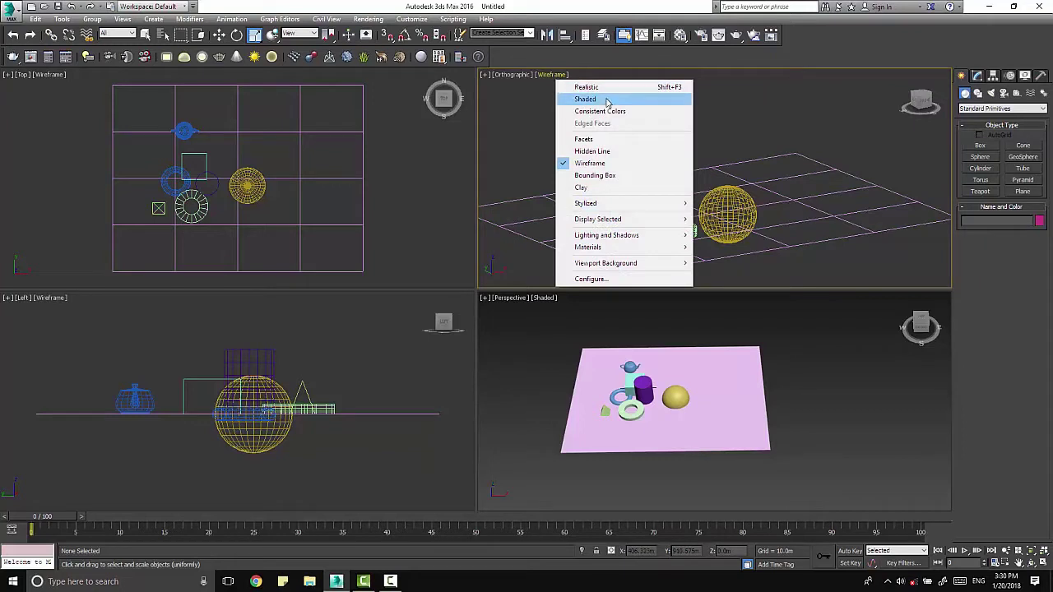
pyautogui.click(585, 99)
pyautogui.scroll(2, 640, 142)
pyautogui.scroll(2, 628, 153)
pyautogui.scroll(3, 628, 153)
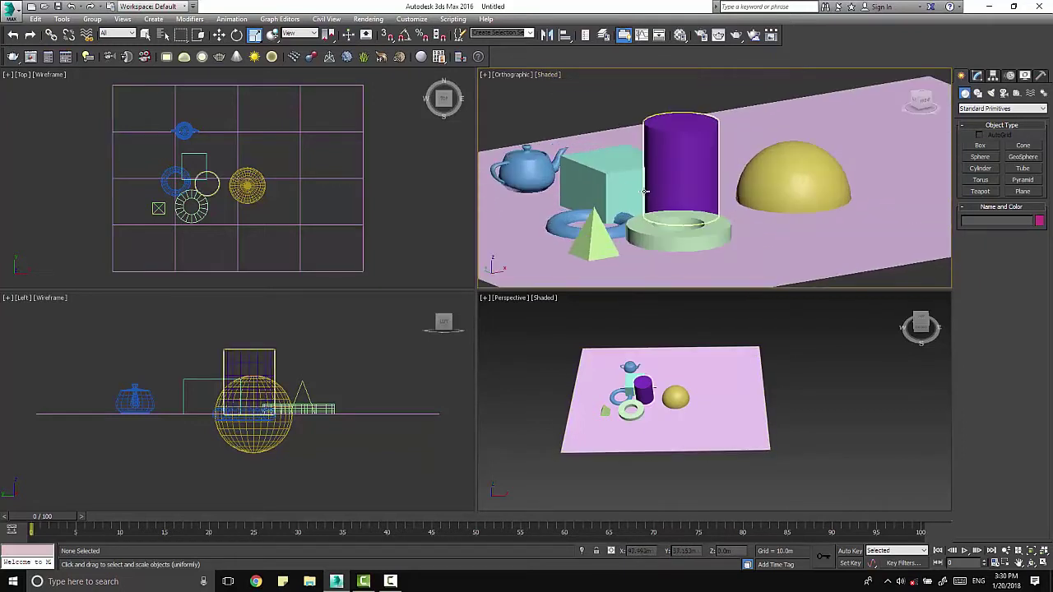
pyautogui.scroll(-2, 605, 172)
pyautogui.scroll(-1, 601, 176)
pyautogui.scroll(-2, 602, 176)
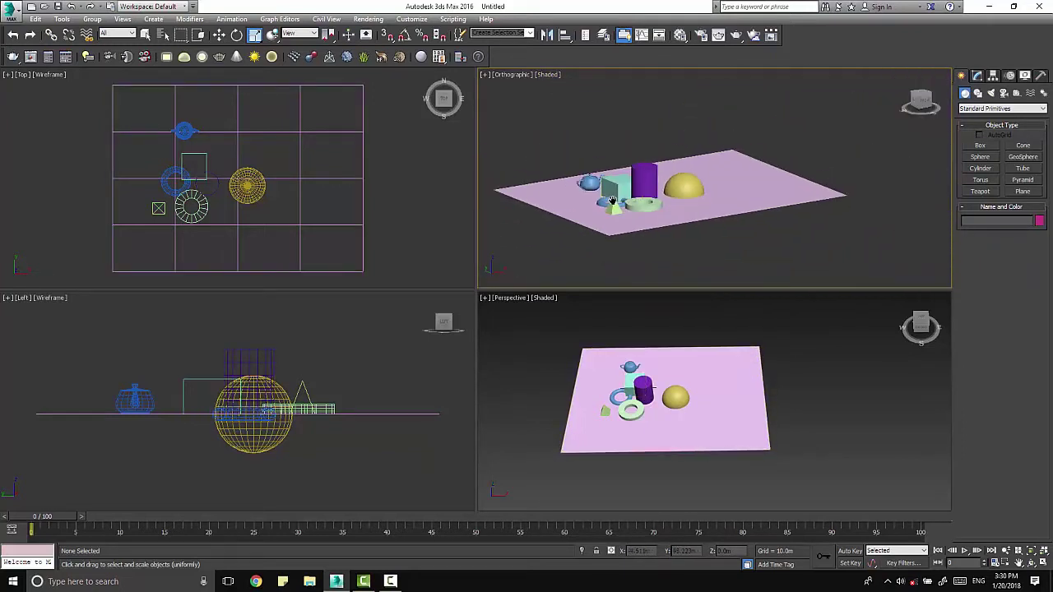
# Select the pyramid, undo an accidental scale-up, and switch to Move.
pyautogui.click(615, 213)
pyautogui.scroll(4, 608, 247)
pyautogui.moveTo(608, 246)
pyautogui.mouseDown()
pyautogui.moveTo(609, 263)
pyautogui.moveTo(780, 191)
pyautogui.mouseUp()
pyautogui.hotkey('ctrl', 'z')
pyautogui.press('w')
pyautogui.scroll(-3, 608, 263)
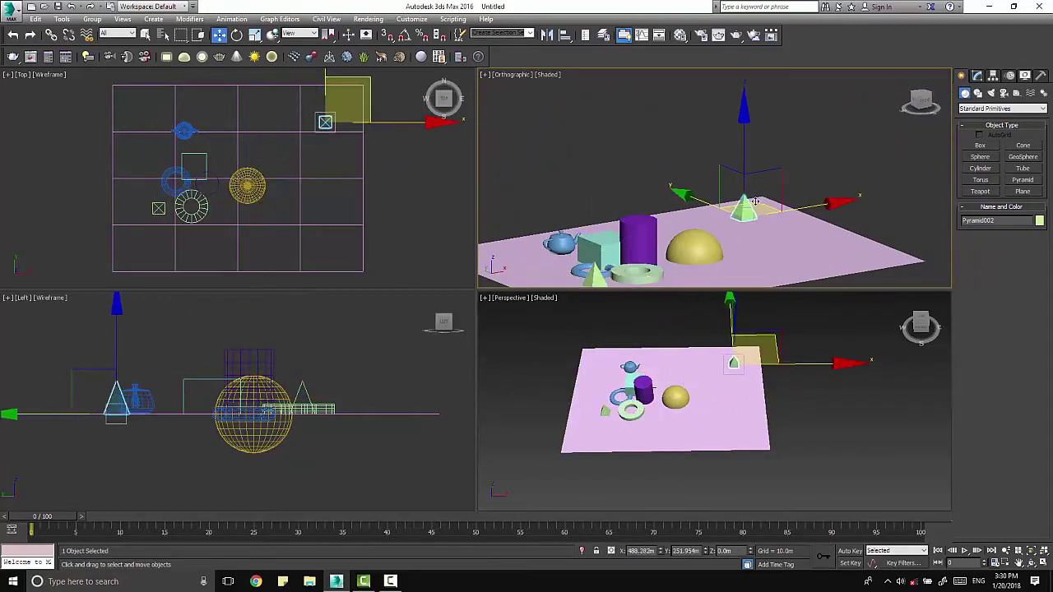
# Confirm the pyramid copy Pyramid002 and orbit the views to a lower angle.
pyautogui.click(527, 337)
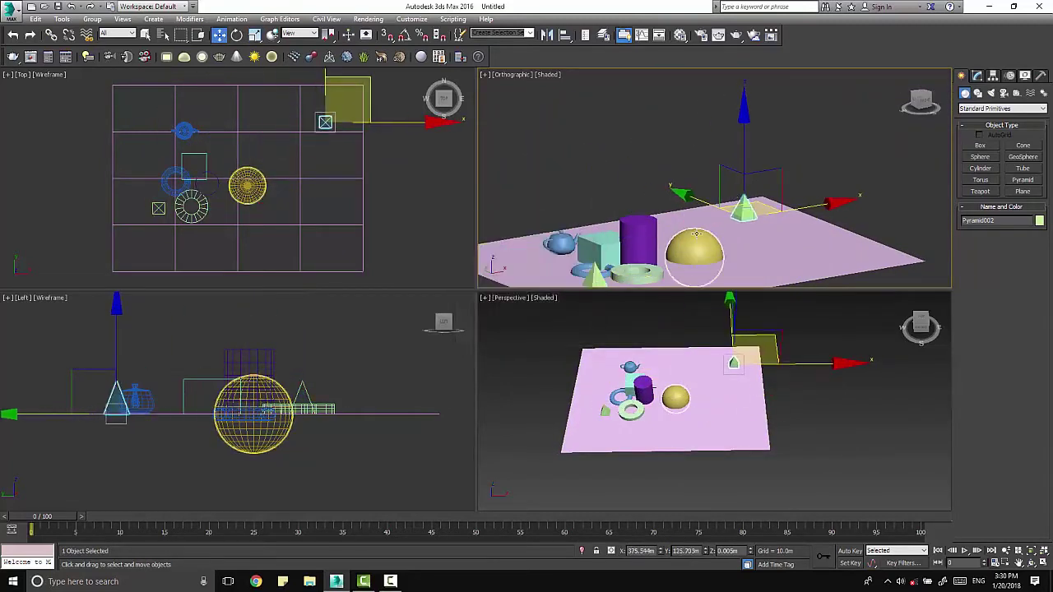
pyautogui.keyDown('alt'); pyautogui.moveTo(716, 206); pyautogui.dragTo(740, 214, button='middle'); pyautogui.keyUp('alt')
pyautogui.click(823, 238)
pyautogui.click(790, 333)
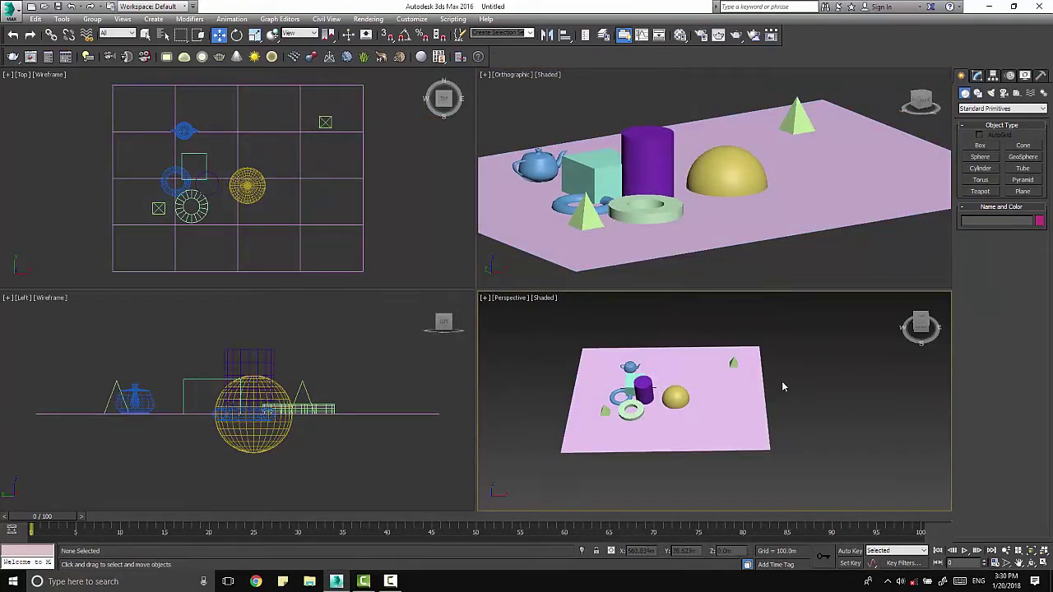
pyautogui.moveTo(781, 381)
pyautogui.keyDown('alt'); pyautogui.mouseDown(button='middle')
pyautogui.moveTo(649, 430)
pyautogui.moveTo(837, 362)
pyautogui.mouseUp(button='middle'); pyautogui.keyUp('alt')
# Select the cylinder, Pyramid002 and the original pyramid in turn across the views.
pyautogui.click(671, 423)
pyautogui.scroll(5, 671, 424)
pyautogui.click(792, 364)
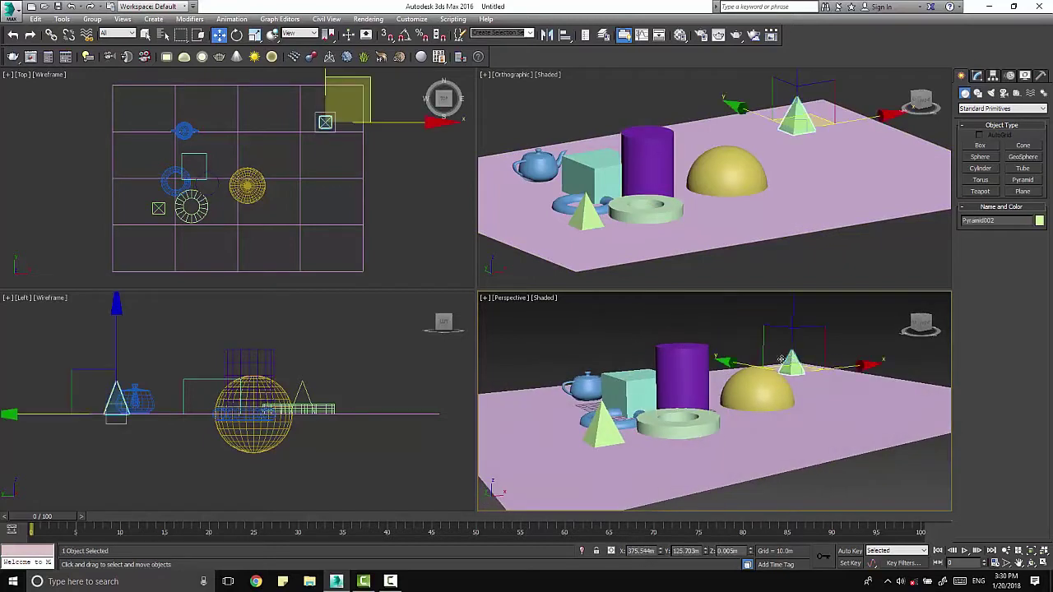
pyautogui.click(674, 321)
pyautogui.click(529, 115)
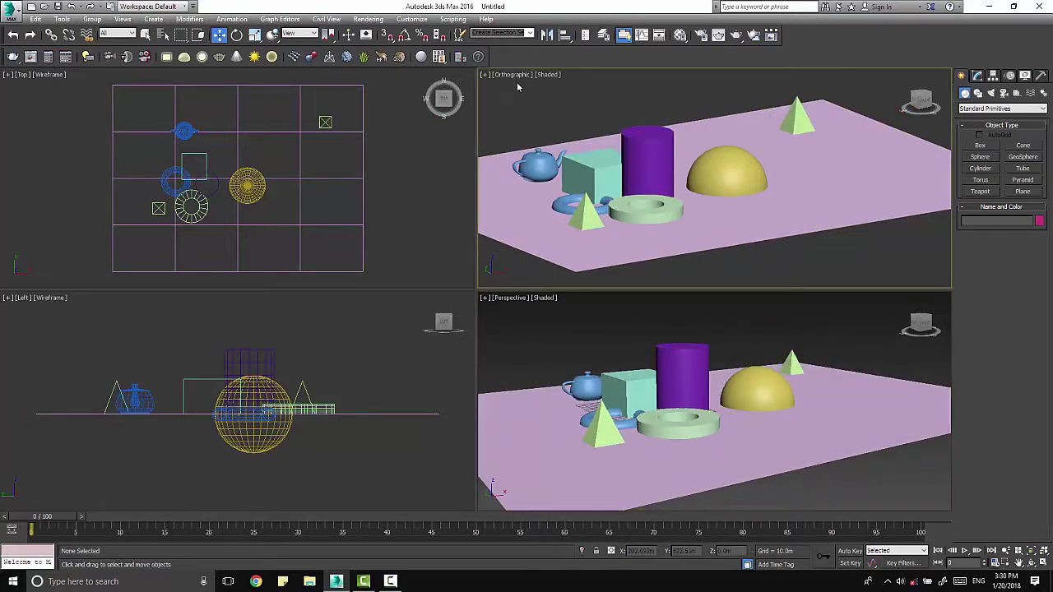
pyautogui.click(537, 334)
pyautogui.keyDown('alt'); pyautogui.moveTo(576, 206); pyautogui.dragTo(592, 197, button='middle'); pyautogui.keyUp('alt')
pyautogui.click(567, 229)
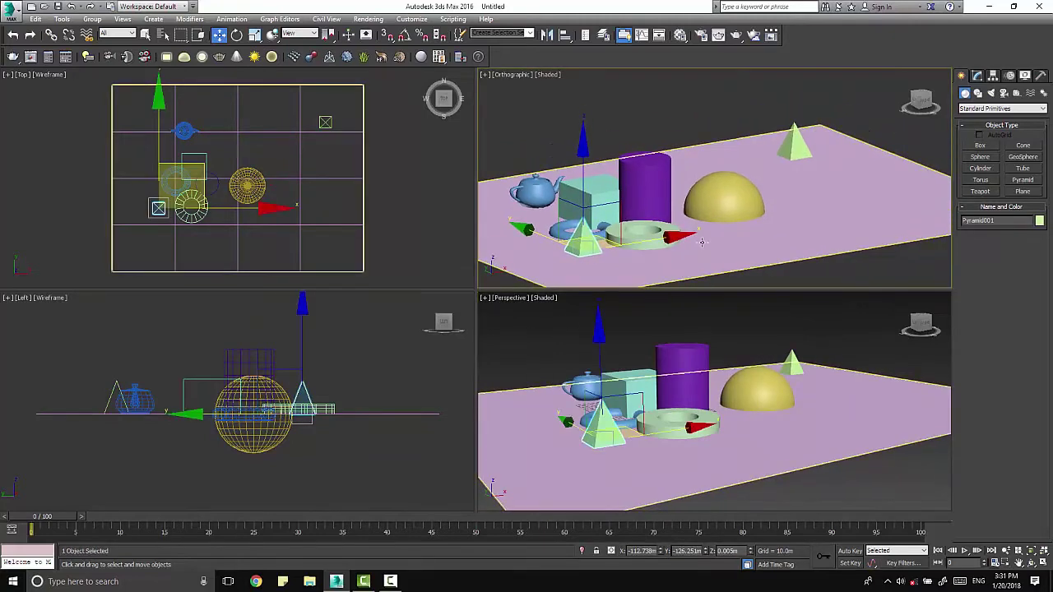
pyautogui.click(823, 247)
# Delete the cylinder, tube and other objects, keeping only the teapot and pyramid.
pyautogui.click(659, 188)
pyautogui.keyDown('ctrl'); pyautogui.click(724, 197); pyautogui.keyUp('ctrl')
pyautogui.press('Delete')
pyautogui.click(822, 247)
pyautogui.press('Delete')
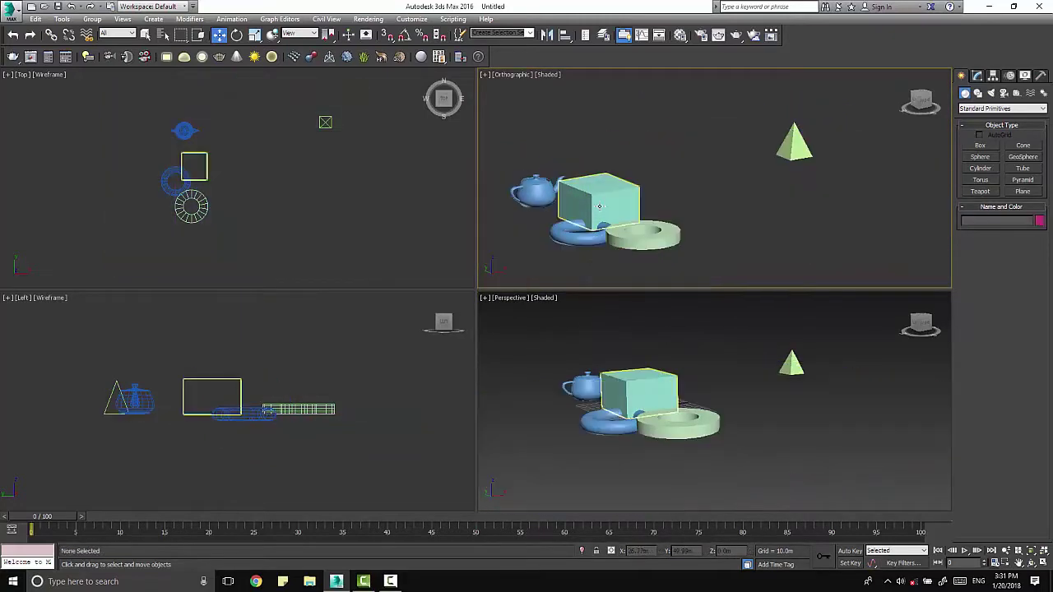
pyautogui.click(592, 205)
pyautogui.press('Delete')
pyautogui.press('Delete')
pyautogui.click(579, 233)
pyautogui.press('Delete')
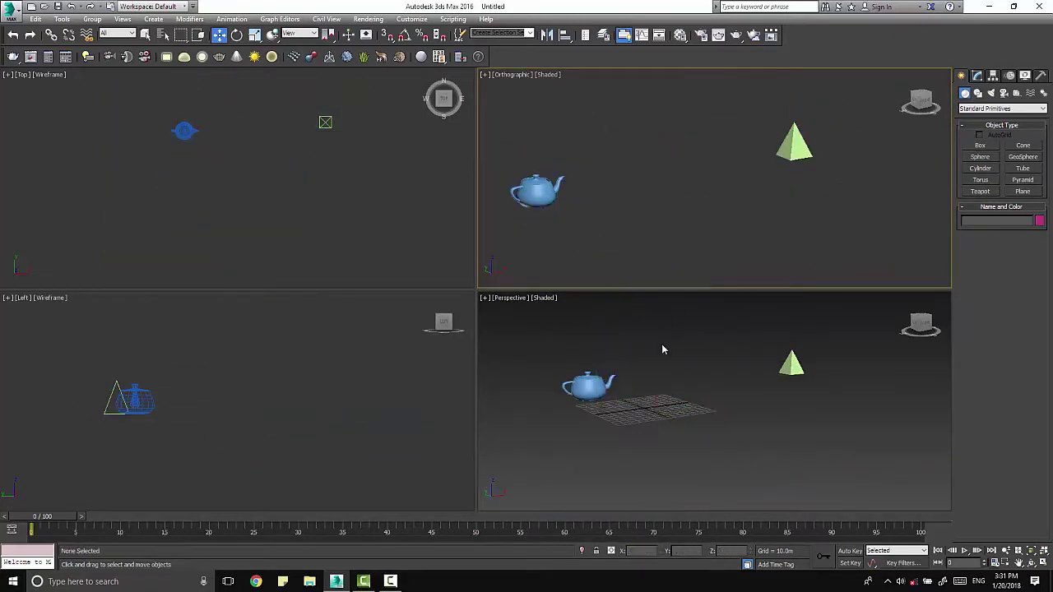
# Show the grids again in the orthographic, Top and Left views.
pyautogui.click(264, 201)
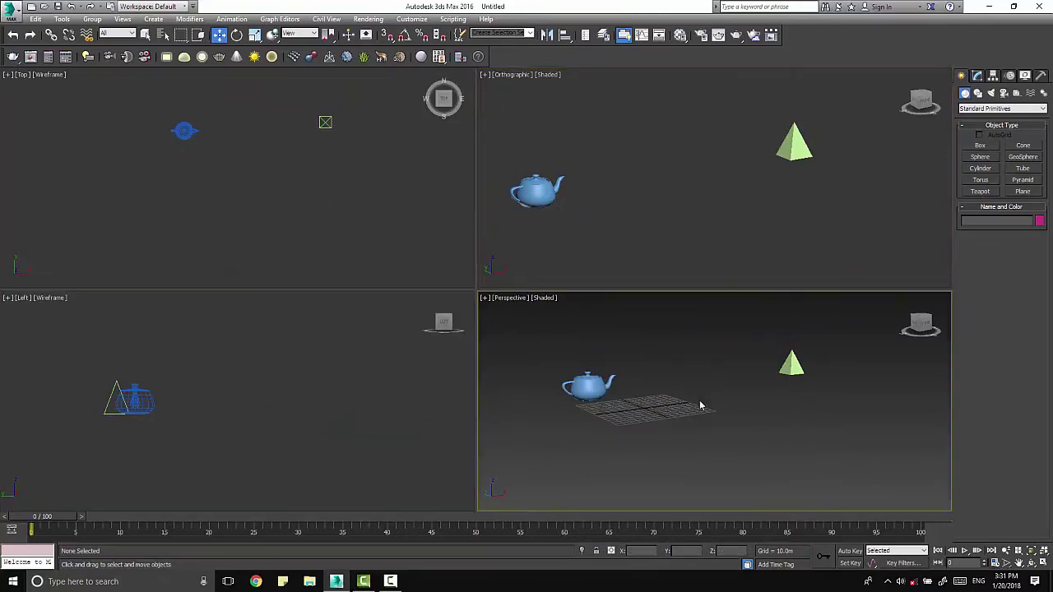
pyautogui.click(704, 221)
pyautogui.press('g')
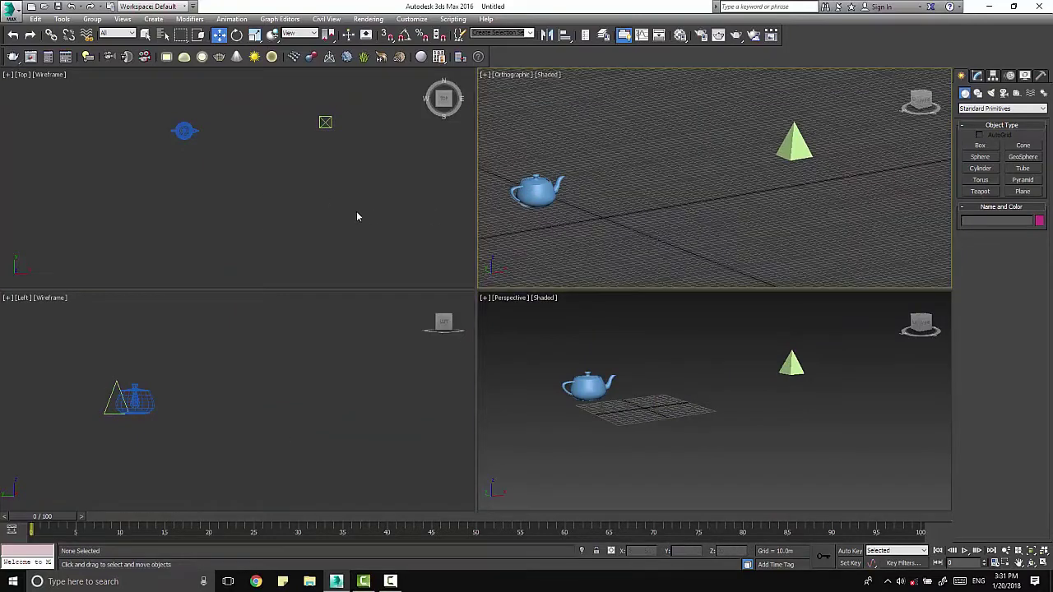
pyautogui.click(356, 212)
pyautogui.press('g')
pyautogui.click(250, 392)
pyautogui.press('g')
# Set the upper-right viewport to Front, then pan and zoom in on the teapot and pyramid.
pyautogui.click(511, 75)
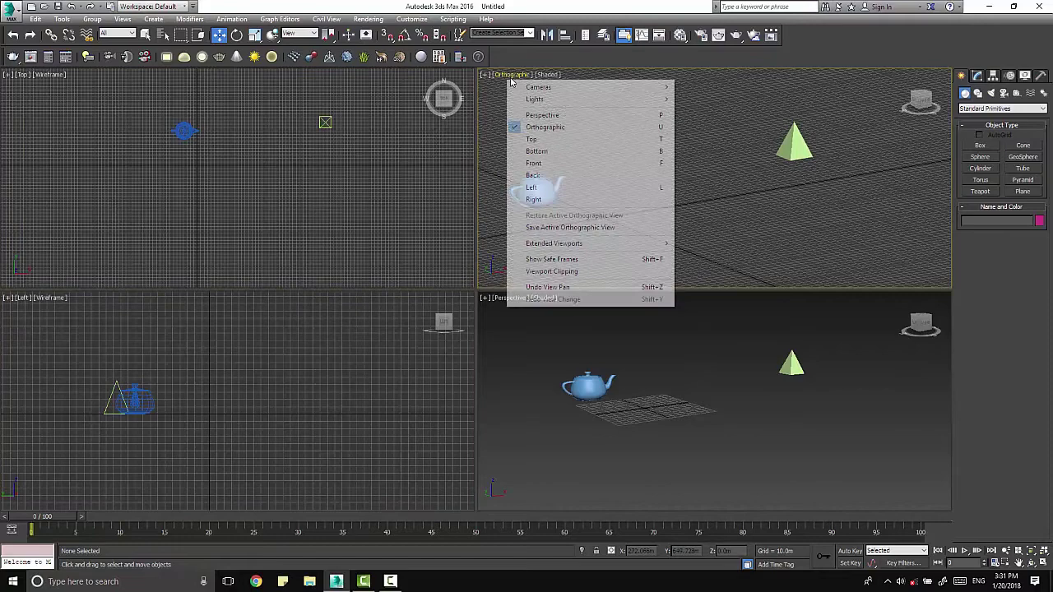
pyautogui.click(559, 163)
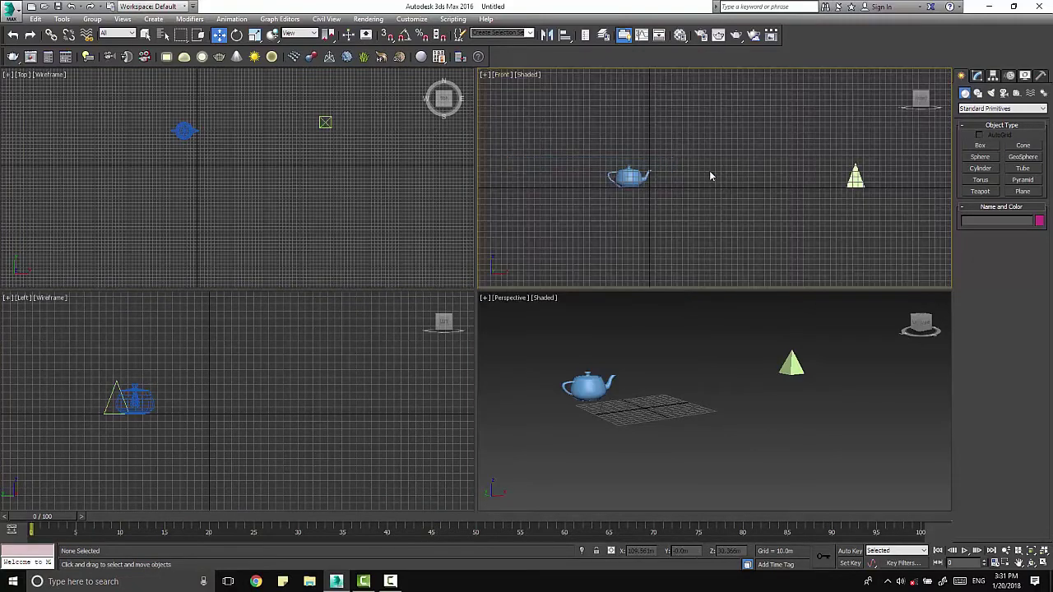
pyautogui.moveTo(712, 176); pyautogui.dragTo(671, 157, button='middle')
pyautogui.scroll(3, 670, 157)
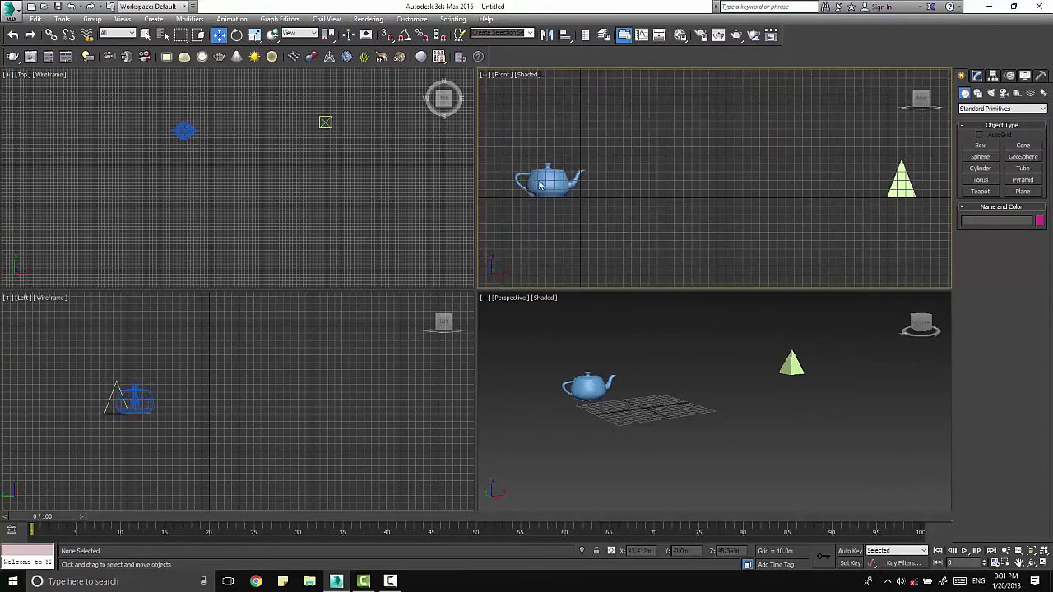
pyautogui.scroll(5, 296, 221)
# Select the teapot, reposition it on the grid and raise it above the grid.
pyautogui.click(588, 384)
pyautogui.press('z')
pyautogui.moveTo(718, 362); pyautogui.dragTo(659, 460)
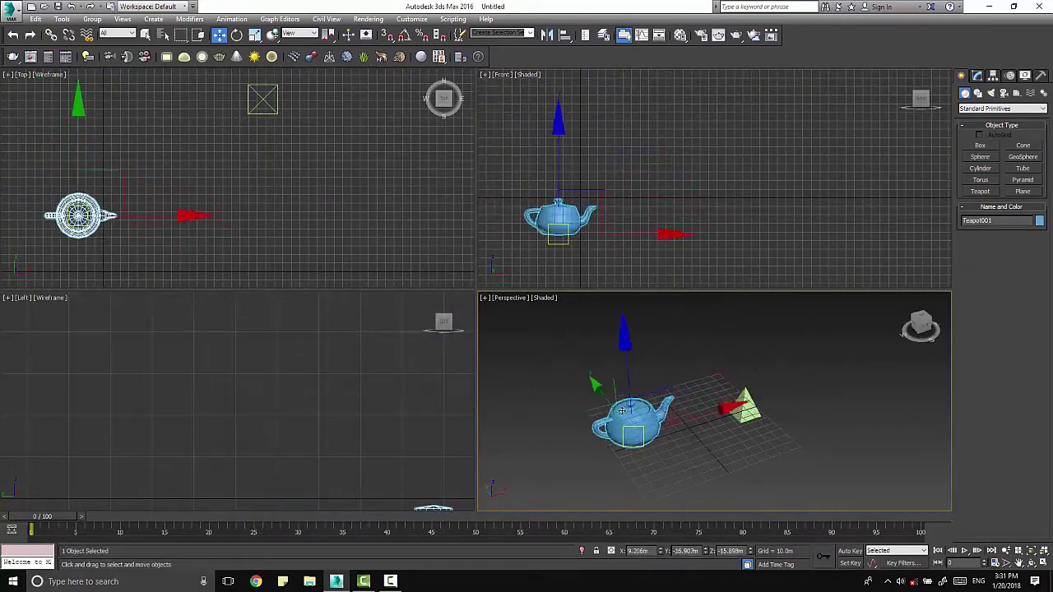
pyautogui.moveTo(645, 429)
pyautogui.mouseDown()
pyautogui.moveTo(693, 418)
pyautogui.moveTo(630, 357)
pyautogui.mouseUp()
pyautogui.moveTo(677, 329); pyautogui.dragTo(683, 306)
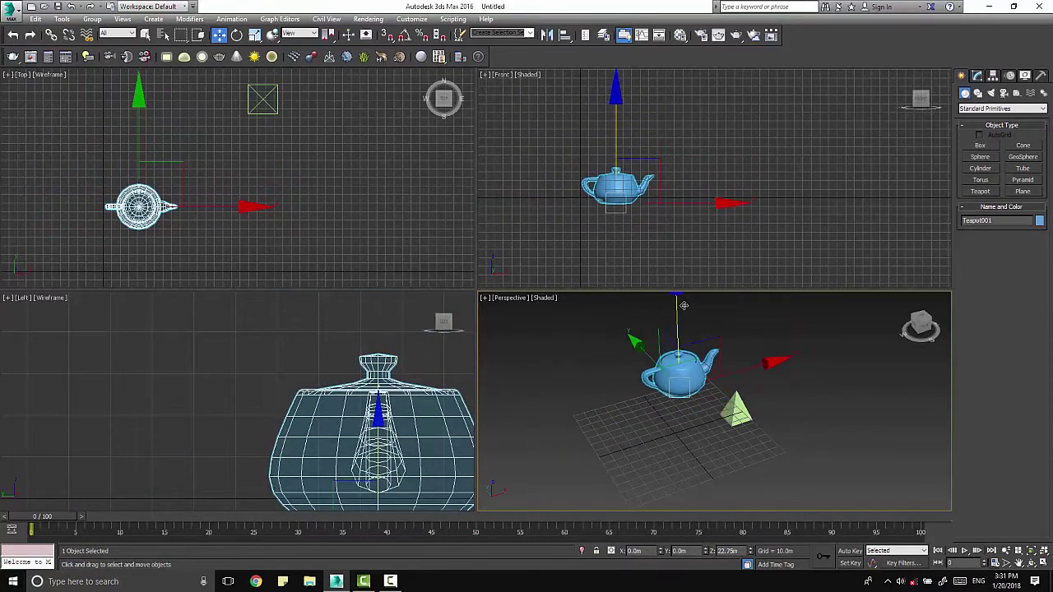
pyautogui.moveTo(684, 306)
pyautogui.keyDown('alt'); pyautogui.mouseDown(button='middle')
pyautogui.moveTo(595, 400)
pyautogui.moveTo(616, 423)
pyautogui.moveTo(699, 431)
pyautogui.mouseUp(button='middle'); pyautogui.keyUp('alt')
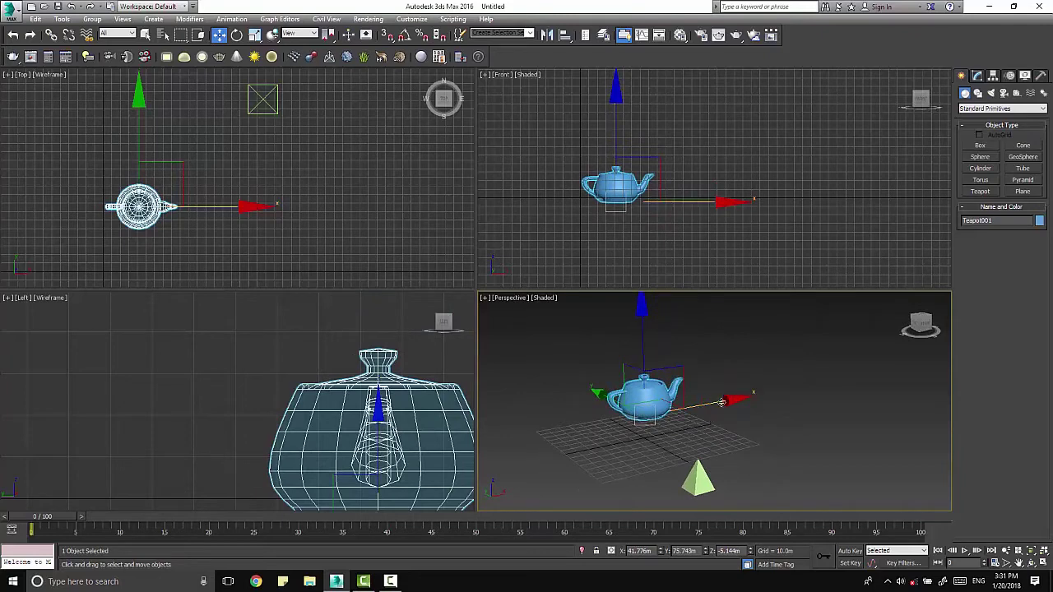
# Place the pyramid beside the teapot and Shift-drag a copy rightward as Pyramid003.
pyautogui.moveTo(698, 477); pyautogui.dragTo(711, 417)
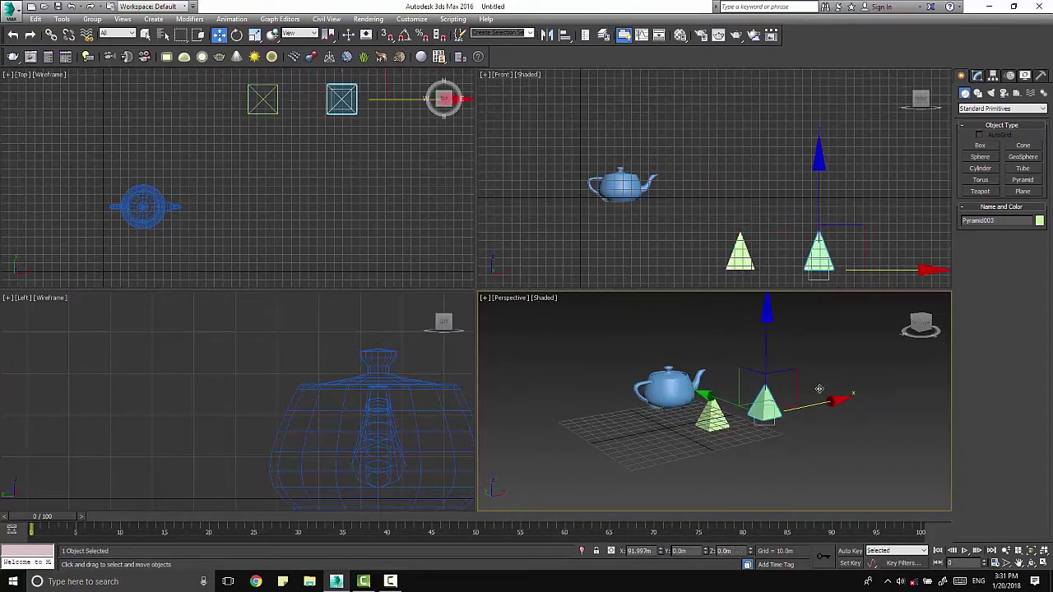
pyautogui.keyDown('shift'); pyautogui.moveTo(766, 417); pyautogui.dragTo(820, 404); pyautogui.keyUp('shift')
pyautogui.moveTo(505, 230); pyautogui.dragTo(466, 204)
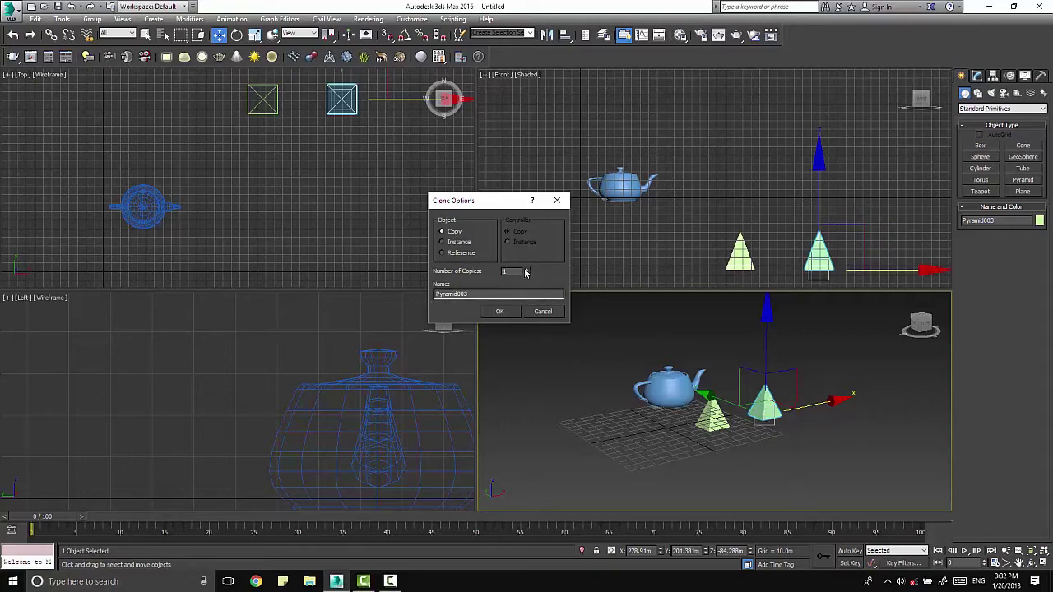
# Make 2 copies of the pyramid and select the three pyramids.
pyautogui.click(500, 311)
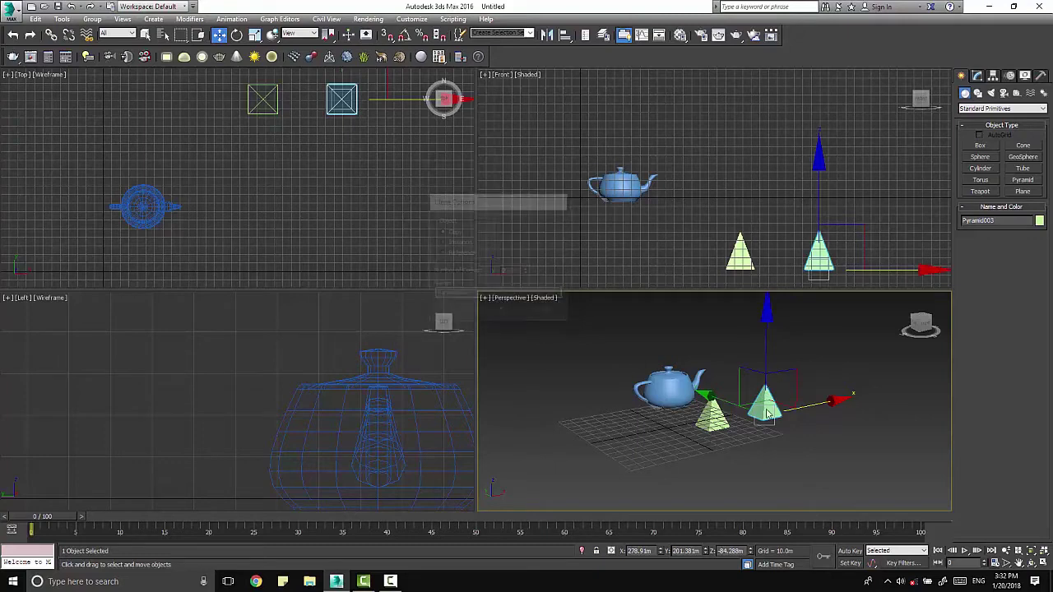
pyautogui.scroll(3, 658, 395)
pyautogui.moveTo(660, 433); pyautogui.dragTo(739, 434, button='middle')
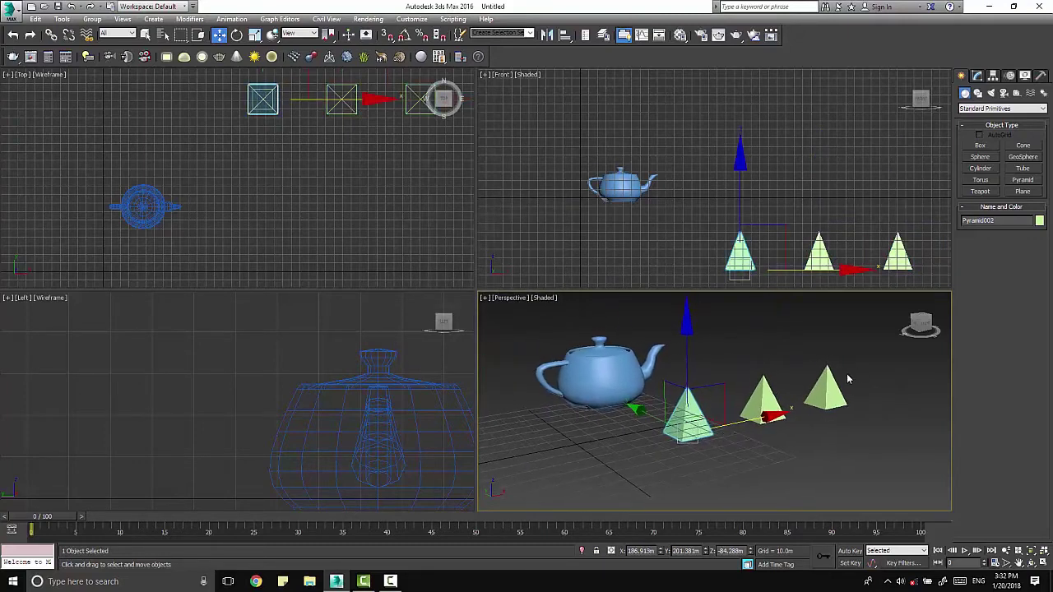
pyautogui.keyDown('ctrl'); pyautogui.click(825, 390); pyautogui.keyUp('ctrl')
pyautogui.keyDown('ctrl'); pyautogui.click(763, 402); pyautogui.keyUp('ctrl')
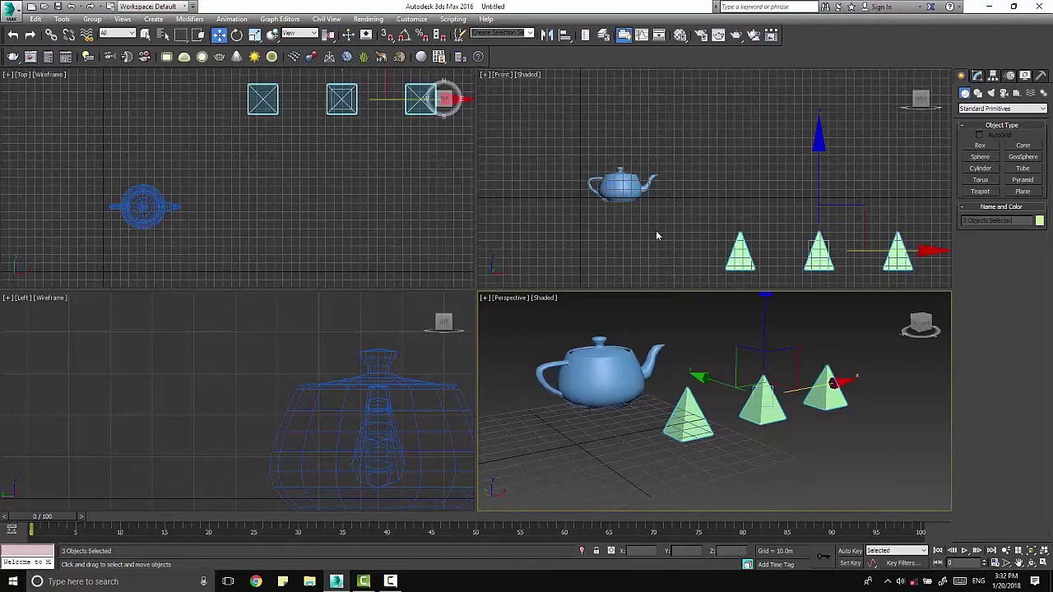
pyautogui.click(313, 192)
# Select the three pyramids and raise them level with the teapot.
pyautogui.scroll(-3, 246, 202)
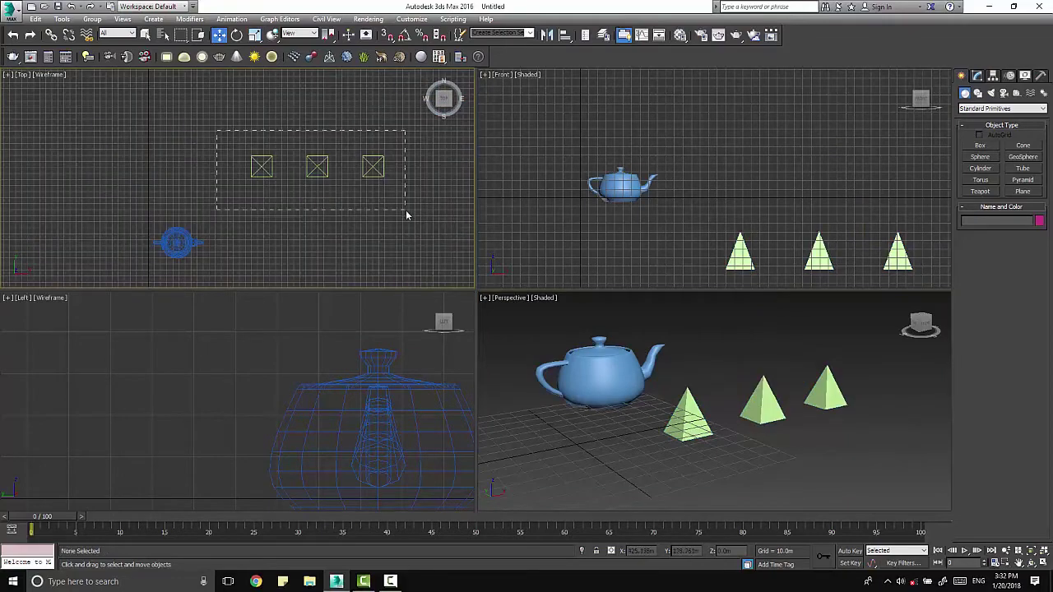
pyautogui.moveTo(406, 215); pyautogui.dragTo(405, 211)
pyautogui.scroll(-2, 387, 183)
pyautogui.moveTo(354, 141); pyautogui.dragTo(272, 228)
pyautogui.click(714, 286)
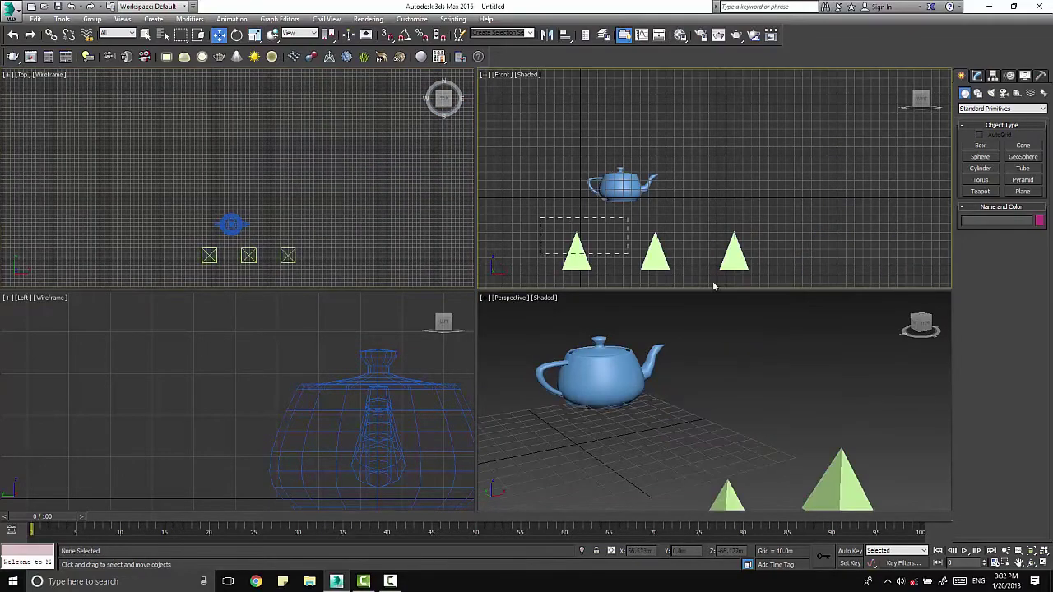
pyautogui.hotkey('ctrl', 'z')
pyautogui.moveTo(691, 212); pyautogui.dragTo(692, 250, button='middle')
pyautogui.moveTo(691, 250); pyautogui.dragTo(699, 178)
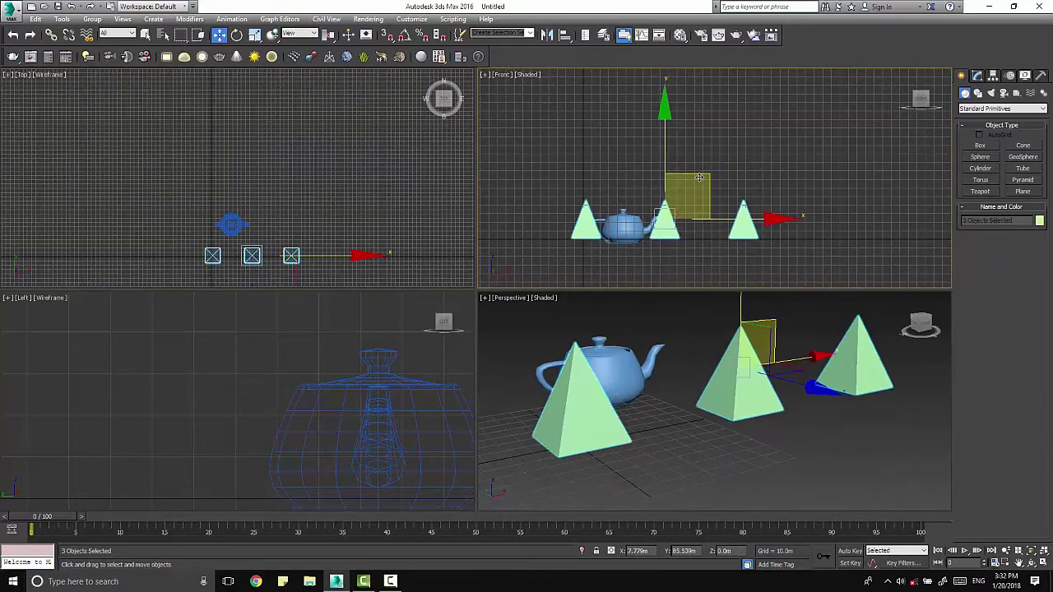
# Delete the teapot, leaving the three pyramids in a row.
pyautogui.click(625, 224)
pyautogui.moveTo(756, 254); pyautogui.dragTo(755, 275, button='middle')
pyautogui.press('Delete')
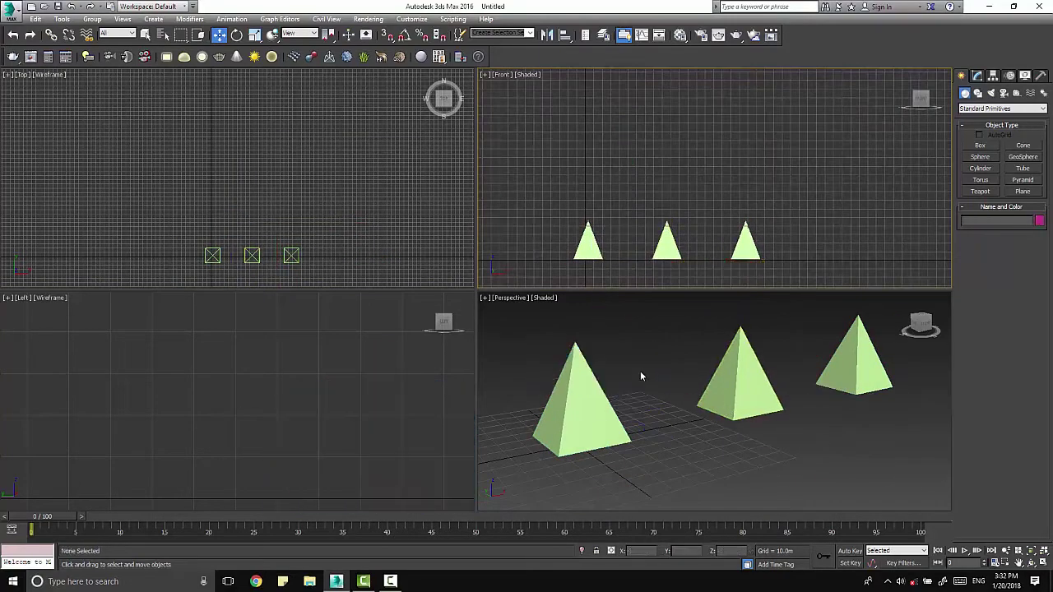
pyautogui.click(640, 371)
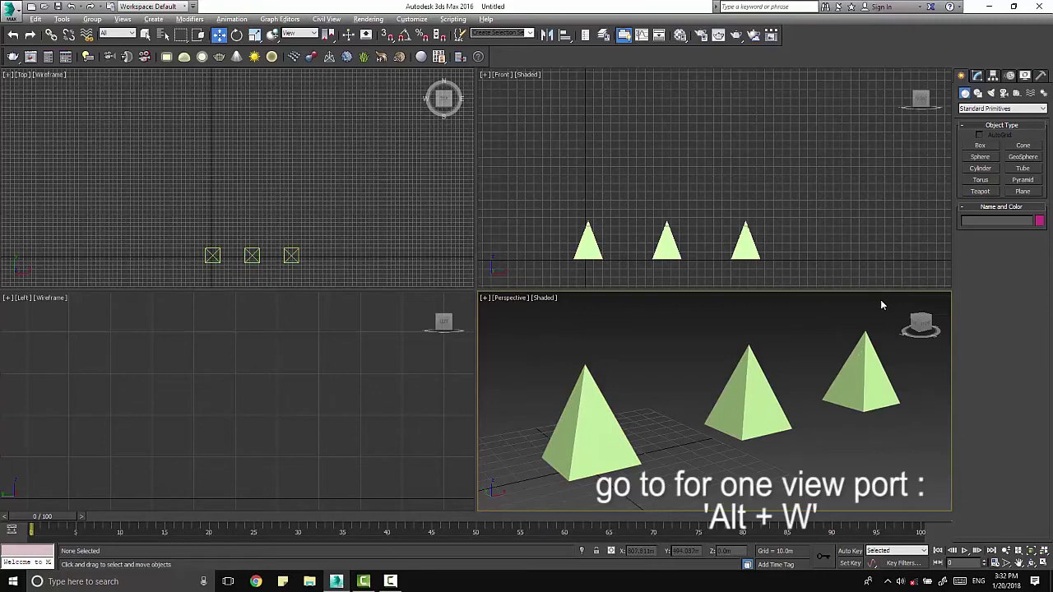
# Maximize the perspective view with Alt+W and select the left pyramid.
pyautogui.hotkey('alt', 'w')
pyautogui.moveTo(341, 274)
pyautogui.keyDown('alt'); pyautogui.mouseDown(button='middle')
pyautogui.moveTo(349, 357)
pyautogui.moveTo(423, 360)
pyautogui.mouseUp(button='middle'); pyautogui.keyUp('alt')
pyautogui.click(443, 338)
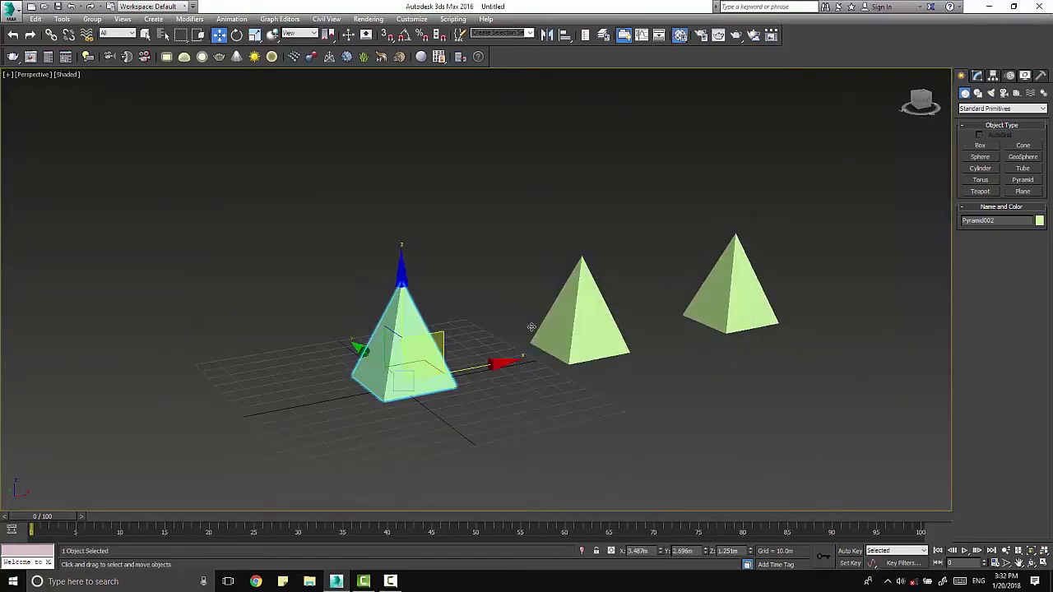
# Assign a light pink Diffuse material to the left pyramid.
pyautogui.press('m')
pyautogui.moveTo(852, 38); pyautogui.dragTo(829, 82)
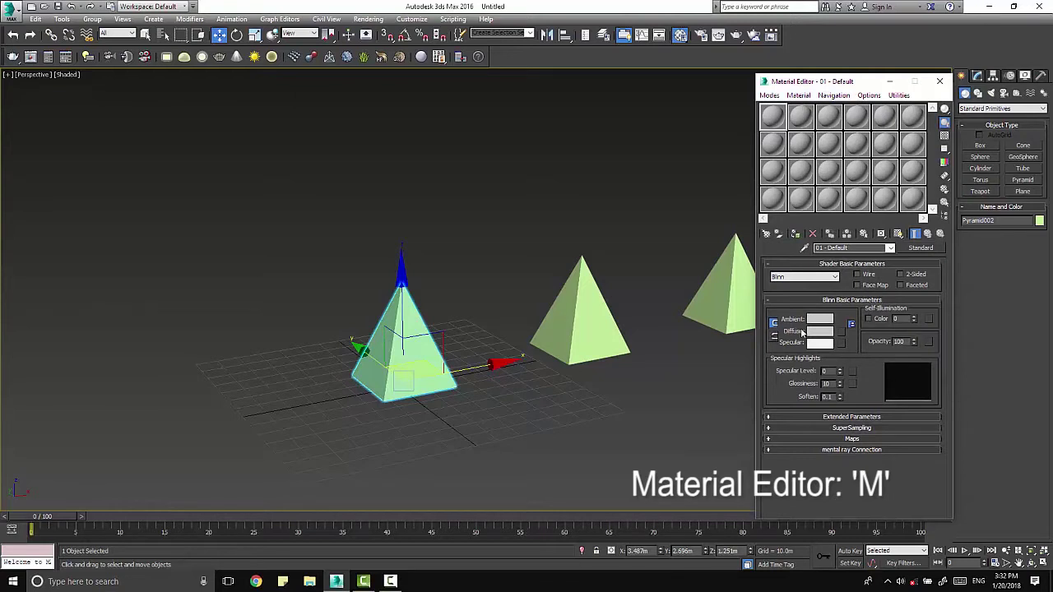
pyautogui.click(820, 331)
pyautogui.moveTo(325, 111); pyautogui.dragTo(324, 121)
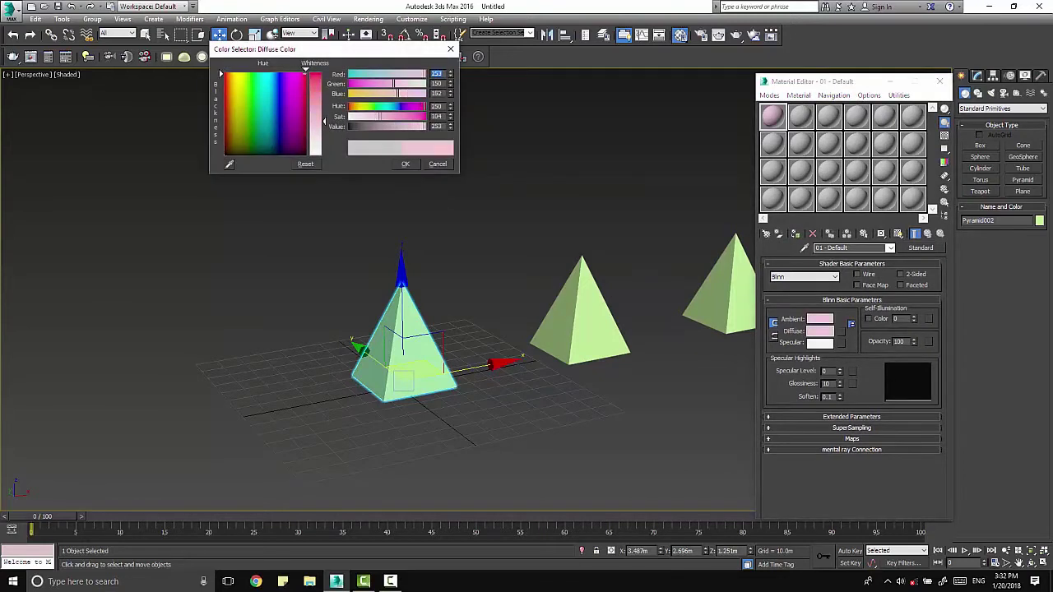
pyautogui.click(416, 164)
pyautogui.click(795, 234)
# Close the Material Editor and Shift-drag a copy of the pink pyramid up-left.
pyautogui.hotkey('ctrl', 'd')
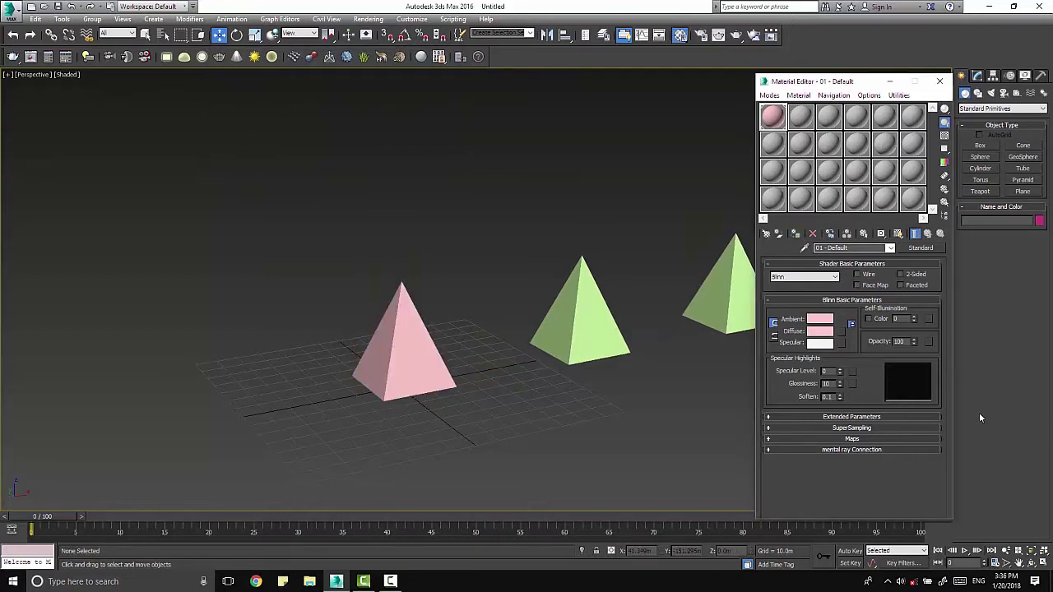
pyautogui.click(940, 80)
pyautogui.click(441, 337)
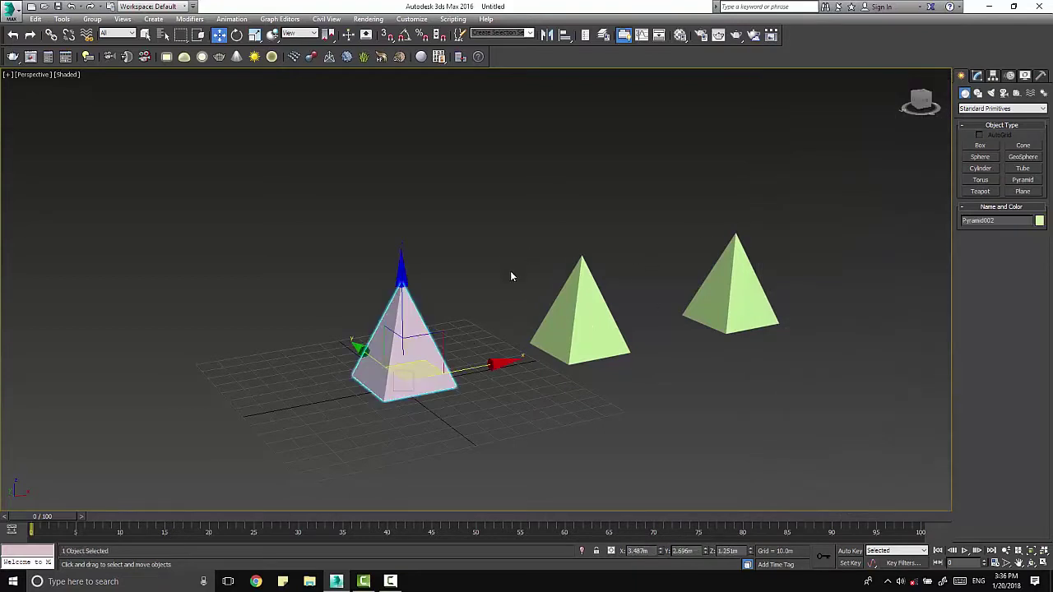
pyautogui.keyDown('shift'); pyautogui.moveTo(403, 337); pyautogui.dragTo(300, 268); pyautogui.keyUp('shift')
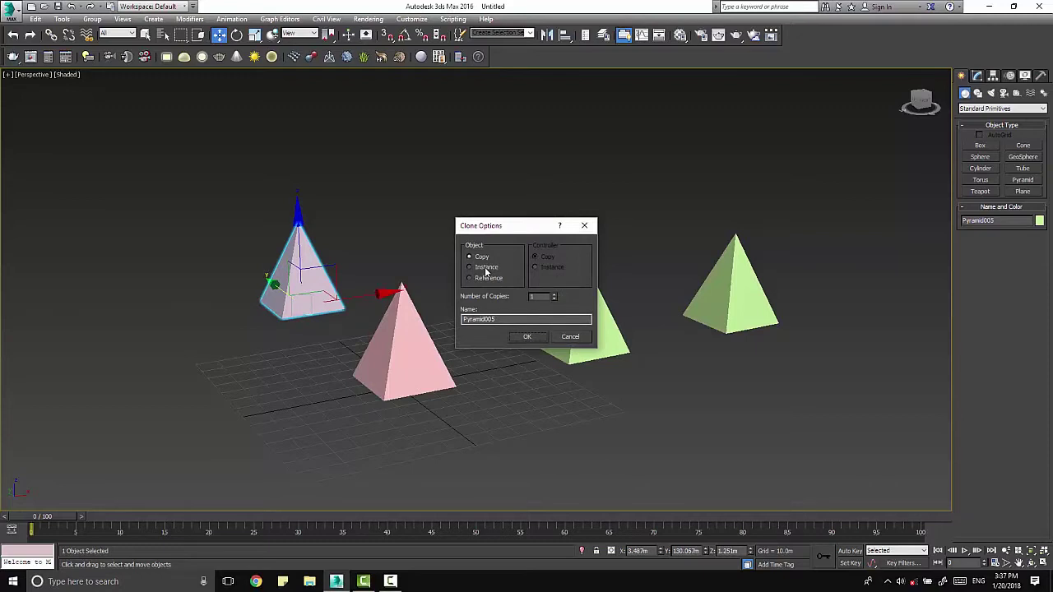
# Create the pink pyramid copy and slightly reduce its Depth.
pyautogui.click(527, 337)
pyautogui.click(411, 362)
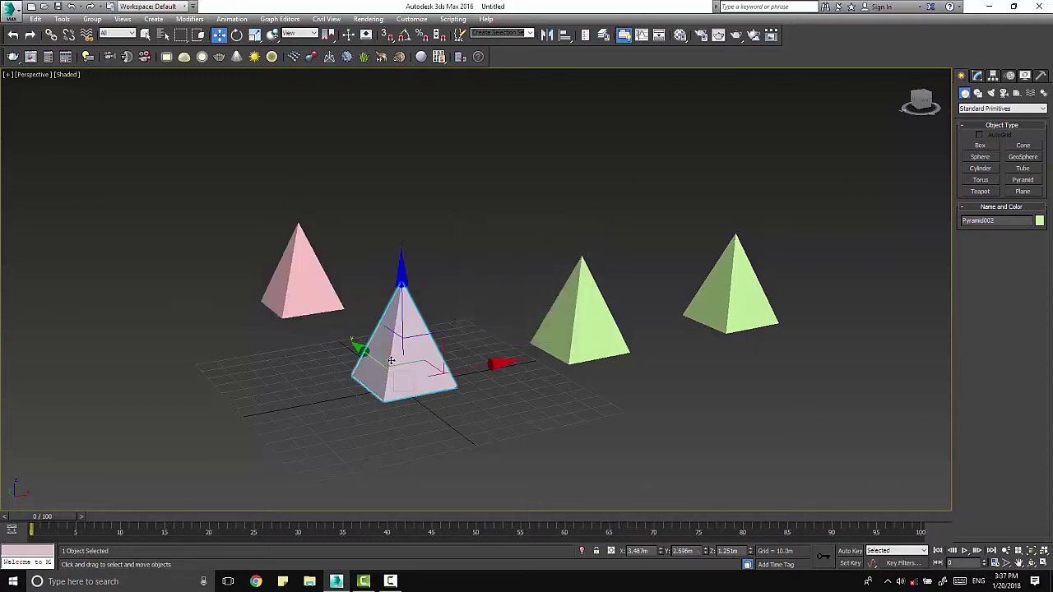
pyautogui.click(978, 75)
pyautogui.moveTo(1023, 218); pyautogui.dragTo(1027, 214)
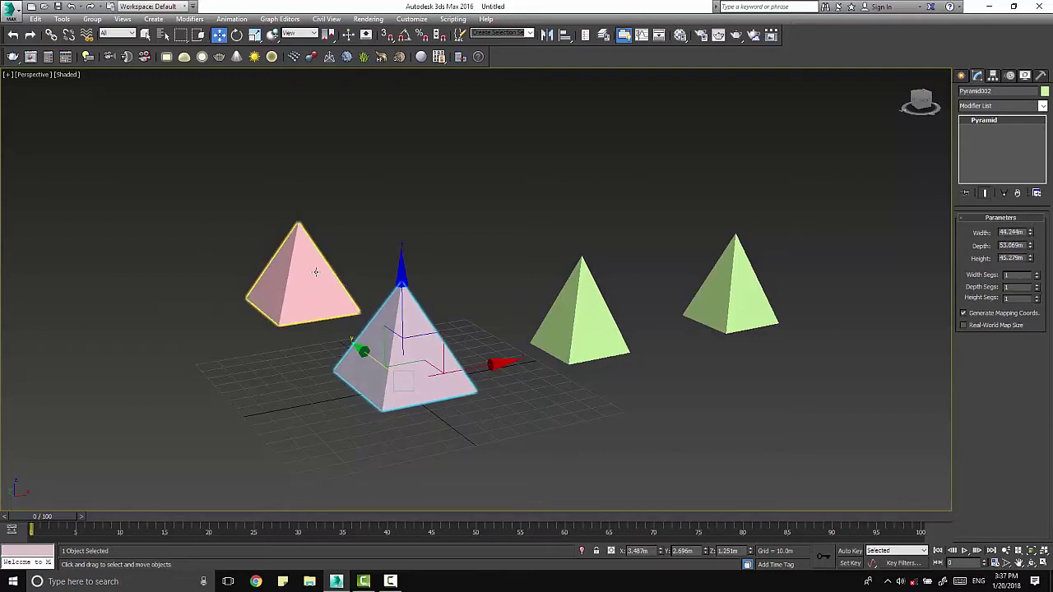
# Shift-drag another copy of the front pink pyramid toward the viewer.
pyautogui.click(346, 311)
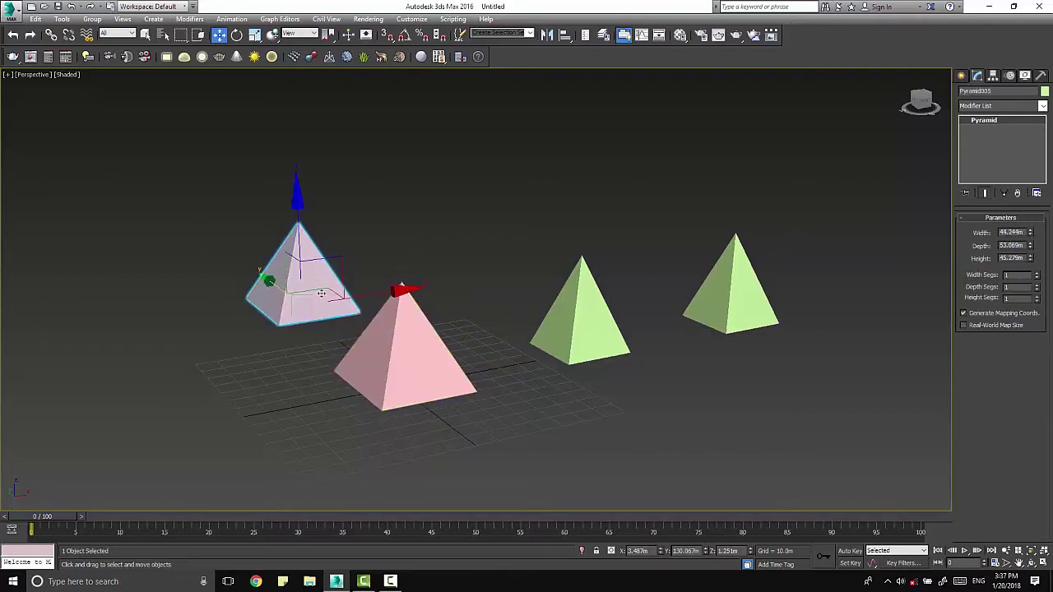
pyautogui.click(378, 356)
pyautogui.hotkey('ctrl', 'z')
pyautogui.keyDown('shift'); pyautogui.moveTo(368, 354); pyautogui.dragTo(494, 480); pyautogui.keyUp('shift')
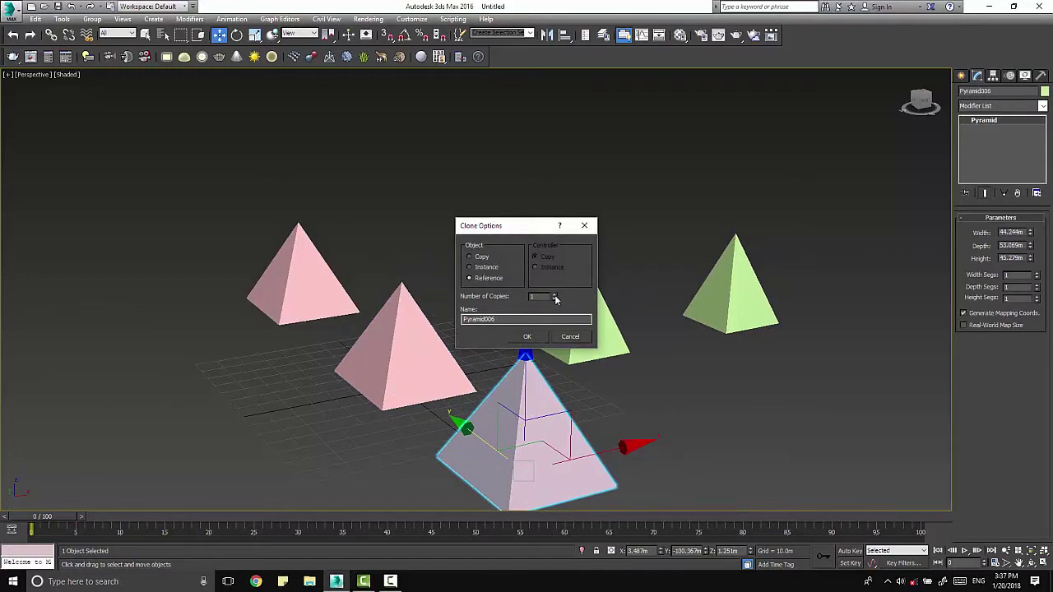
pyautogui.click(531, 337)
pyautogui.keyDown('alt'); pyautogui.moveTo(506, 284); pyautogui.dragTo(510, 349, button='middle'); pyautogui.keyUp('alt')
# Make the pink pyramids shallower in Depth.
pyautogui.click(450, 271)
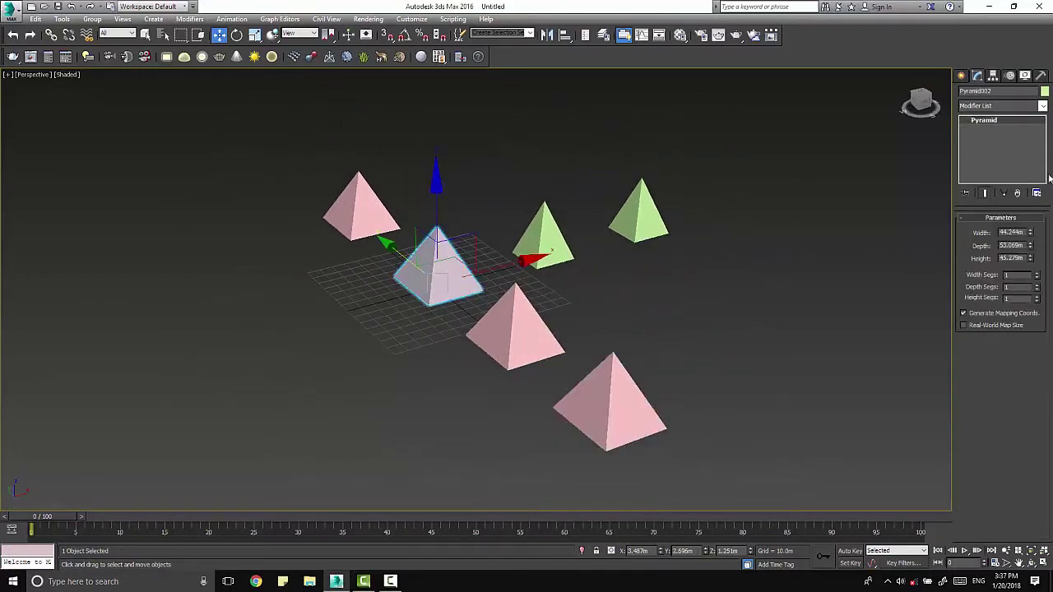
pyautogui.moveTo(1030, 246); pyautogui.dragTo(1027, 256)
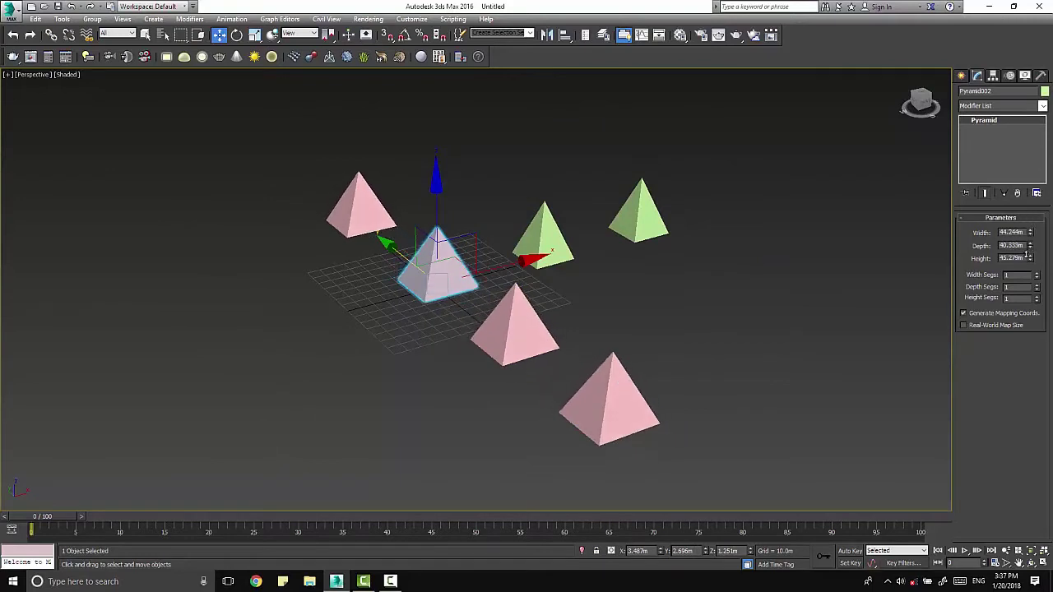
pyautogui.click(514, 329)
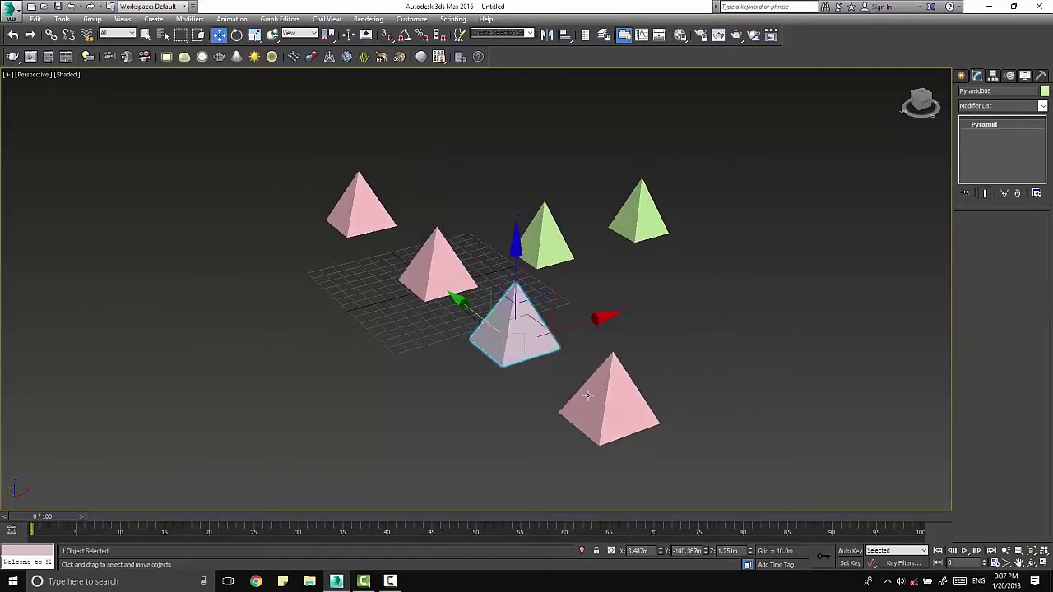
pyautogui.click(609, 399)
pyautogui.moveTo(609, 399)
pyautogui.keyDown('alt'); pyautogui.mouseDown(button='middle')
pyautogui.moveTo(673, 247)
pyautogui.moveTo(550, 265)
pyautogui.moveTo(617, 311)
pyautogui.mouseUp(button='middle'); pyautogui.keyUp('alt')
# Select each green pyramid in turn, including Pyramid003.
pyautogui.click(617, 311)
pyautogui.click(576, 267)
pyautogui.moveTo(576, 267); pyautogui.dragTo(716, 330, button='middle')
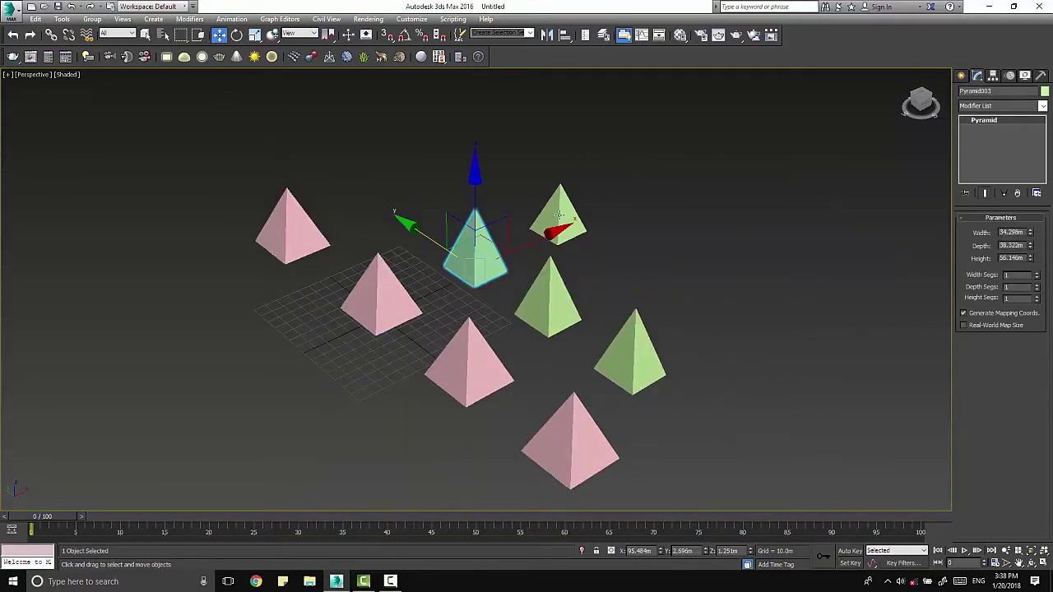
pyautogui.click(542, 299)
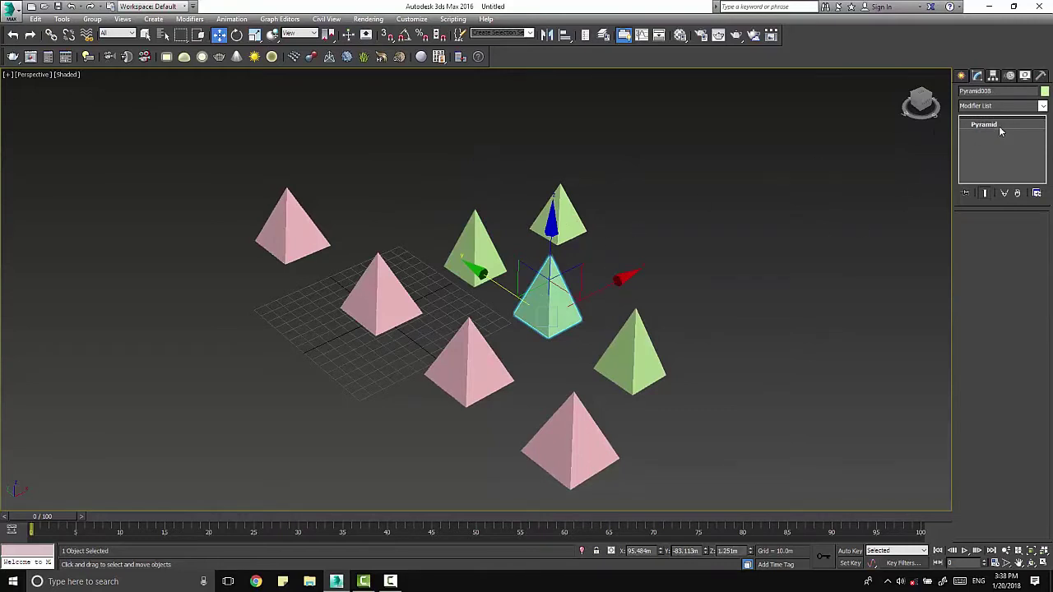
pyautogui.click(613, 354)
pyautogui.click(475, 247)
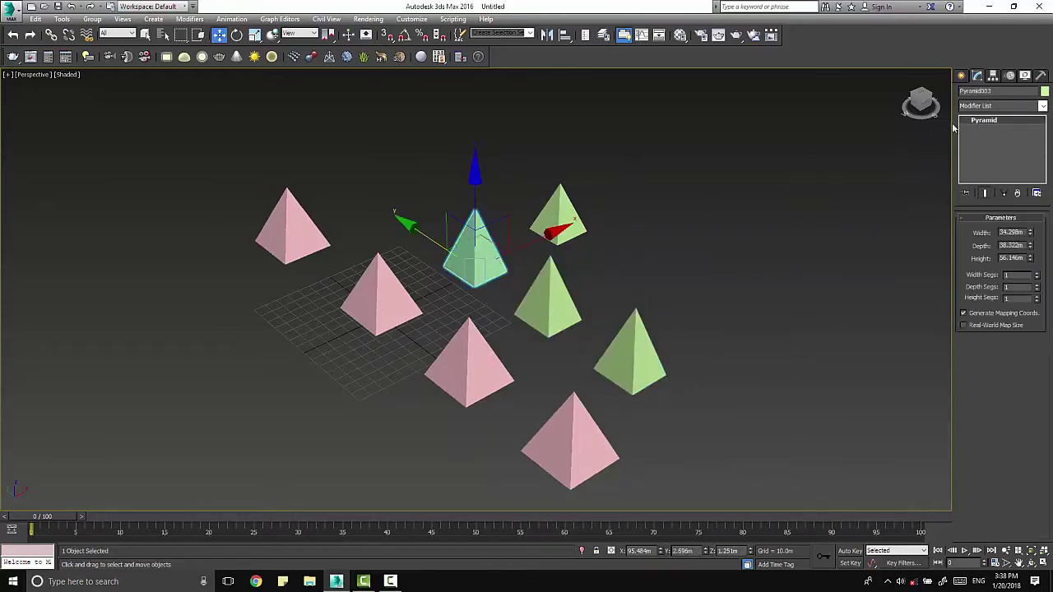
# Cycle through the pink pyramids, ending with the top-left one selected.
pyautogui.click(473, 371)
pyautogui.click(547, 429)
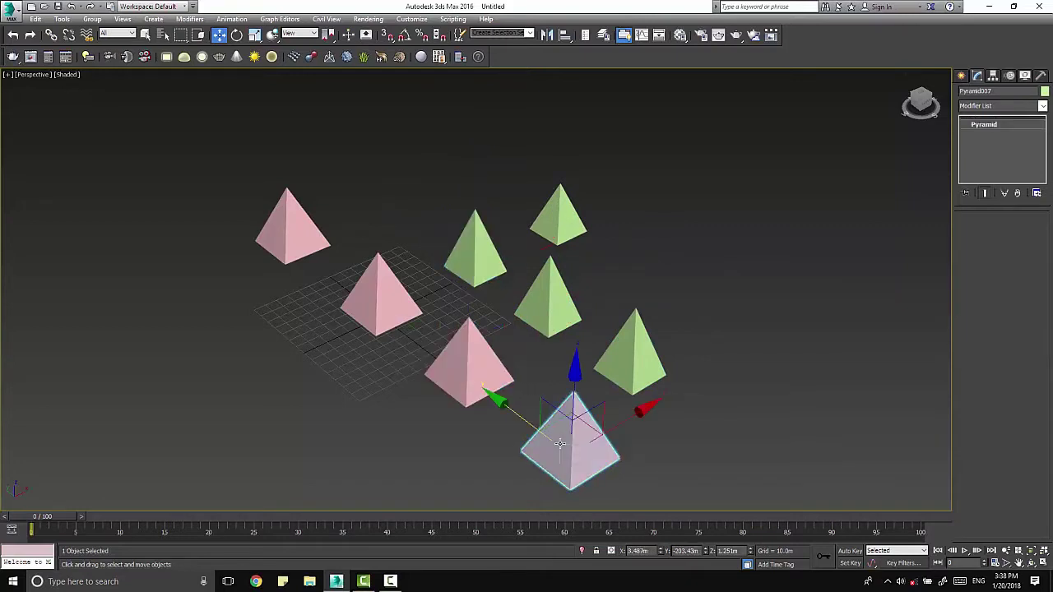
pyautogui.click(484, 381)
pyautogui.click(555, 438)
pyautogui.click(467, 371)
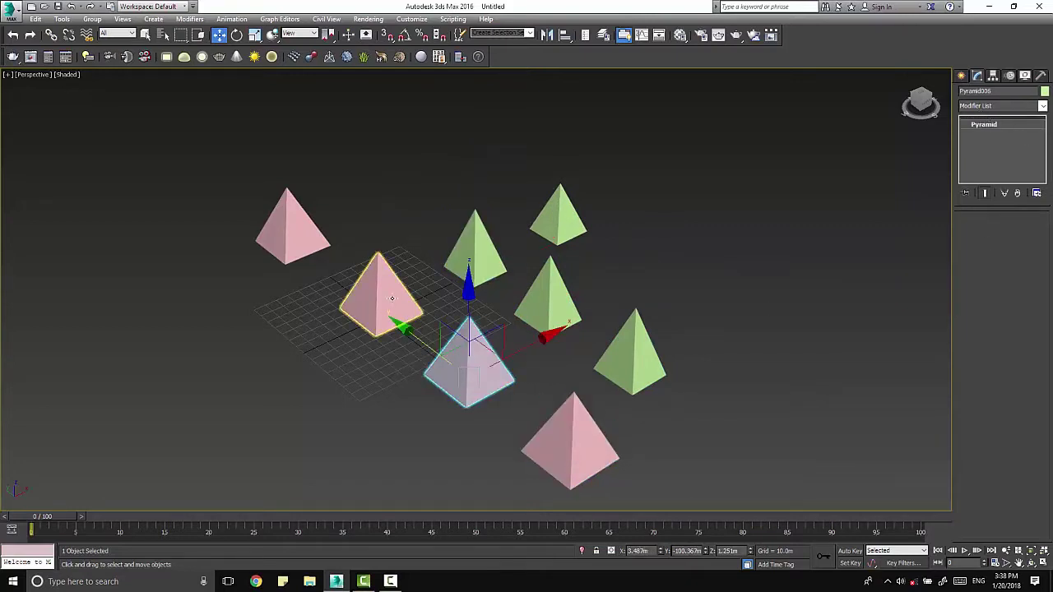
pyautogui.click(379, 296)
pyautogui.click(321, 255)
pyautogui.click(384, 312)
pyautogui.click(298, 232)
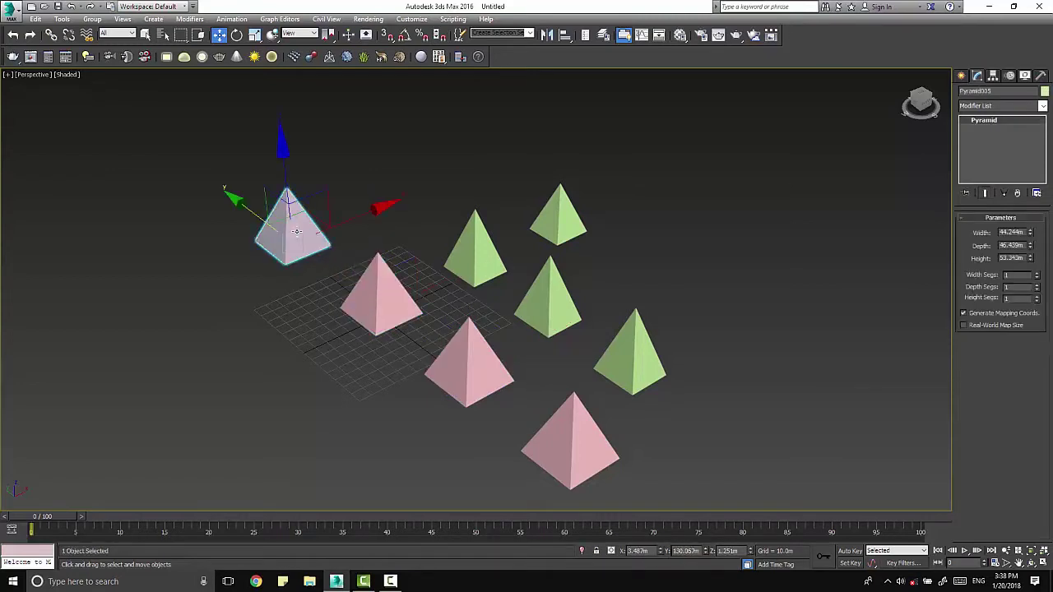
pyautogui.click(380, 303)
pyautogui.click(315, 244)
pyautogui.click(387, 302)
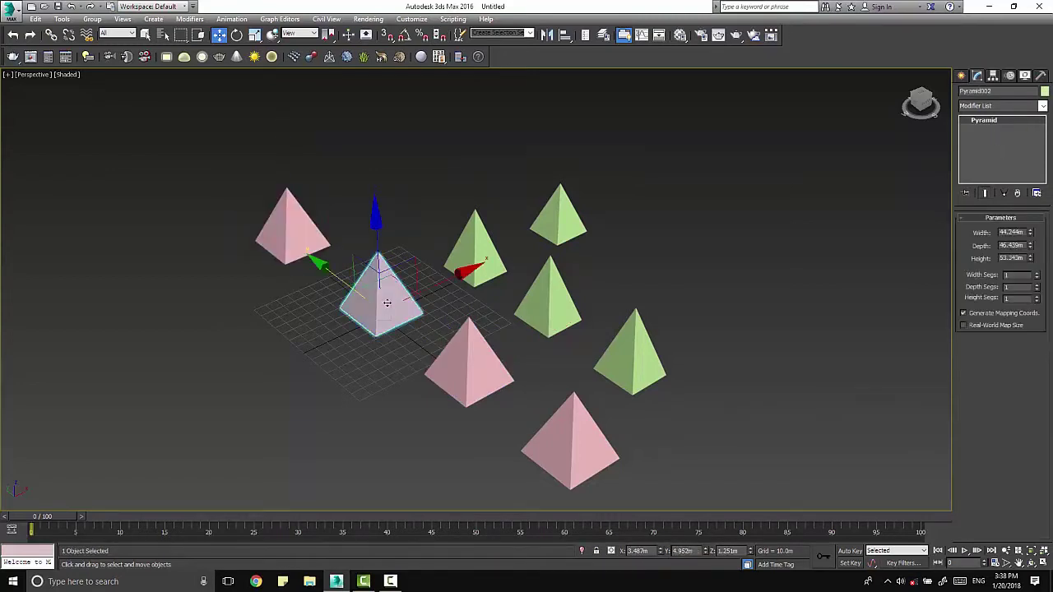
pyautogui.hotkey('ctrl', 'z')
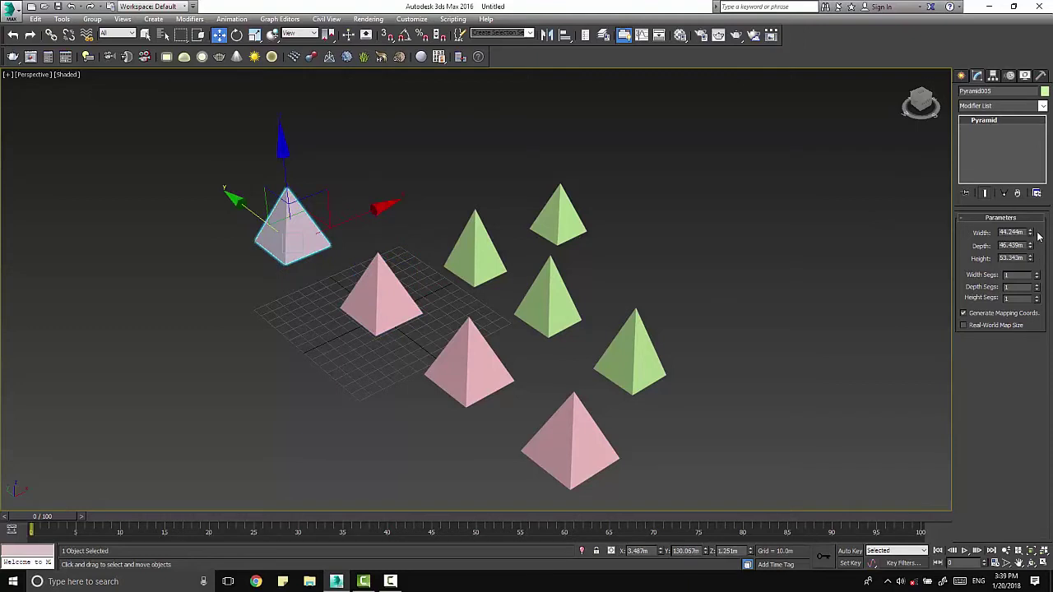
# Widen the pink pyramids from 44.244m to 50.881m.
pyautogui.moveTo(1031, 234); pyautogui.dragTo(901, 212)
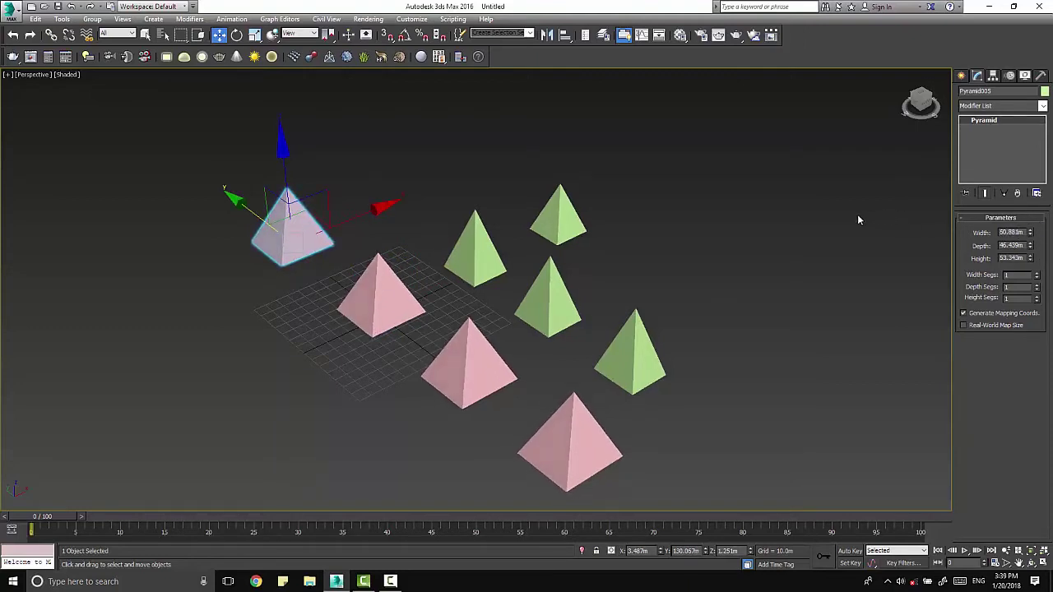
pyautogui.click(700, 255)
pyautogui.moveTo(546, 316); pyautogui.dragTo(558, 328, button='middle')
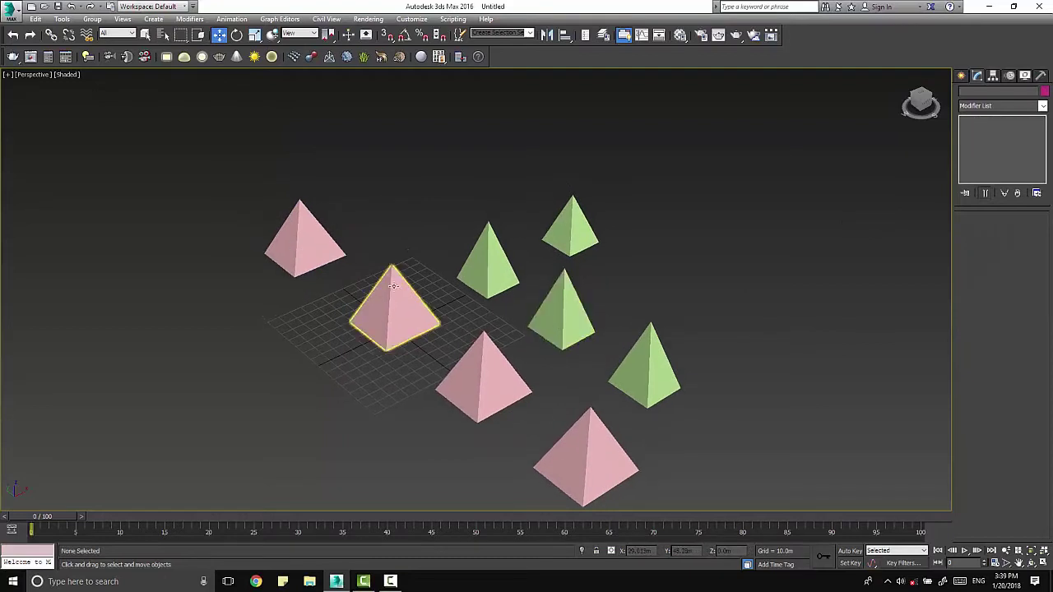
# Scale the centre pink pyramid up to about 146% with Select and Scale.
pyautogui.scroll(-2, 415, 285)
pyautogui.scroll(-1, 416, 284)
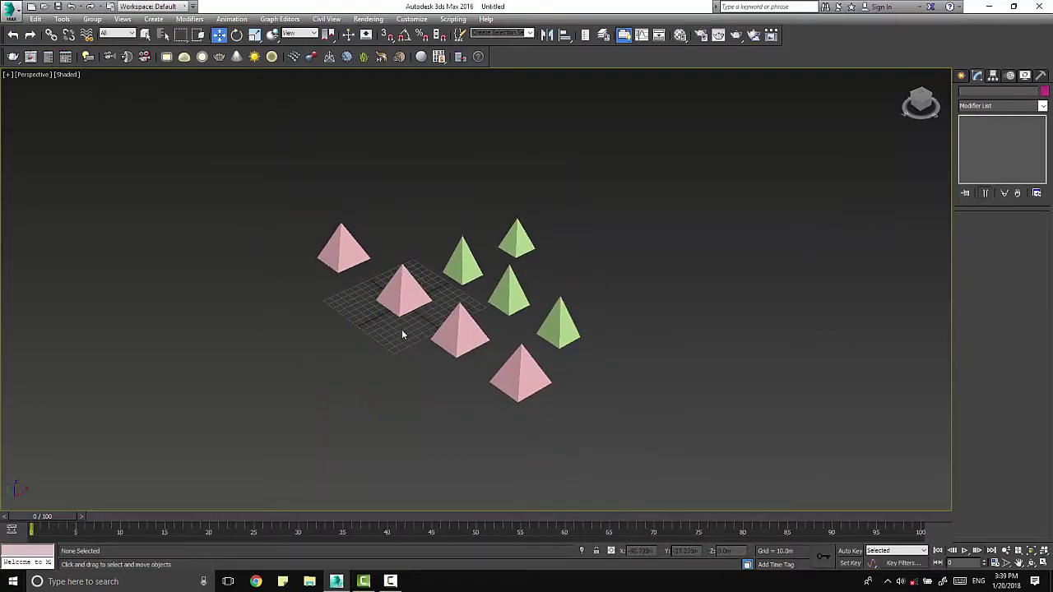
pyautogui.moveTo(403, 335); pyautogui.dragTo(414, 360, button='middle')
pyautogui.click(408, 317)
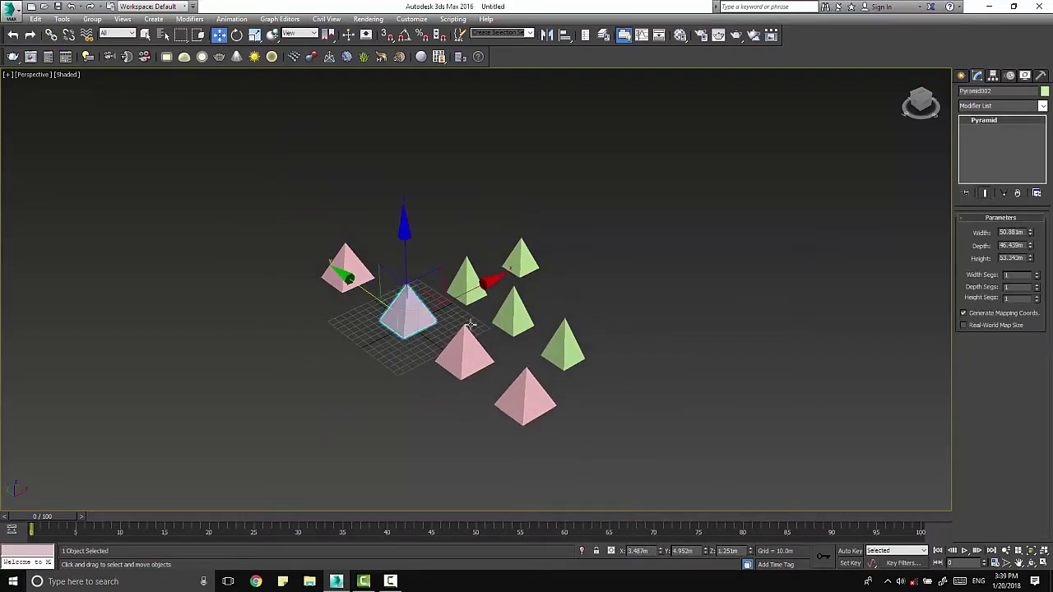
pyautogui.click(574, 387)
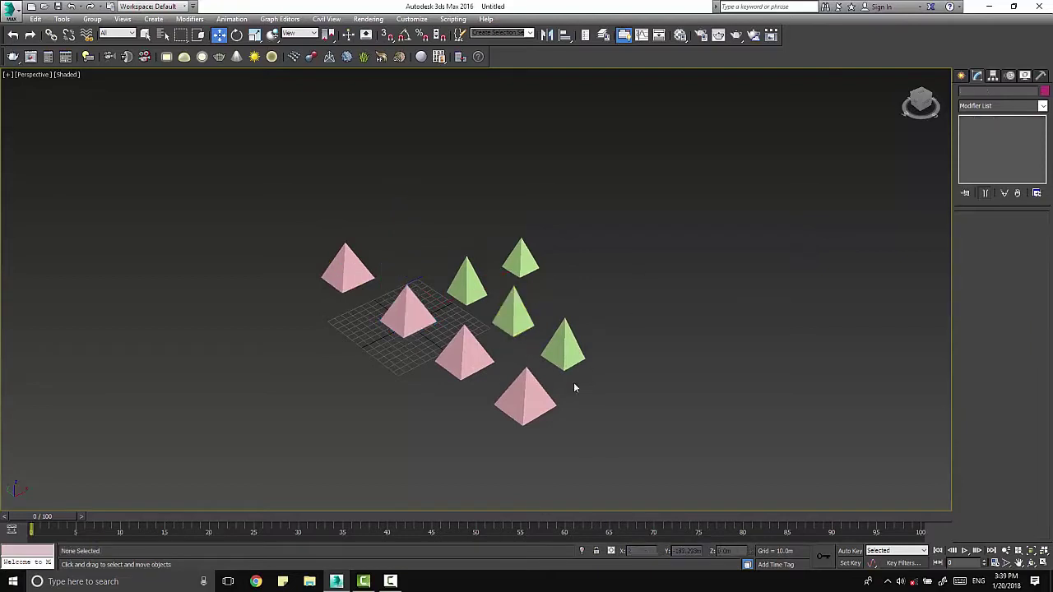
pyautogui.click(419, 319)
pyautogui.press('r')
pyautogui.moveTo(418, 319); pyautogui.dragTo(428, 345, button='middle')
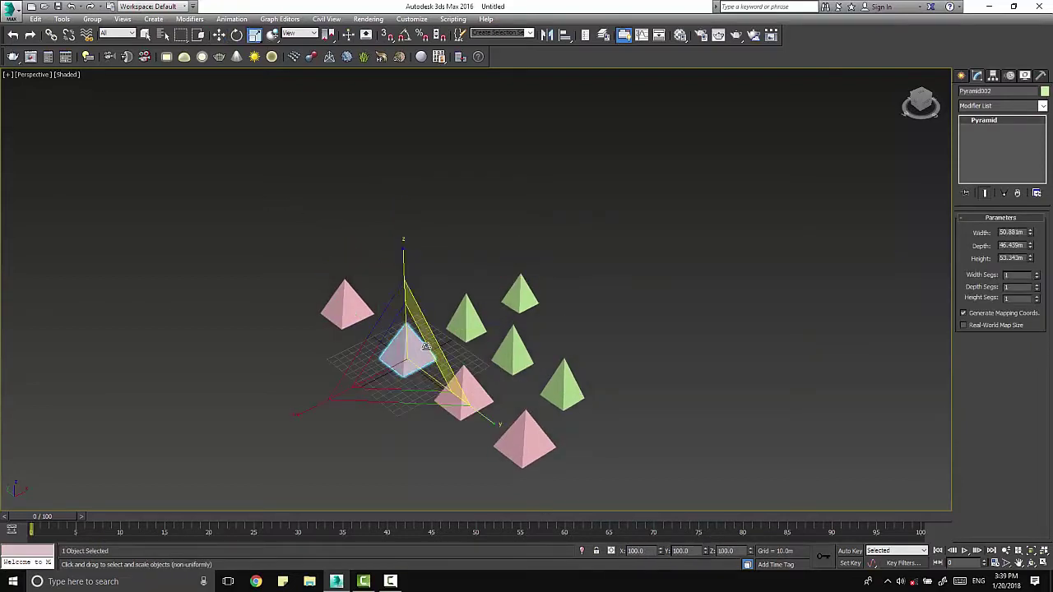
pyautogui.moveTo(426, 346); pyautogui.dragTo(436, 329)
pyautogui.keyDown('alt'); pyautogui.moveTo(444, 353); pyautogui.dragTo(469, 323, button='middle'); pyautogui.keyUp('alt')
# Box-select the green pyramids and delete them.
pyautogui.click(501, 301)
pyautogui.scroll(3, 500, 301)
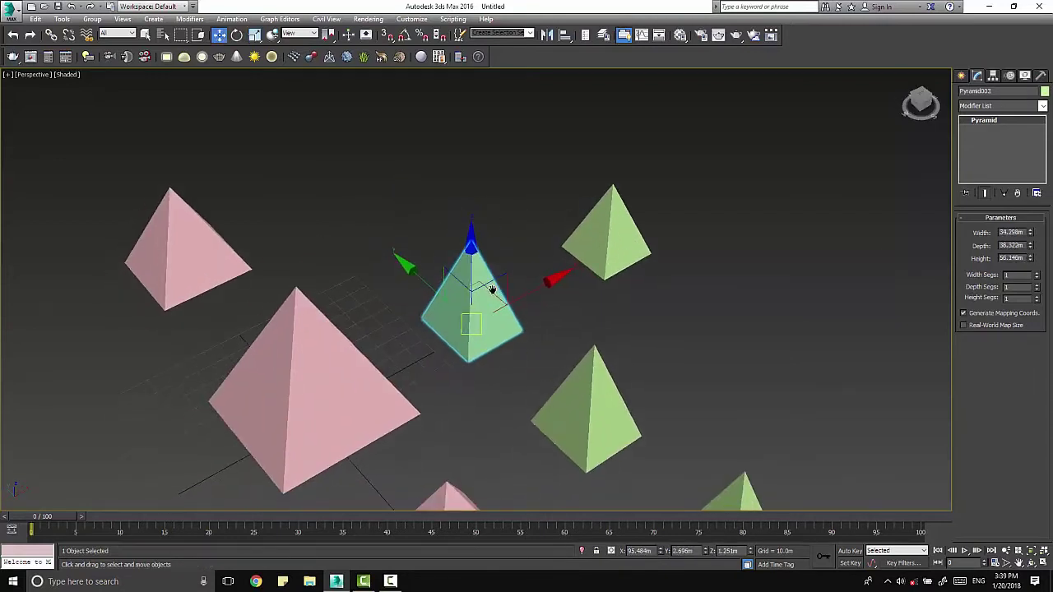
pyautogui.scroll(2, 502, 302)
pyautogui.moveTo(469, 326); pyautogui.dragTo(486, 292, button='middle')
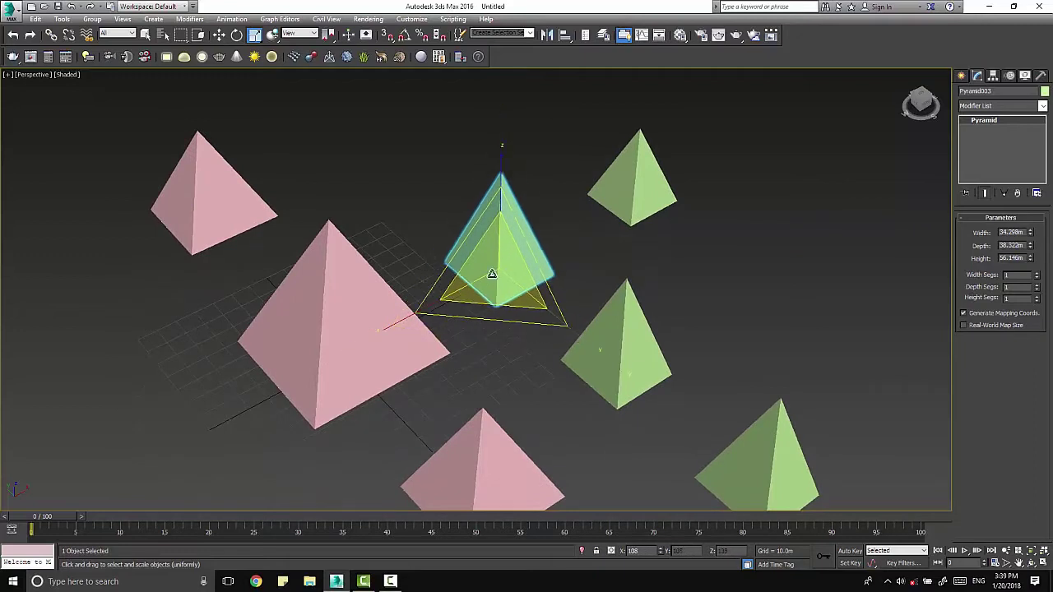
pyautogui.moveTo(499, 257); pyautogui.dragTo(499, 251)
pyautogui.scroll(-4, 500, 256)
pyautogui.moveTo(470, 168); pyautogui.dragTo(643, 410)
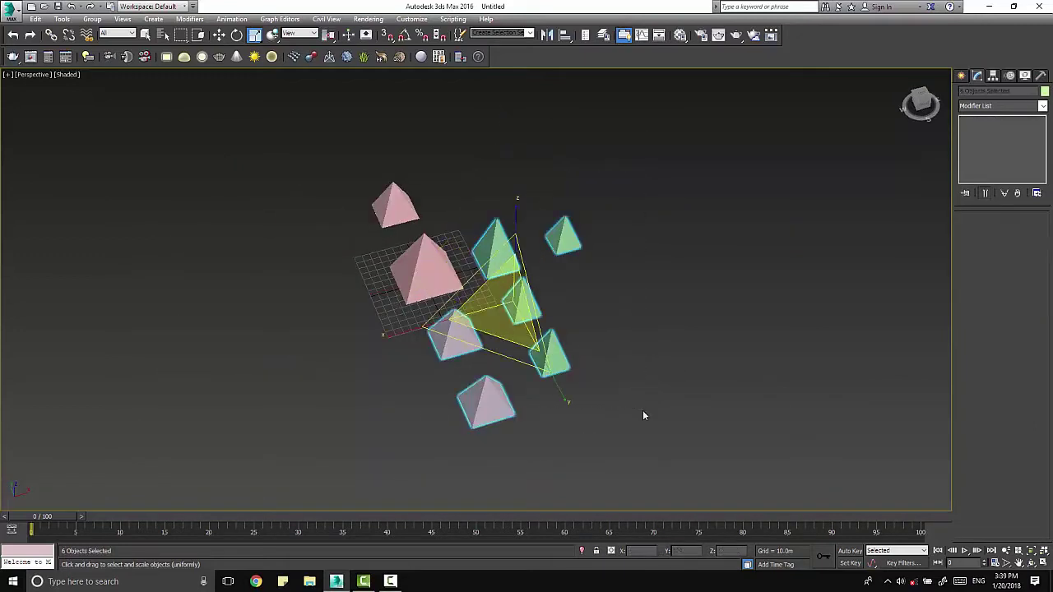
pyautogui.press('Delete')
# Box-select and delete the top pink pyramid.
pyautogui.moveTo(353, 165); pyautogui.dragTo(395, 203)
pyautogui.press('Delete')
pyautogui.scroll(5, 514, 348)
pyautogui.scroll(-2, 514, 349)
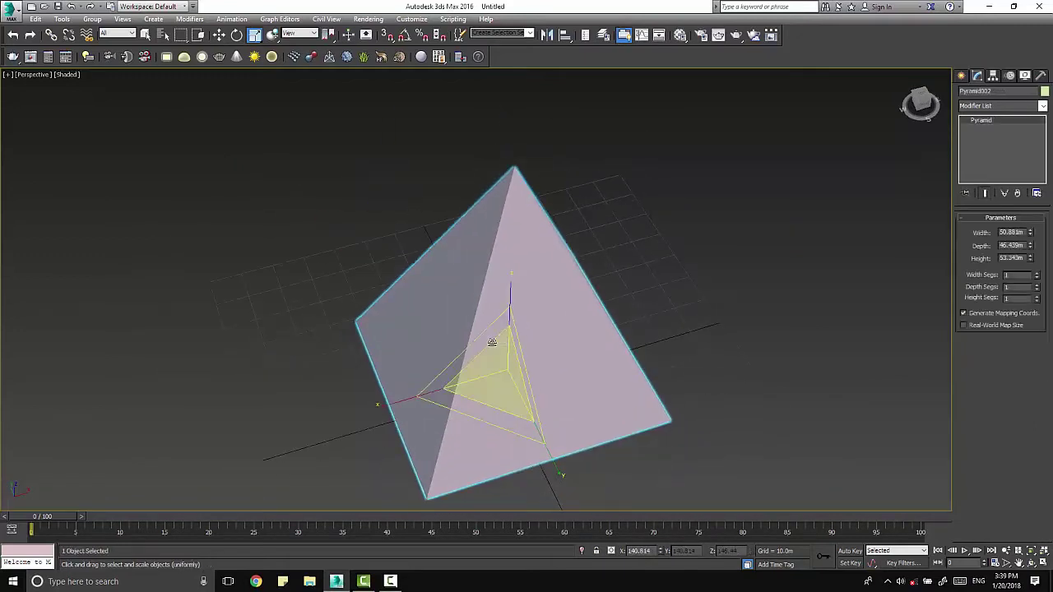
pyautogui.scroll(-3, 506, 352)
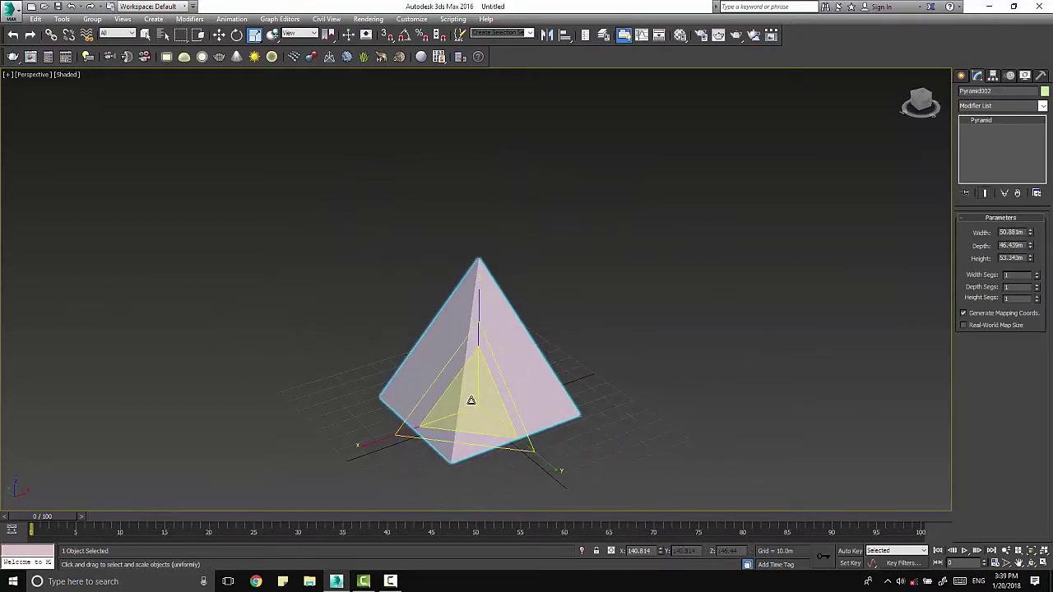
# Scale the remaining pyramid non-uniformly, stretching its height and widening its base.
pyautogui.moveTo(471, 401); pyautogui.dragTo(480, 320, button='middle')
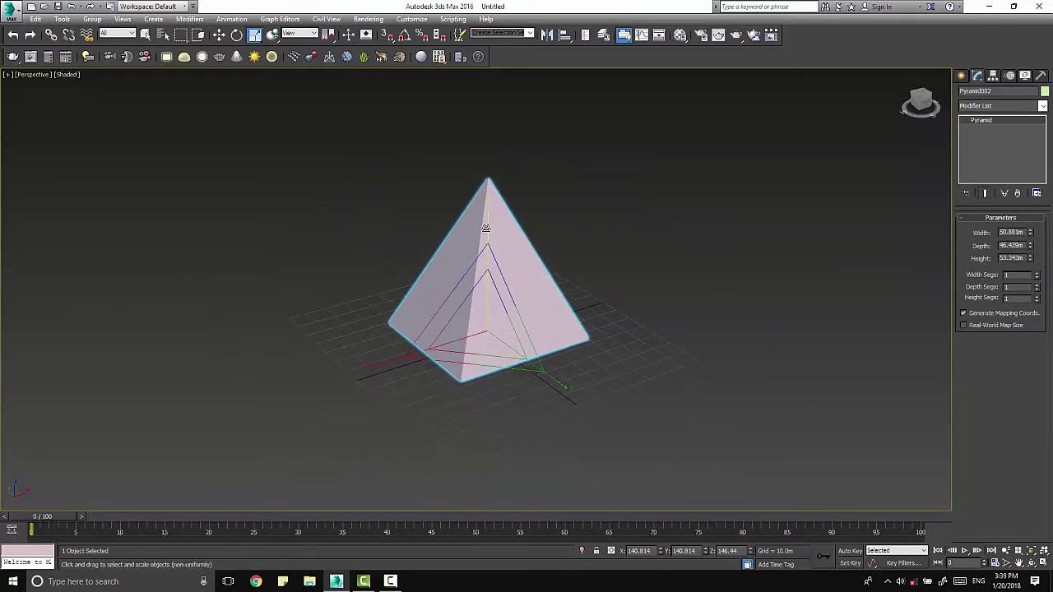
pyautogui.moveTo(494, 228); pyautogui.dragTo(498, 212)
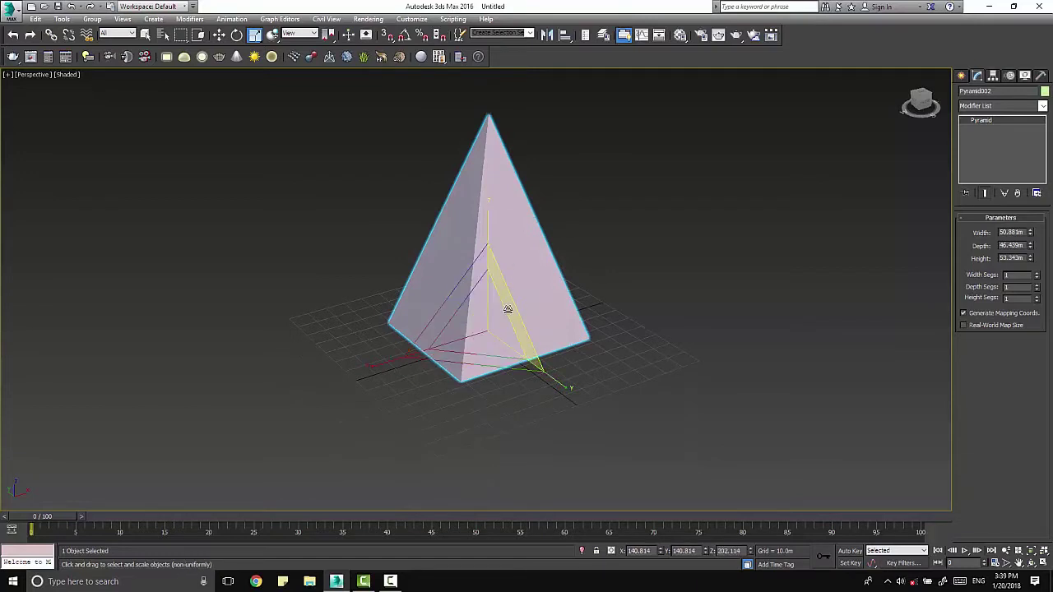
pyautogui.moveTo(518, 309)
pyautogui.mouseDown()
pyautogui.moveTo(525, 280)
pyautogui.moveTo(502, 312)
pyautogui.mouseUp()
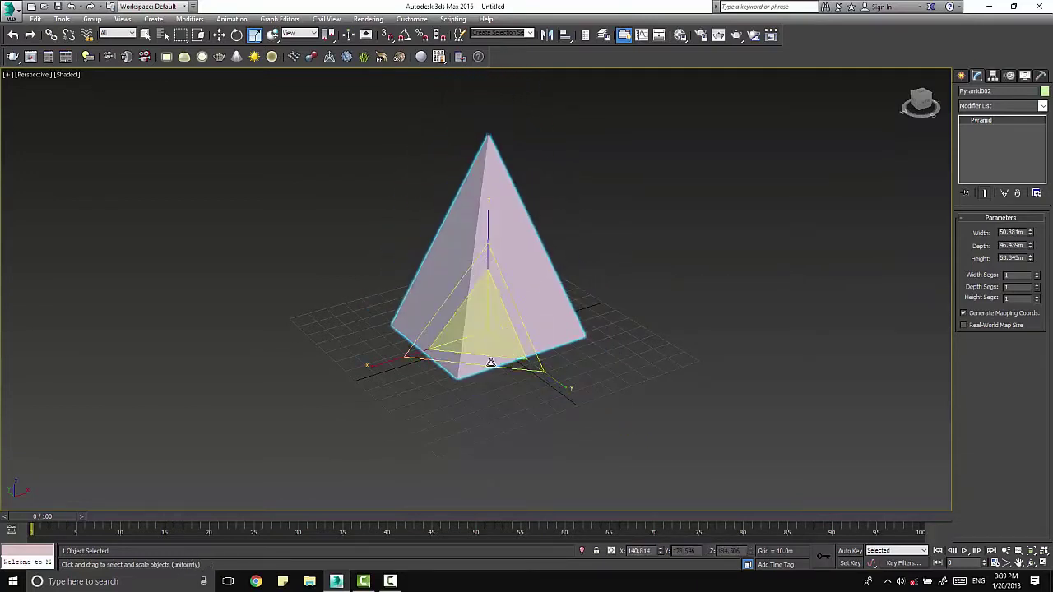
pyautogui.moveTo(476, 370)
pyautogui.mouseDown()
pyautogui.moveTo(499, 369)
pyautogui.moveTo(377, 380)
pyautogui.mouseUp()
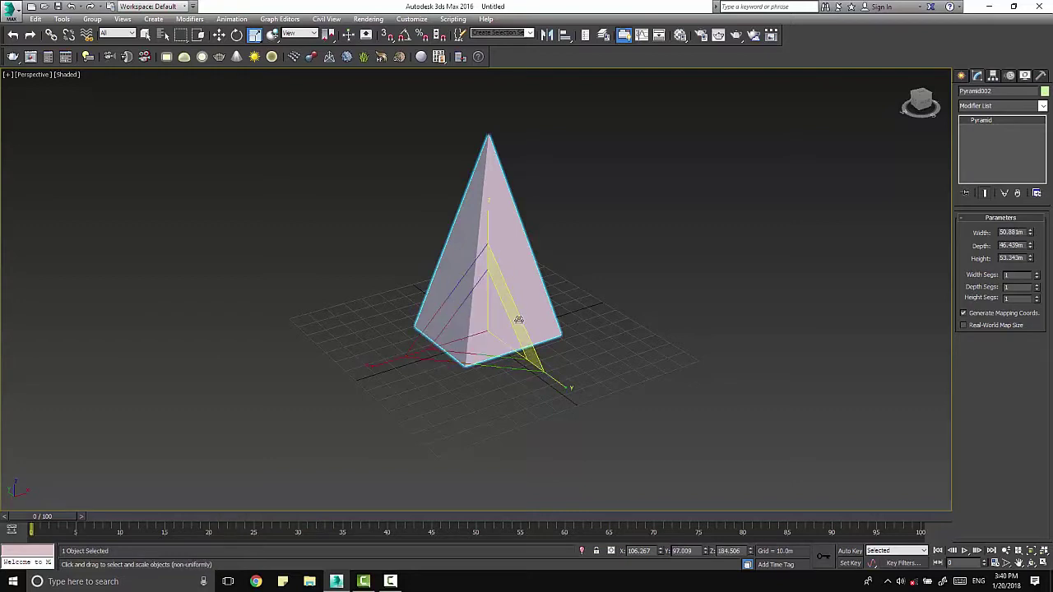
pyautogui.moveTo(511, 305); pyautogui.dragTo(492, 362)
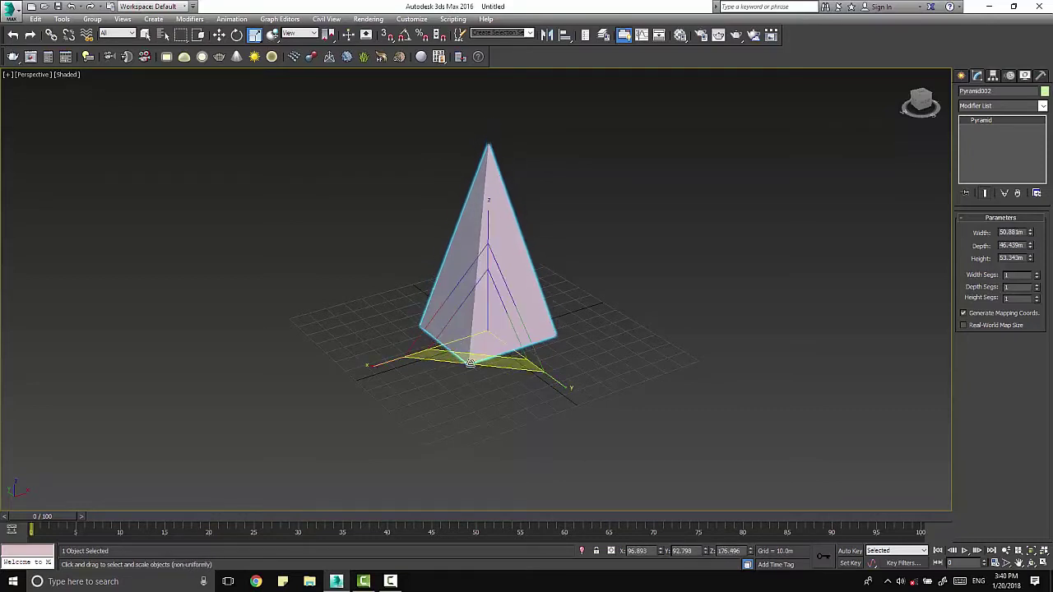
pyautogui.moveTo(471, 362)
pyautogui.mouseDown()
pyautogui.moveTo(469, 396)
pyautogui.moveTo(500, 381)
pyautogui.mouseUp()
pyautogui.moveTo(500, 381)
pyautogui.keyDown('alt'); pyautogui.mouseDown(button='middle')
pyautogui.moveTo(557, 361)
pyautogui.moveTo(477, 383)
pyautogui.mouseUp(button='middle'); pyautogui.keyUp('alt')
pyautogui.moveTo(255, 35); pyautogui.dragTo(255, 74)
pyautogui.moveTo(533, 371); pyautogui.dragTo(520, 395)
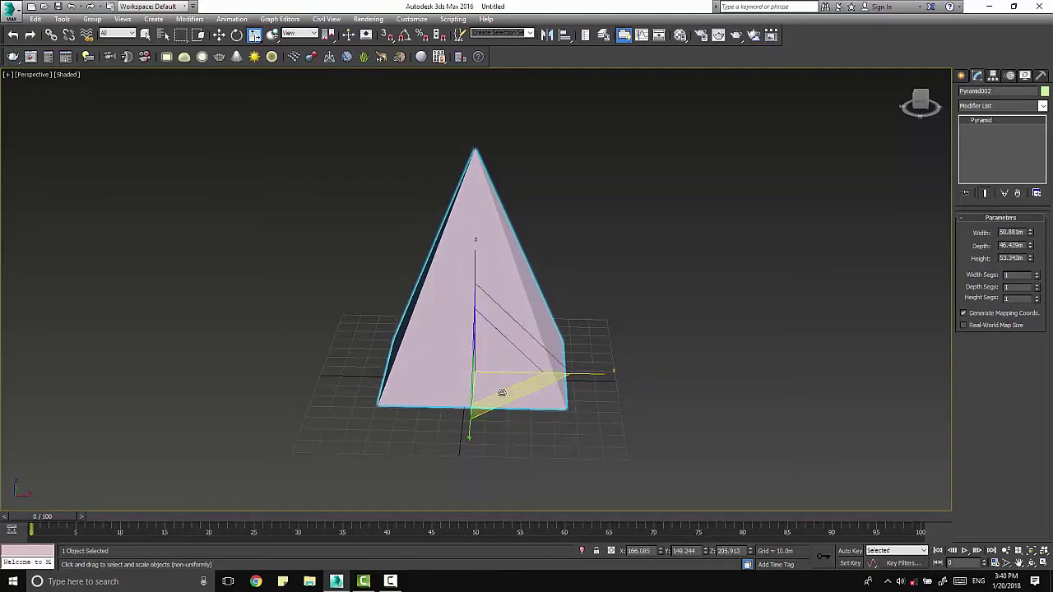
pyautogui.moveTo(521, 395)
pyautogui.mouseDown()
pyautogui.moveTo(503, 375)
pyautogui.moveTo(453, 384)
pyautogui.moveTo(453, 339)
pyautogui.mouseUp()
pyautogui.hotkey('ctrl', 'z')
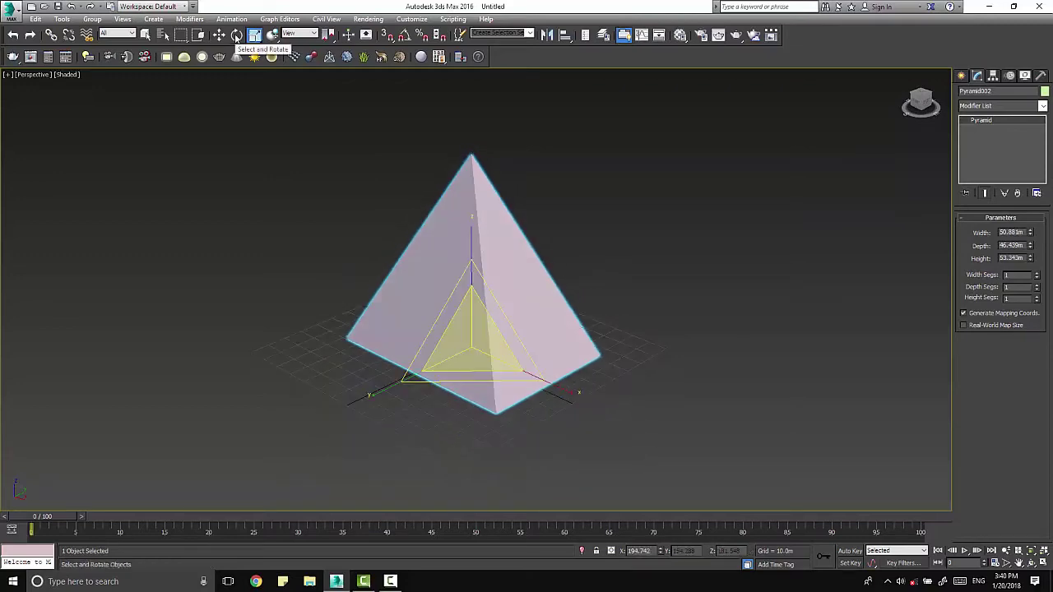
pyautogui.press('e')
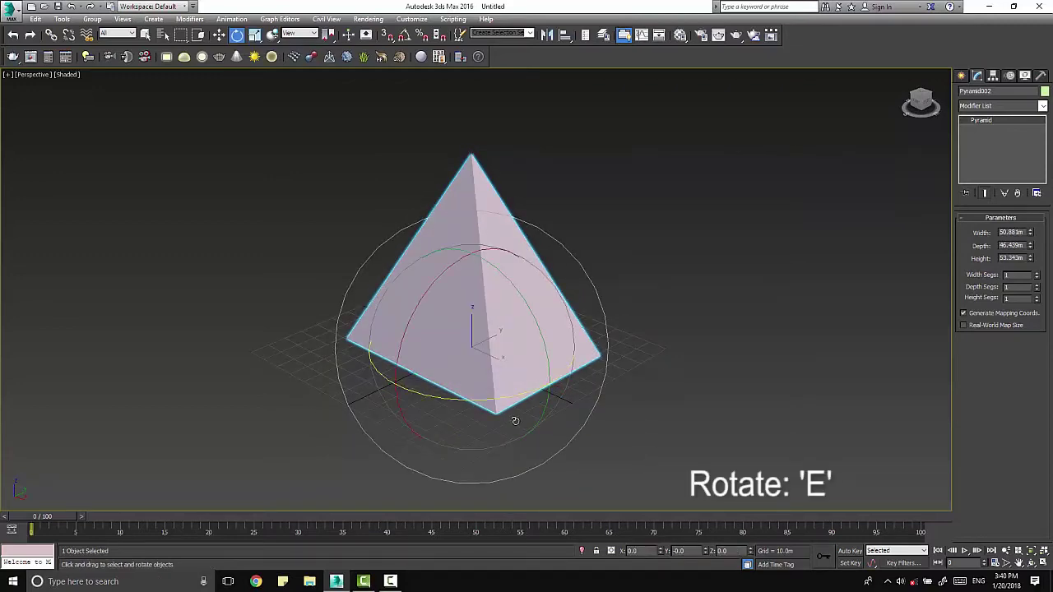
pyautogui.moveTo(515, 398)
pyautogui.mouseDown()
pyautogui.moveTo(322, 373)
pyautogui.moveTo(244, 337)
pyautogui.moveTo(628, 305)
pyautogui.moveTo(245, 371)
pyautogui.moveTo(615, 359)
pyautogui.moveTo(670, 343)
pyautogui.moveTo(536, 334)
pyautogui.moveTo(517, 357)
pyautogui.moveTo(722, 388)
pyautogui.mouseUp()
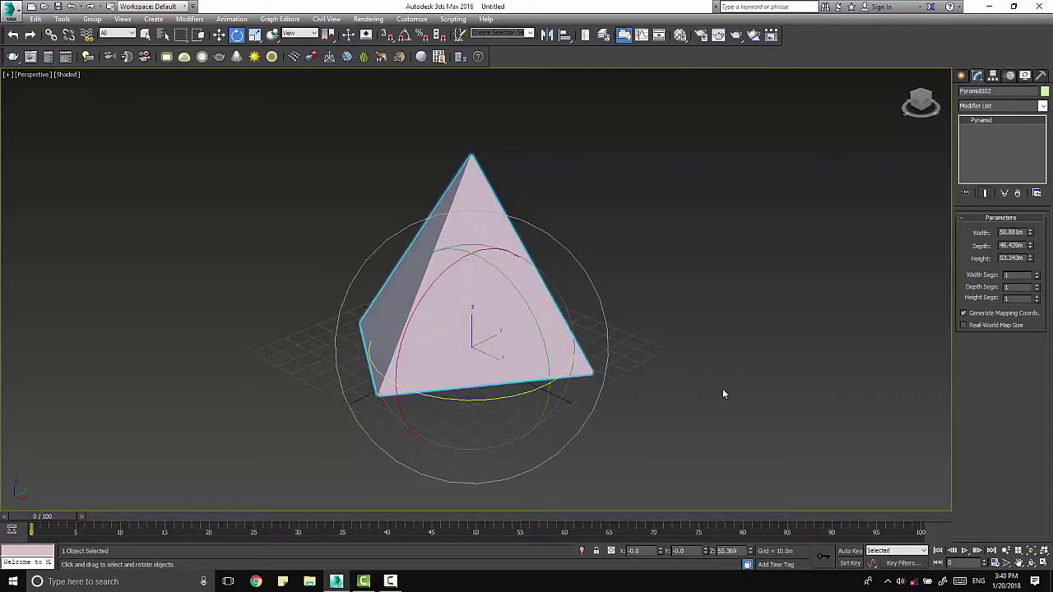
pyautogui.click(552, 401)
pyautogui.click(505, 322)
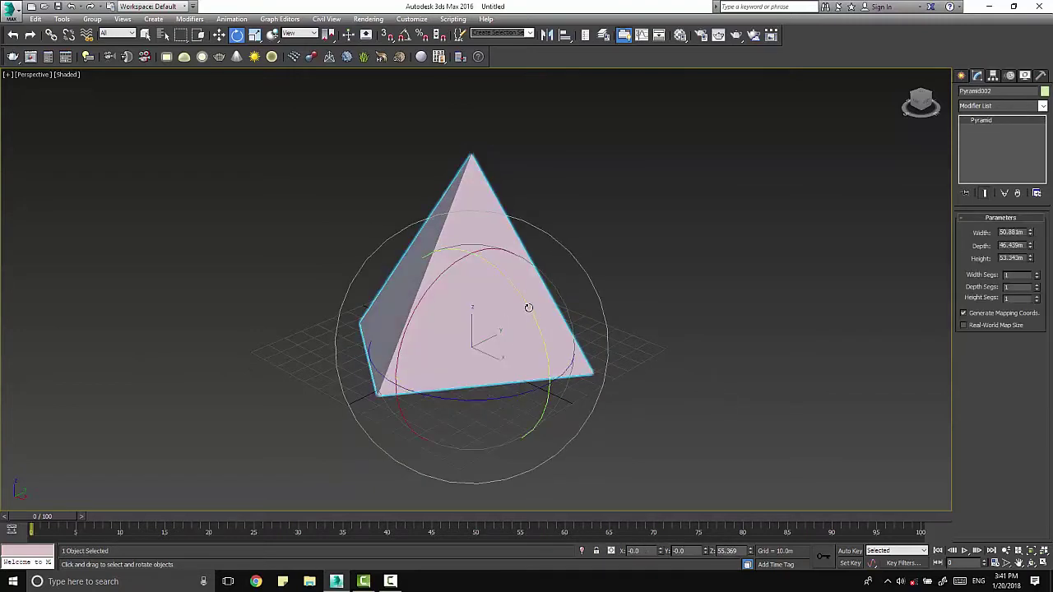
pyautogui.moveTo(528, 308); pyautogui.dragTo(521, 337)
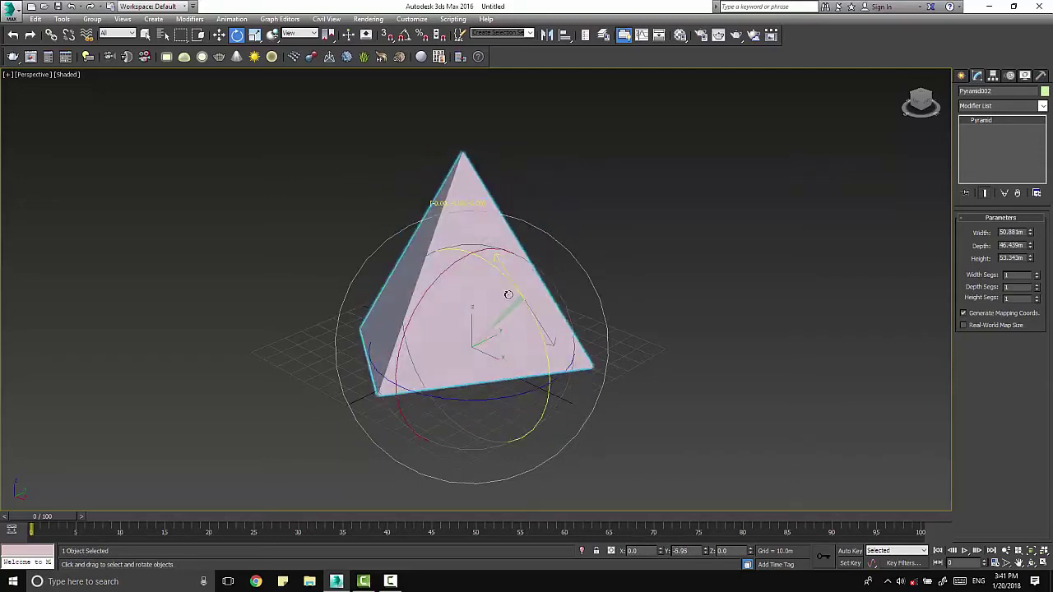
pyautogui.moveTo(522, 299); pyautogui.dragTo(522, 310)
pyautogui.moveTo(457, 262)
pyautogui.mouseDown()
pyautogui.moveTo(399, 310)
pyautogui.moveTo(466, 276)
pyautogui.moveTo(473, 386)
pyautogui.moveTo(561, 382)
pyautogui.mouseUp()
pyautogui.press('w')
pyautogui.hotkey('ctrl', 'z')
# Deselect the pyramid and show the Standard Primitives list.
pyautogui.click(673, 300)
pyautogui.scroll(-5, 559, 364)
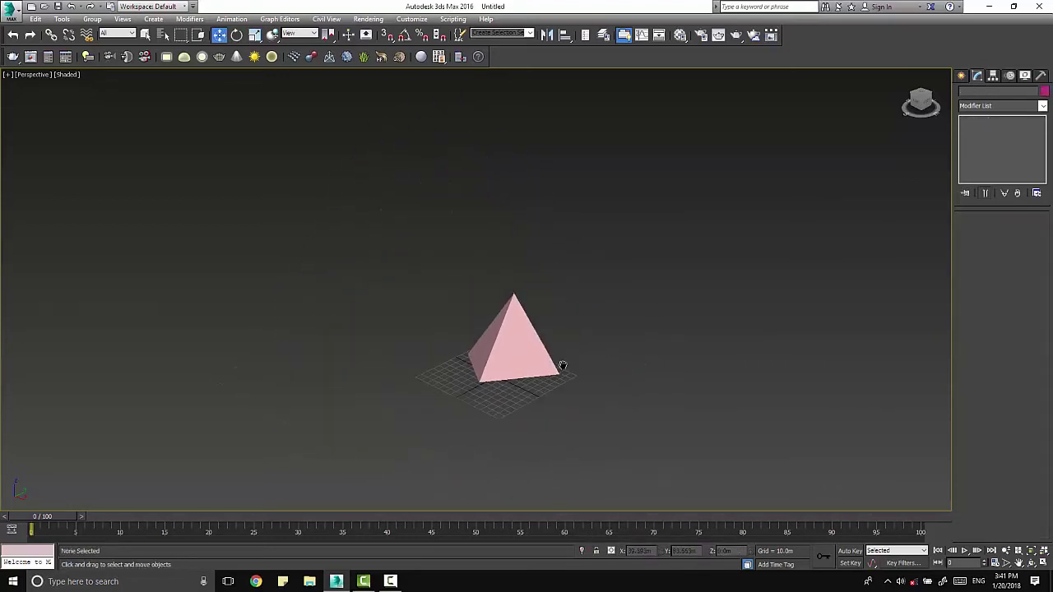
pyautogui.scroll(2, 562, 362)
pyautogui.click(962, 76)
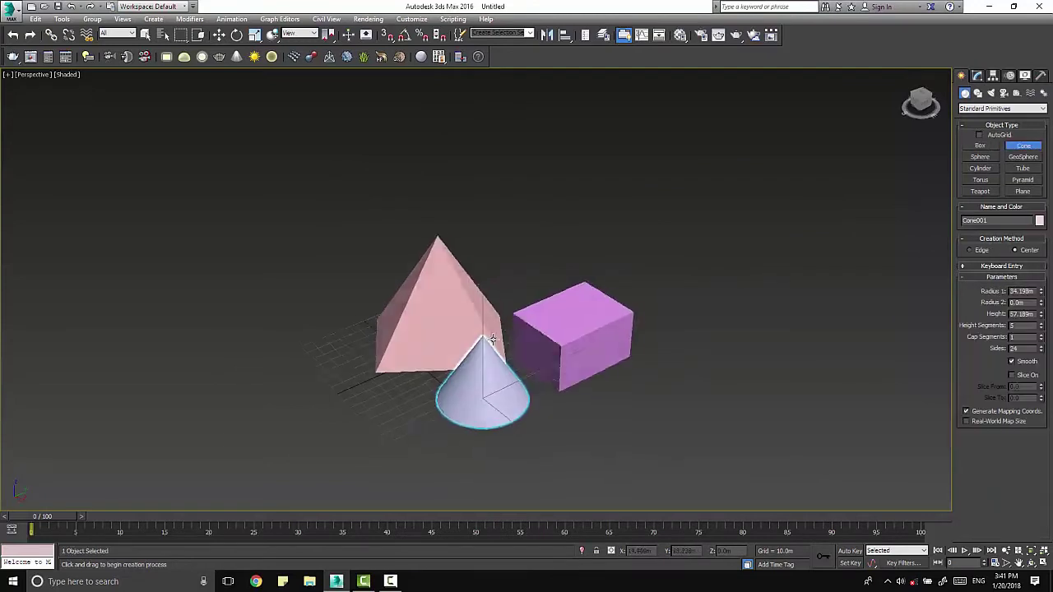
# Click-select the pyramid, cone and box in turn.
pyautogui.click(437, 271)
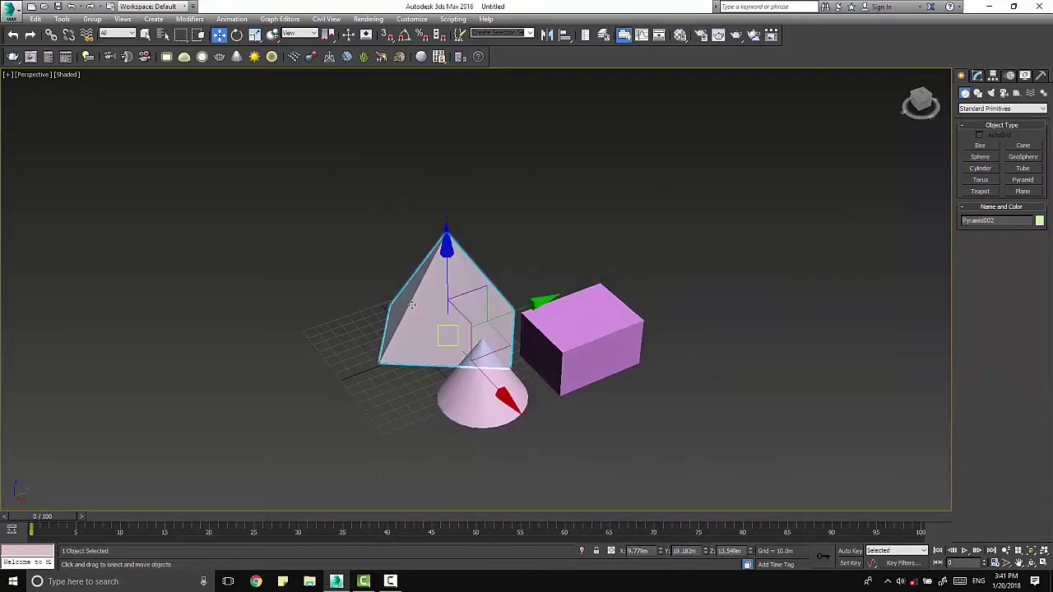
pyautogui.click(481, 407)
pyautogui.keyDown('ctrl'); pyautogui.click(588, 337); pyautogui.keyUp('ctrl')
pyautogui.click(571, 451)
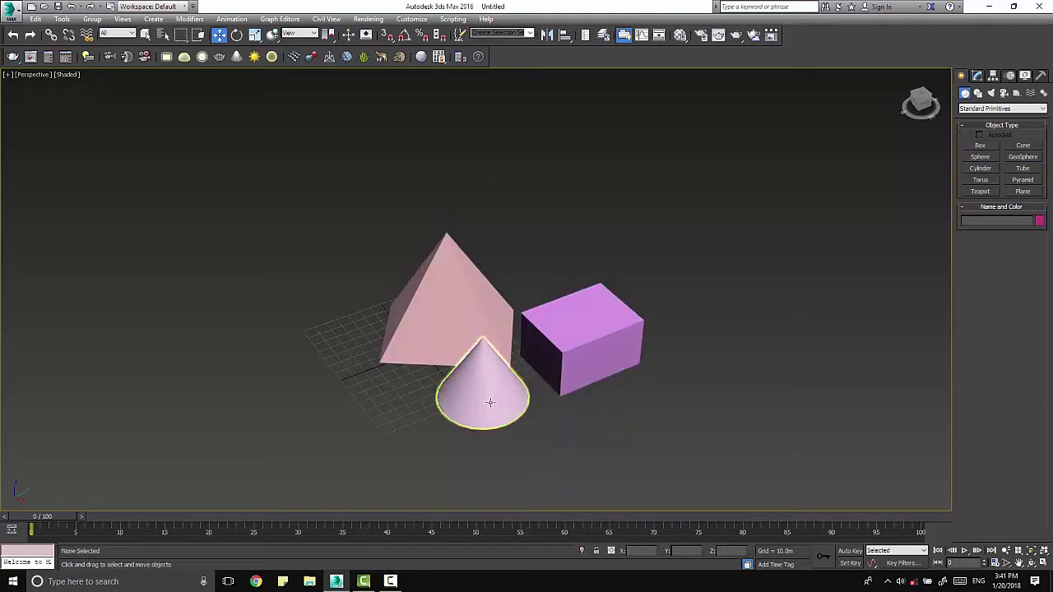
pyautogui.click(489, 400)
pyautogui.click(592, 335)
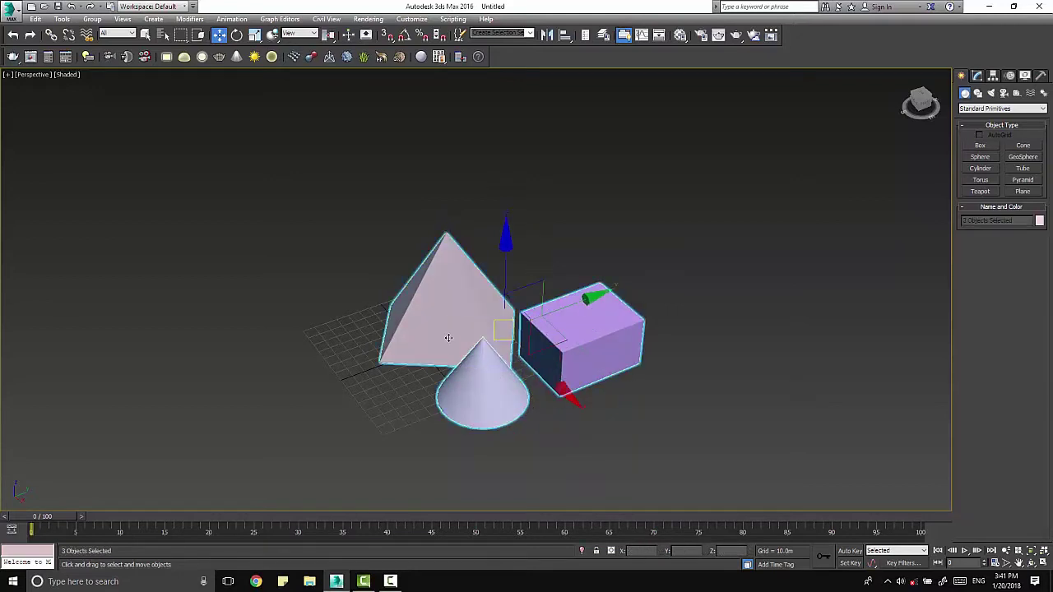
# Rectangle-select the pyramid and cone together, then rectangle-select only the pyramid.
pyautogui.moveTo(305, 374); pyautogui.dragTo(315, 357, button='middle')
pyautogui.click(315, 357)
pyautogui.moveTo(529, 458); pyautogui.dragTo(528, 454)
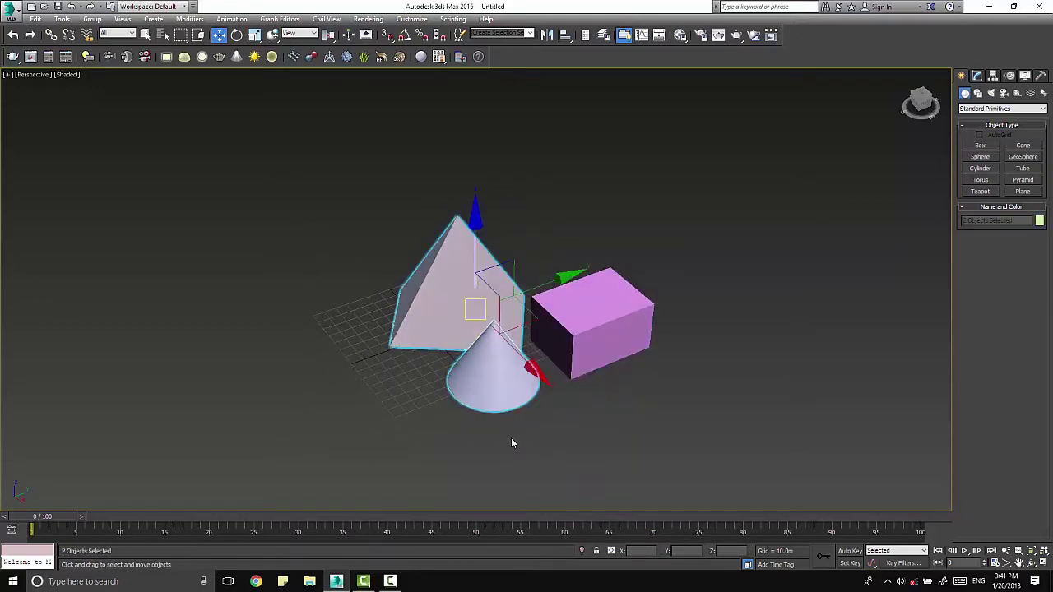
pyautogui.click(511, 438)
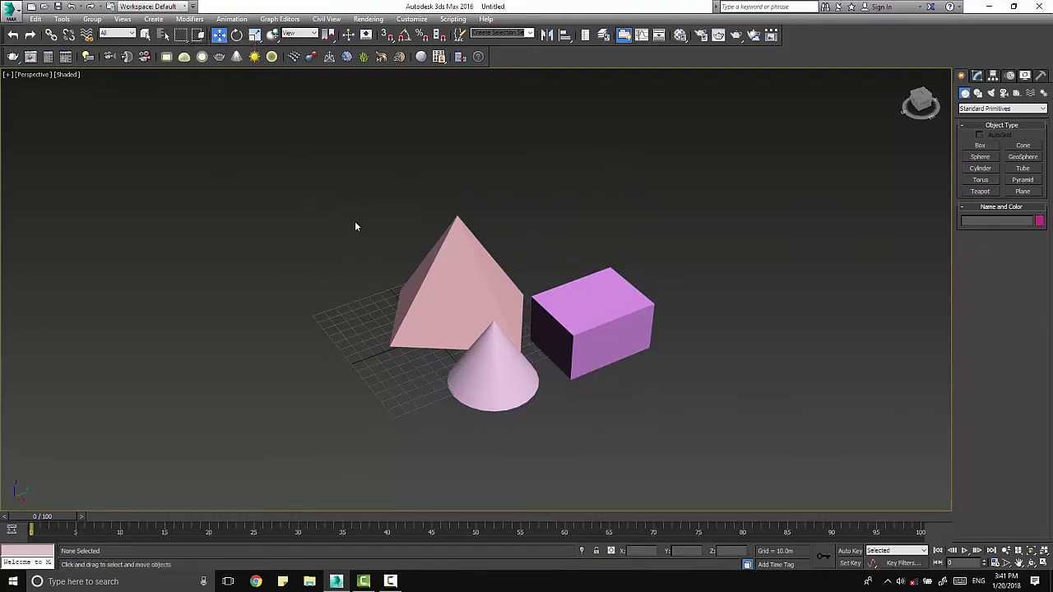
pyautogui.moveTo(402, 199); pyautogui.dragTo(370, 349)
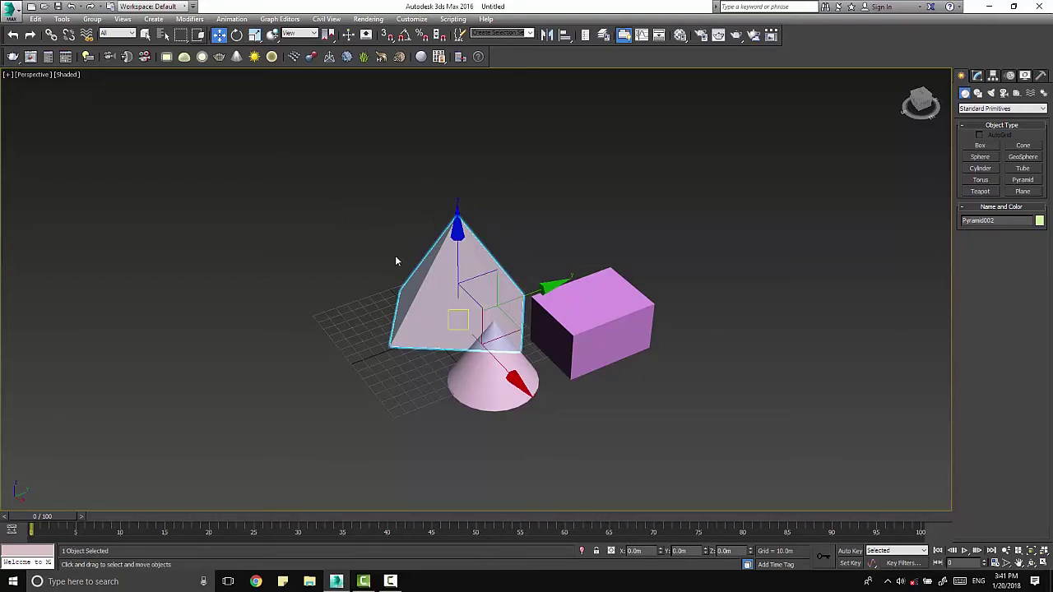
# Sweep crossing selections over the objects, catching the pyramid and box by touch.
pyautogui.keyDown('ctrl'); pyautogui.click(444, 380); pyautogui.keyUp('ctrl')
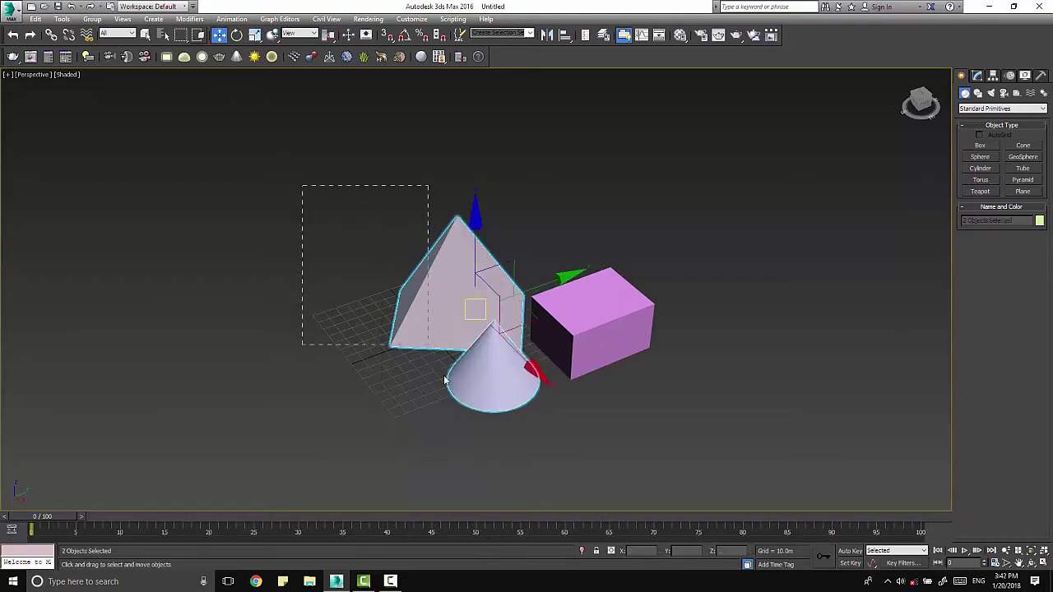
pyautogui.moveTo(451, 466); pyautogui.dragTo(492, 433)
pyautogui.moveTo(659, 429); pyautogui.dragTo(506, 459)
pyautogui.moveTo(277, 195)
pyautogui.mouseDown()
pyautogui.moveTo(452, 437)
pyautogui.moveTo(484, 452)
pyautogui.mouseUp()
pyautogui.moveTo(472, 286)
pyautogui.mouseDown()
pyautogui.moveTo(599, 293)
pyautogui.moveTo(607, 308)
pyautogui.mouseUp()
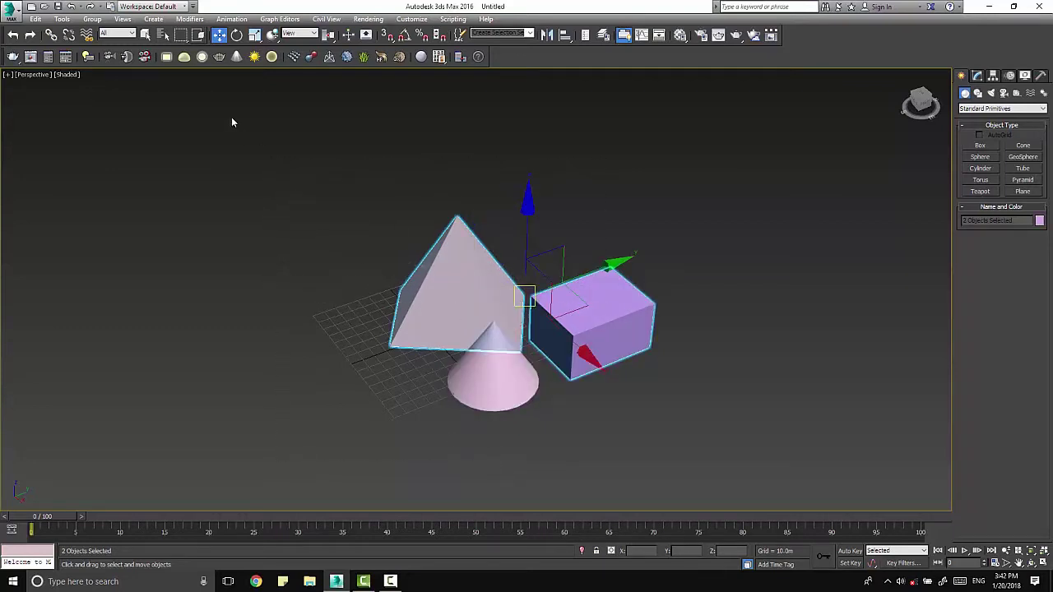
# Switch to Window selection, enclose only the pyramid, then return to Crossing mode.
pyautogui.click(197, 38)
pyautogui.click(237, 165)
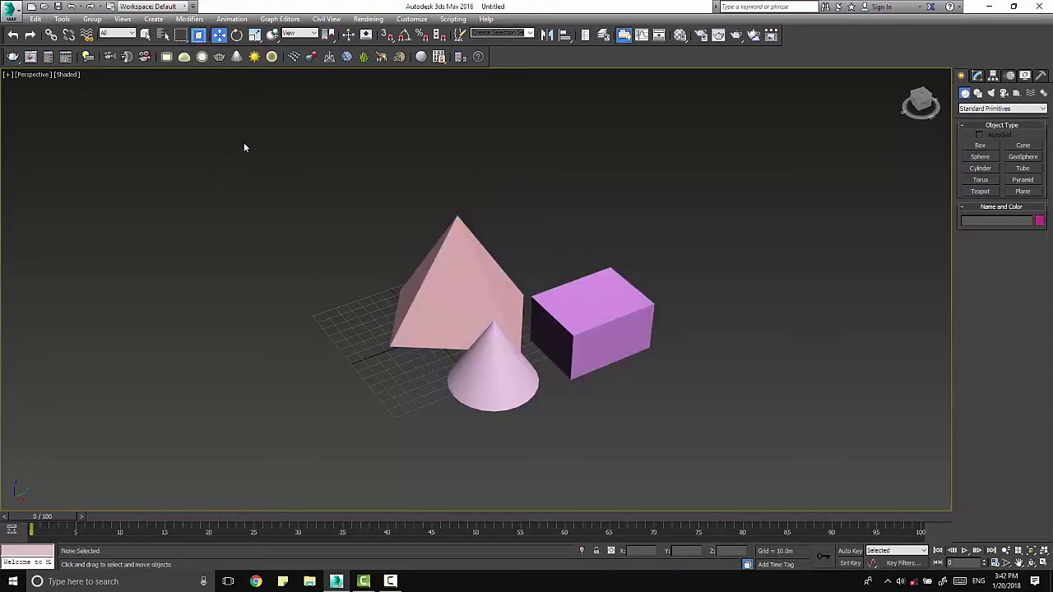
pyautogui.moveTo(535, 381); pyautogui.dragTo(601, 392)
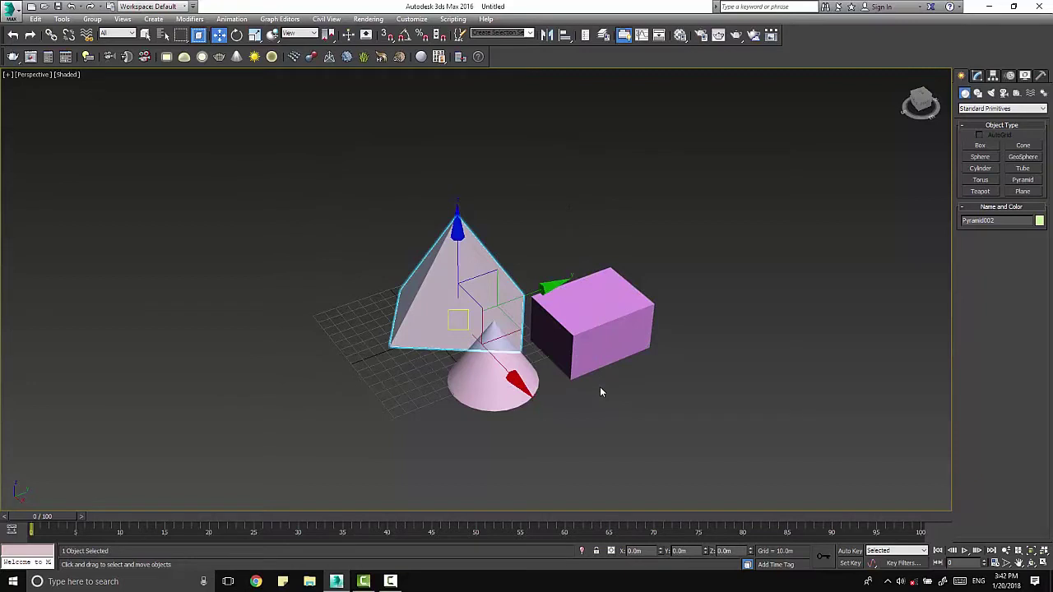
pyautogui.click(600, 392)
# Select the box, nudging it slightly, then the pyramid and finally the cone.
pyautogui.click(452, 280)
pyautogui.moveTo(461, 271); pyautogui.dragTo(461, 298, button='middle')
pyautogui.click(592, 329)
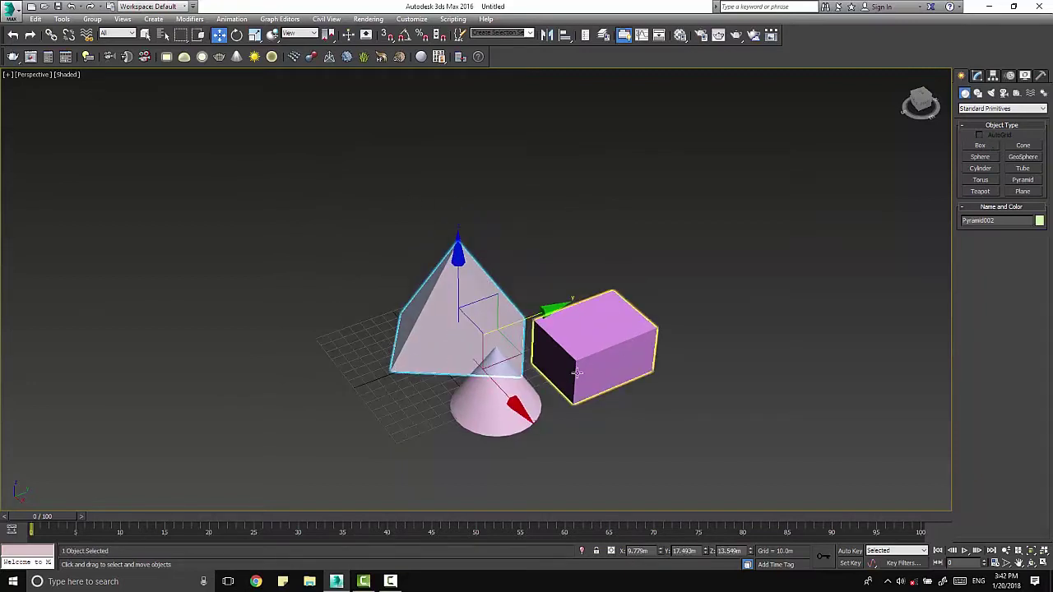
pyautogui.click(489, 342)
pyautogui.click(496, 399)
# Draw a multi-point Line spline with a curved bend.
pyautogui.click(978, 94)
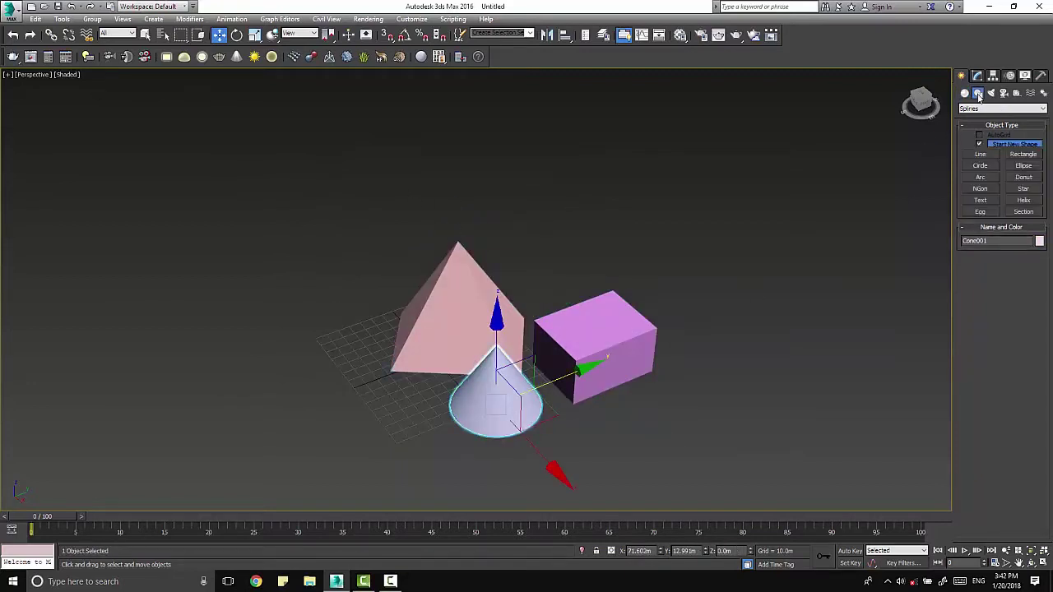
pyautogui.click(986, 154)
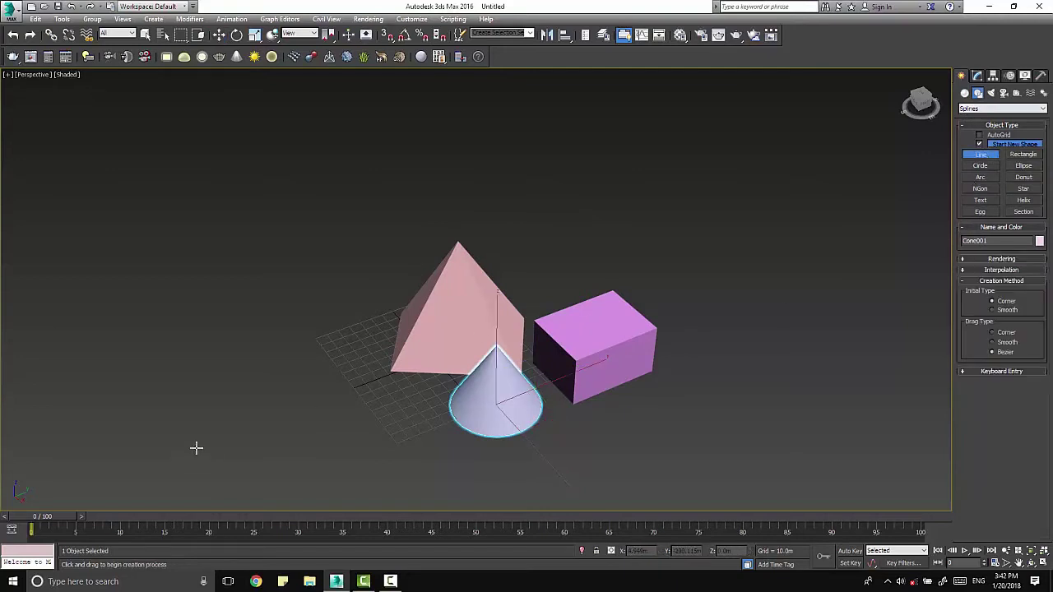
pyautogui.click(308, 358)
pyautogui.moveTo(364, 403); pyautogui.dragTo(175, 402)
pyautogui.click(194, 458)
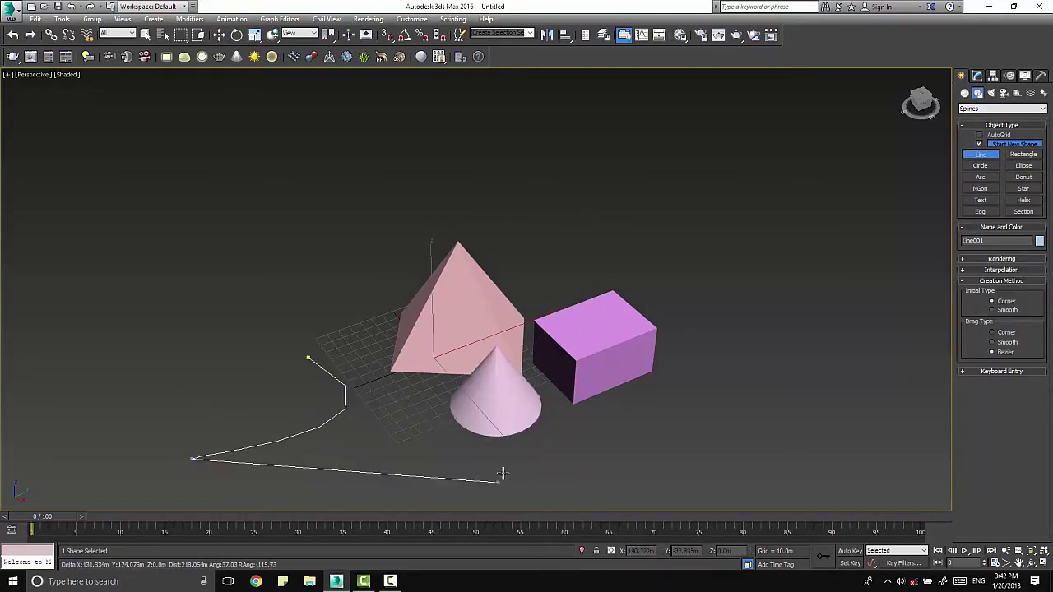
pyautogui.click(463, 451)
pyautogui.click(348, 310)
pyautogui.click(404, 293)
pyautogui.rightClick(405, 293)
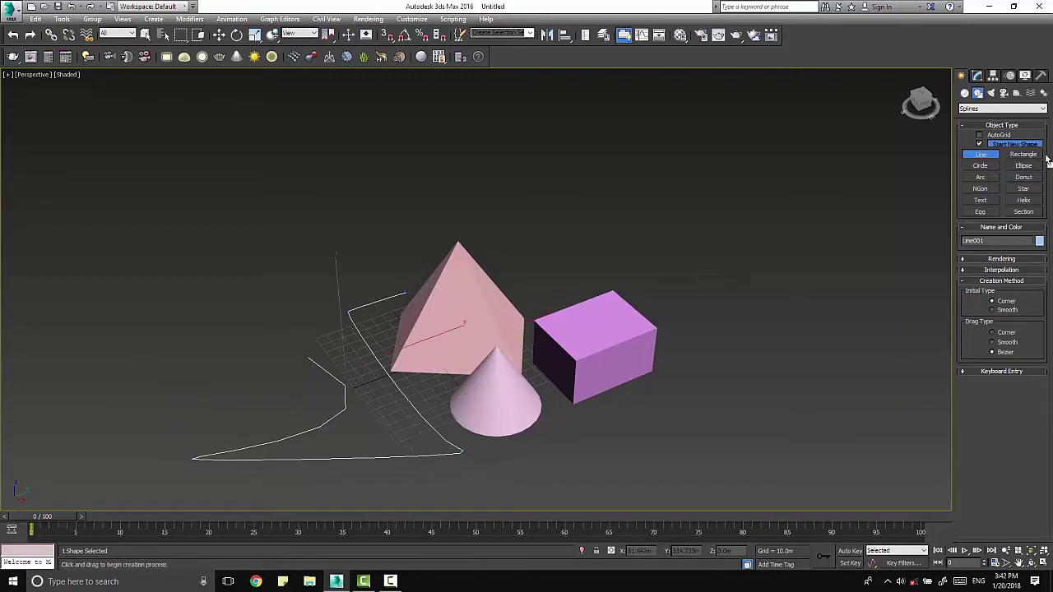
# Draw an ellipse and a six-point star to the left of the pyramid.
pyautogui.click(1024, 165)
pyautogui.moveTo(251, 354)
pyautogui.mouseDown()
pyautogui.moveTo(400, 382)
pyautogui.moveTo(395, 395)
pyautogui.mouseUp()
pyautogui.click(1023, 188)
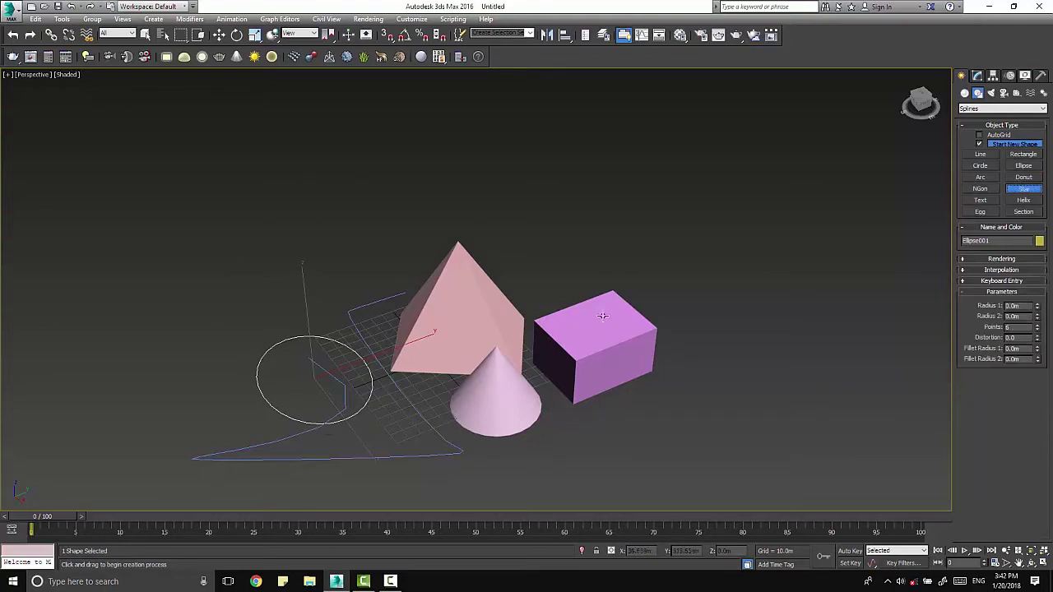
pyautogui.moveTo(317, 259)
pyautogui.mouseDown()
pyautogui.moveTo(354, 325)
pyautogui.moveTo(343, 301)
pyautogui.mouseUp()
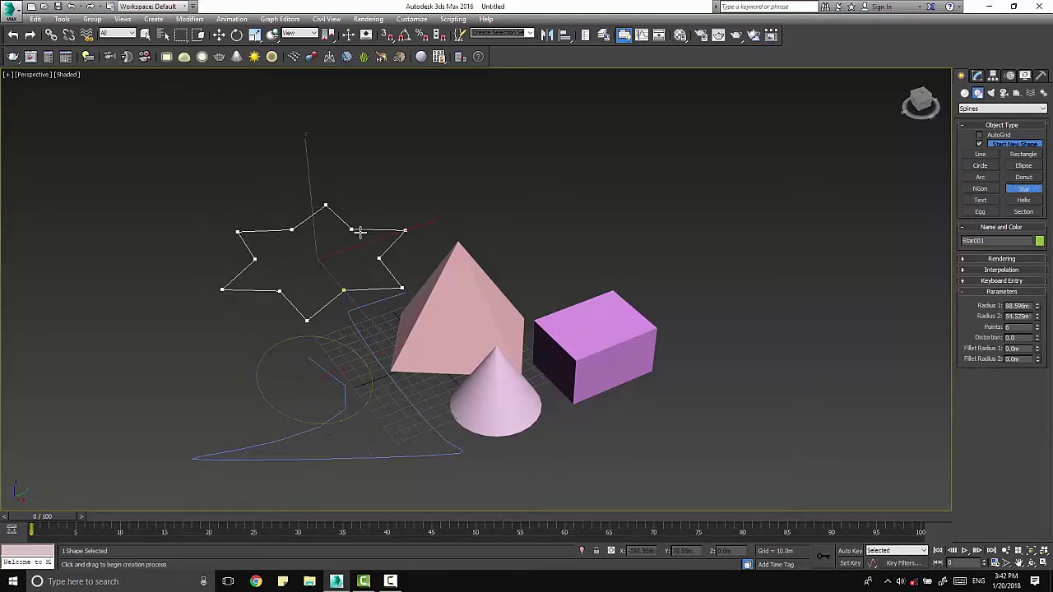
pyautogui.click(338, 288)
# Move the star to the right with the Move tool.
pyautogui.press('w')
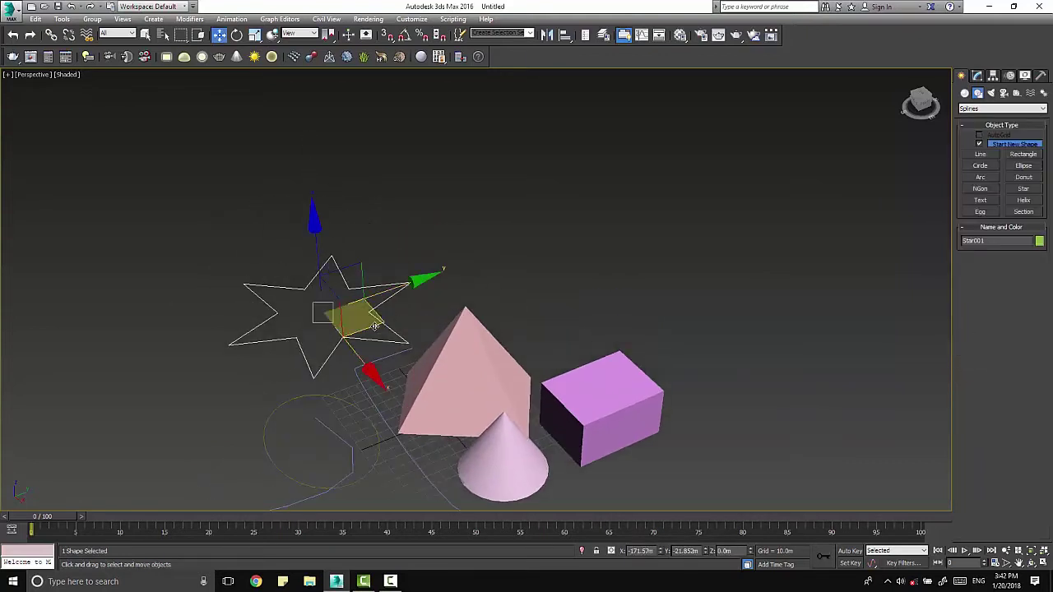
pyautogui.moveTo(348, 272); pyautogui.dragTo(420, 252, button='middle')
pyautogui.moveTo(421, 251)
pyautogui.mouseDown()
pyautogui.moveTo(435, 290)
pyautogui.moveTo(457, 252)
pyautogui.mouseUp()
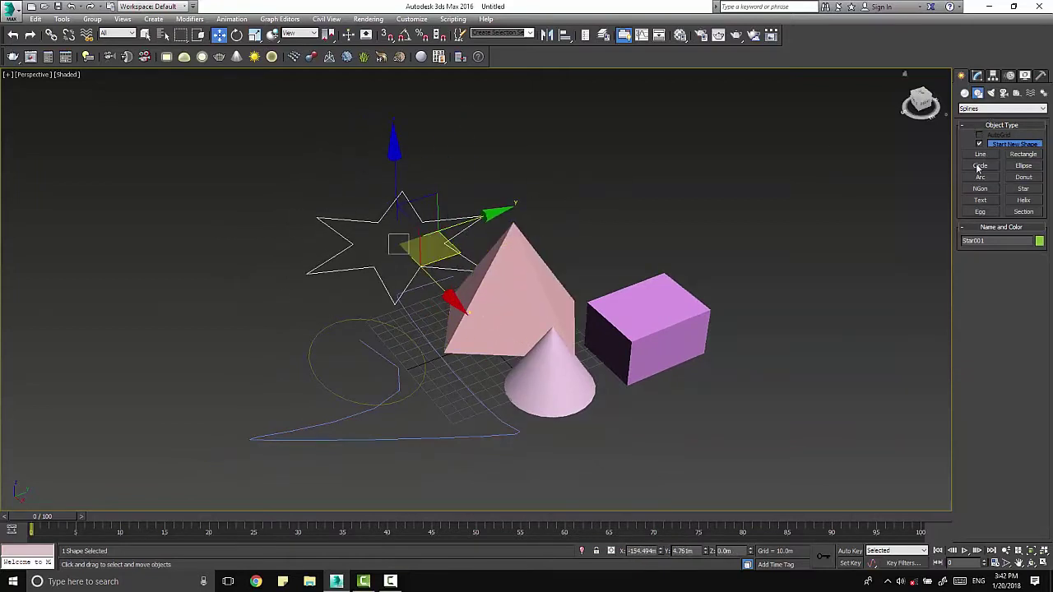
# Create a Standard Omni light above the box.
pyautogui.click(991, 93)
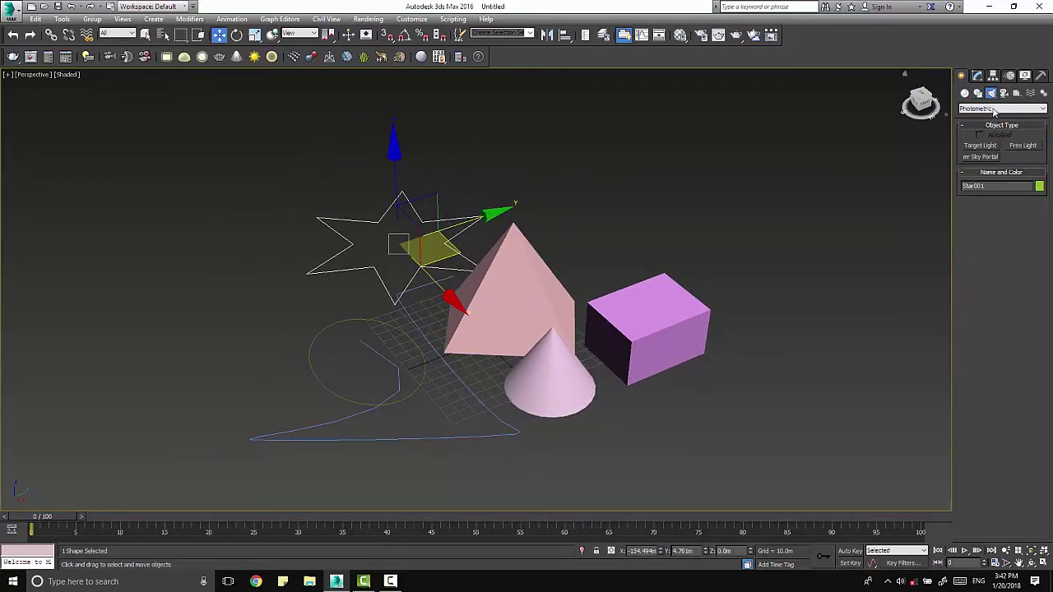
pyautogui.click(993, 110)
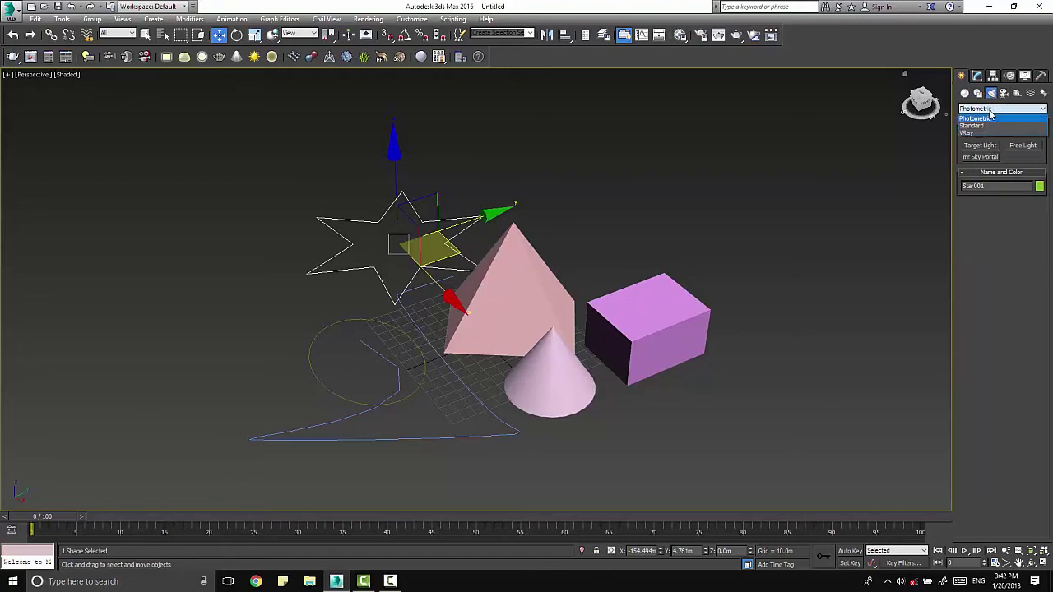
pyautogui.click(978, 126)
pyautogui.click(980, 168)
pyautogui.click(587, 249)
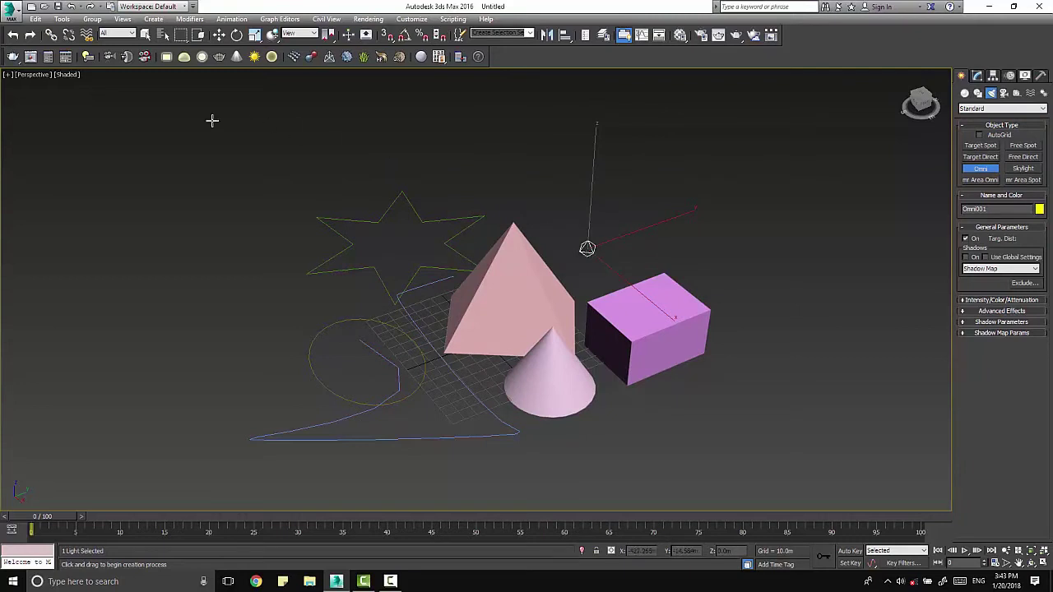
# Preview the viewport in Realistic shading and move the omni light down and left.
pyautogui.click(69, 75)
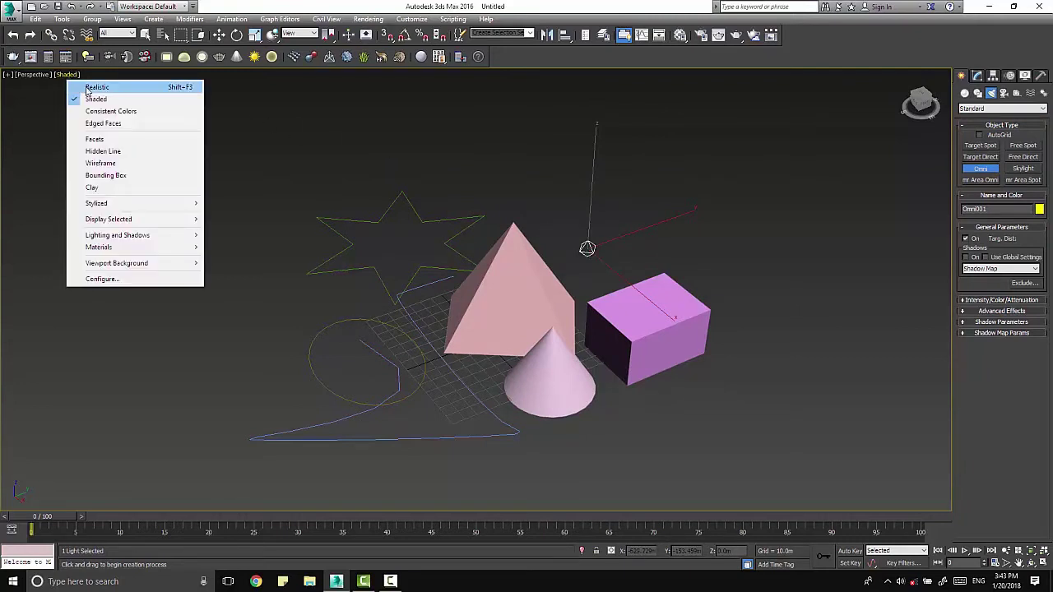
pyautogui.click(83, 86)
pyautogui.press('w')
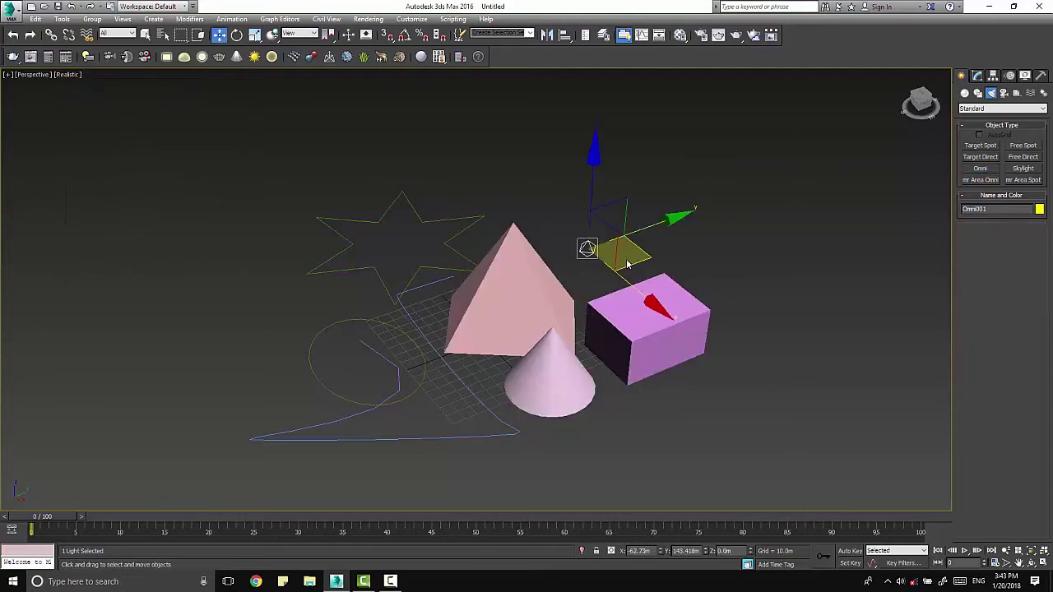
pyautogui.click(67, 75)
pyautogui.click(114, 92)
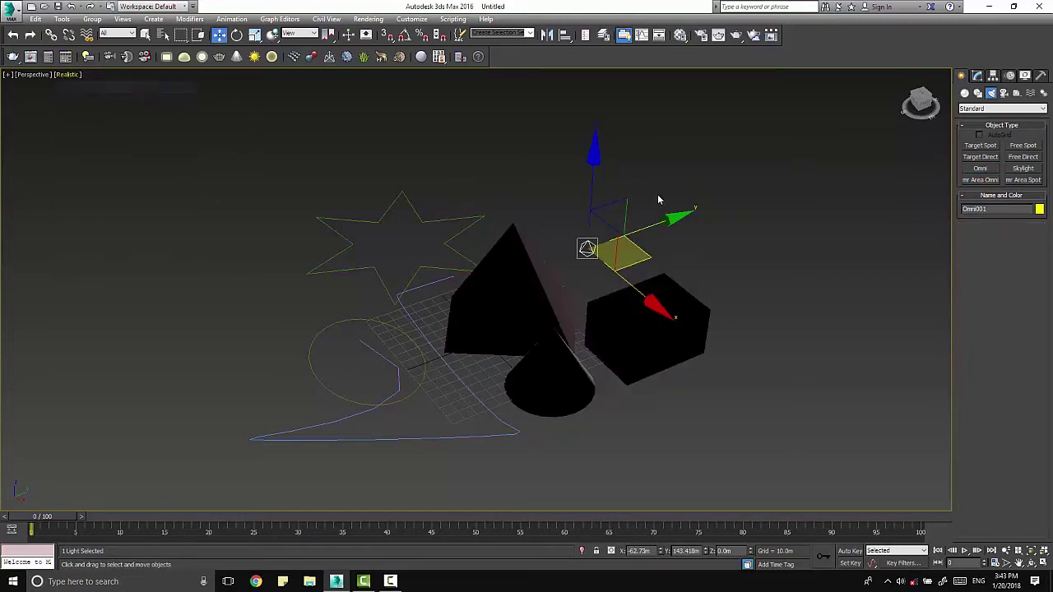
pyautogui.moveTo(641, 255)
pyautogui.mouseDown()
pyautogui.moveTo(573, 352)
pyautogui.moveTo(482, 406)
pyautogui.moveTo(548, 451)
pyautogui.moveTo(757, 354)
pyautogui.moveTo(435, 195)
pyautogui.mouseUp()
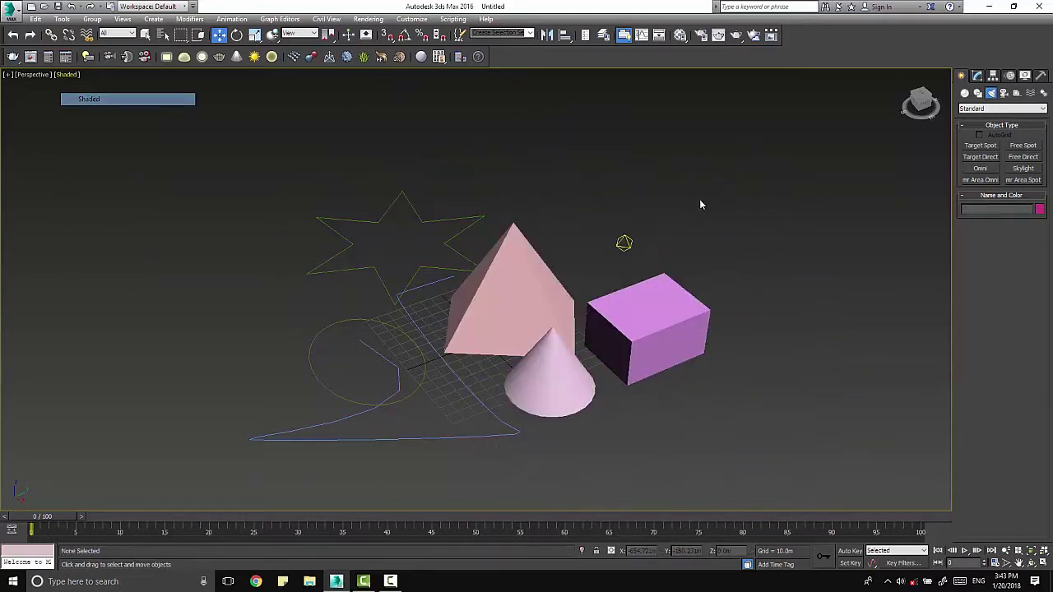
# Move the omni light down beside the pyramid and preview the lighting in Realistic mode.
pyautogui.moveTo(619, 252); pyautogui.dragTo(464, 371)
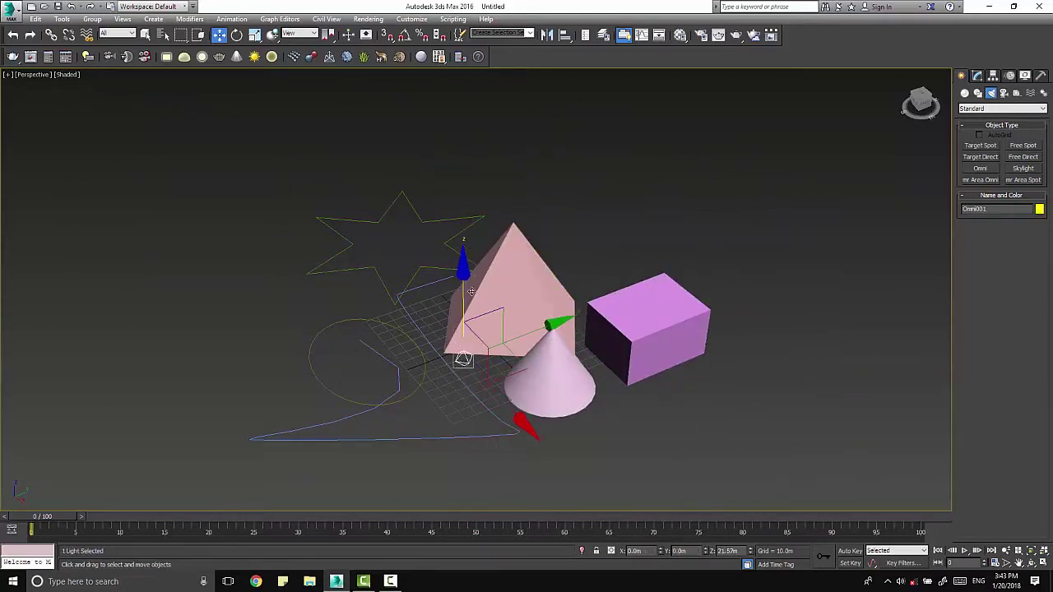
pyautogui.moveTo(473, 263); pyautogui.dragTo(475, 265)
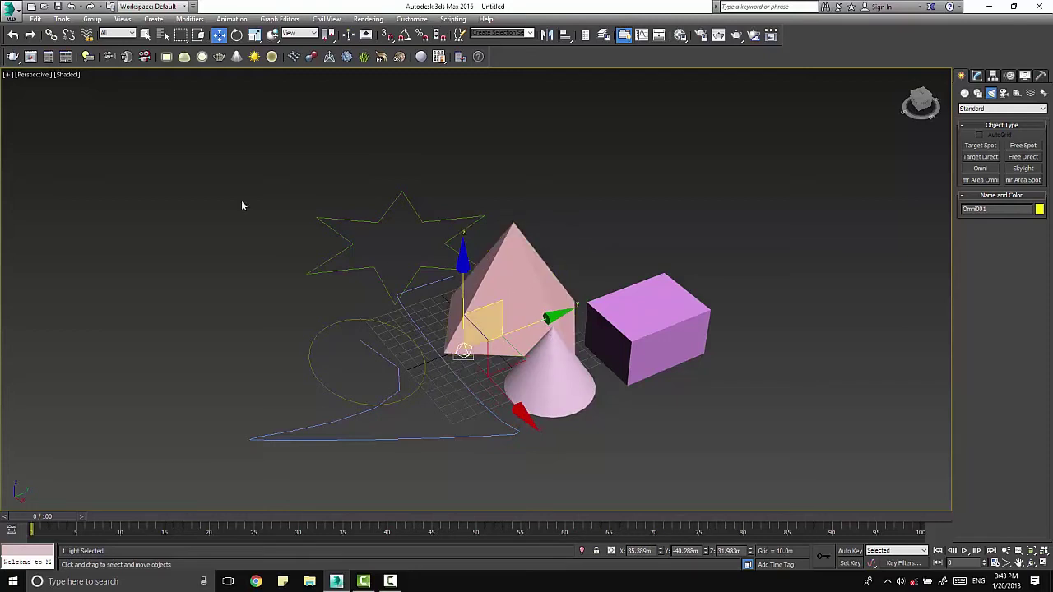
pyautogui.click(65, 74)
pyautogui.click(96, 86)
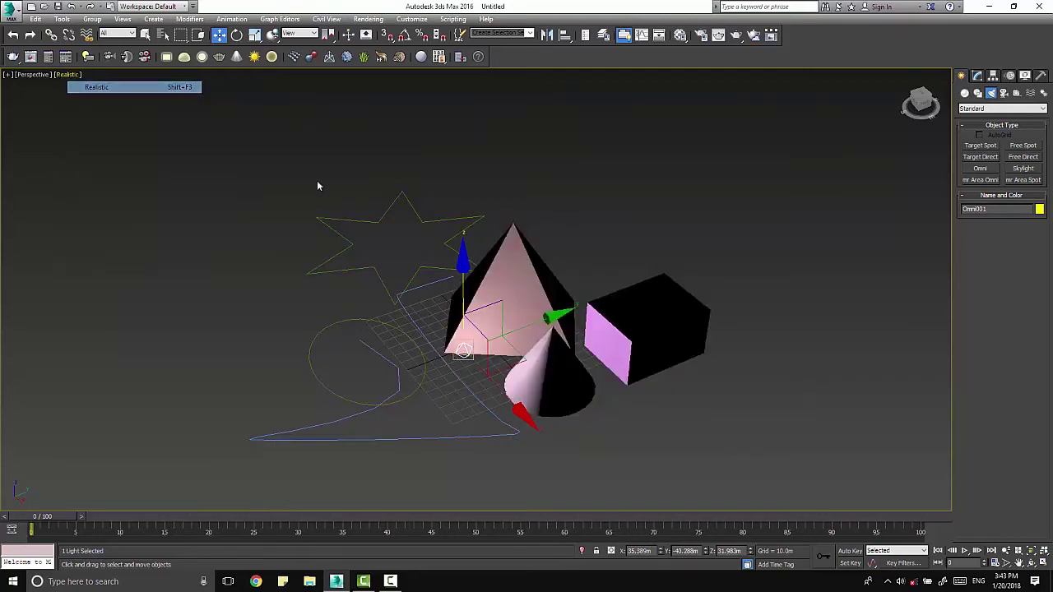
pyautogui.moveTo(463, 350); pyautogui.dragTo(455, 355)
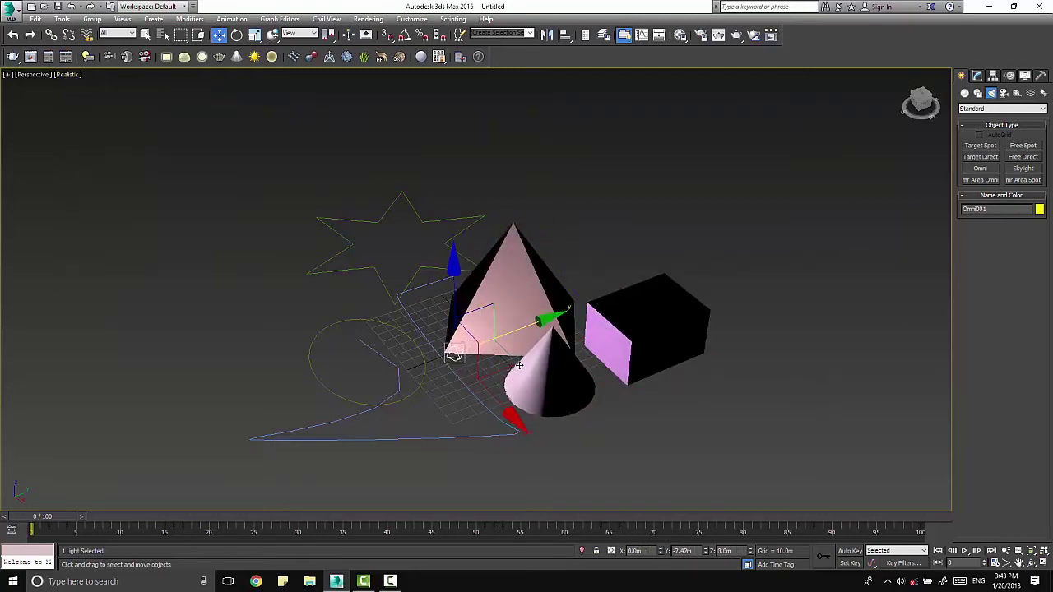
# Return to Shaded, drag the omni light far to the left, and deselect it.
pyautogui.click(68, 75)
pyautogui.click(94, 96)
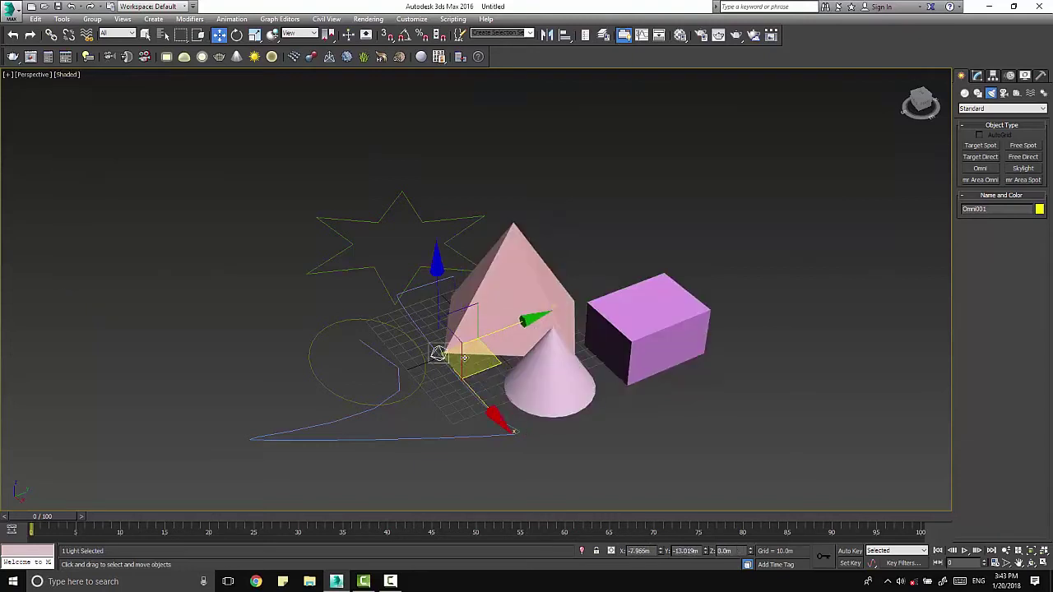
pyautogui.moveTo(461, 353); pyautogui.dragTo(330, 324)
pyautogui.moveTo(404, 330); pyautogui.dragTo(395, 362, button='middle')
pyautogui.scroll(5, 387, 329)
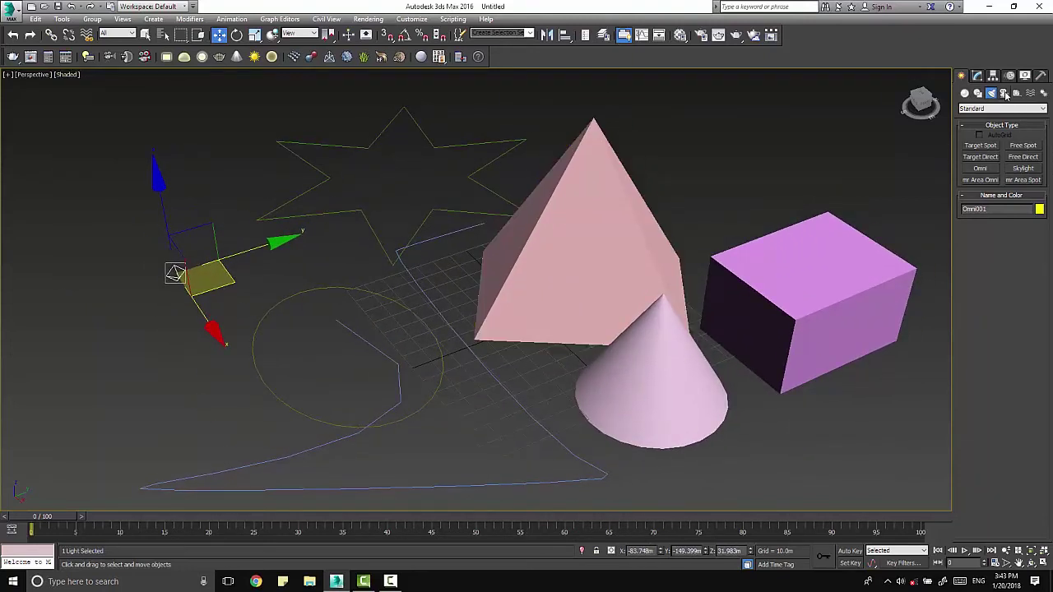
pyautogui.click(131, 140)
# With the Selection Filter on All, box-select the left entities, then select the pyramid alone.
pyautogui.click(120, 34)
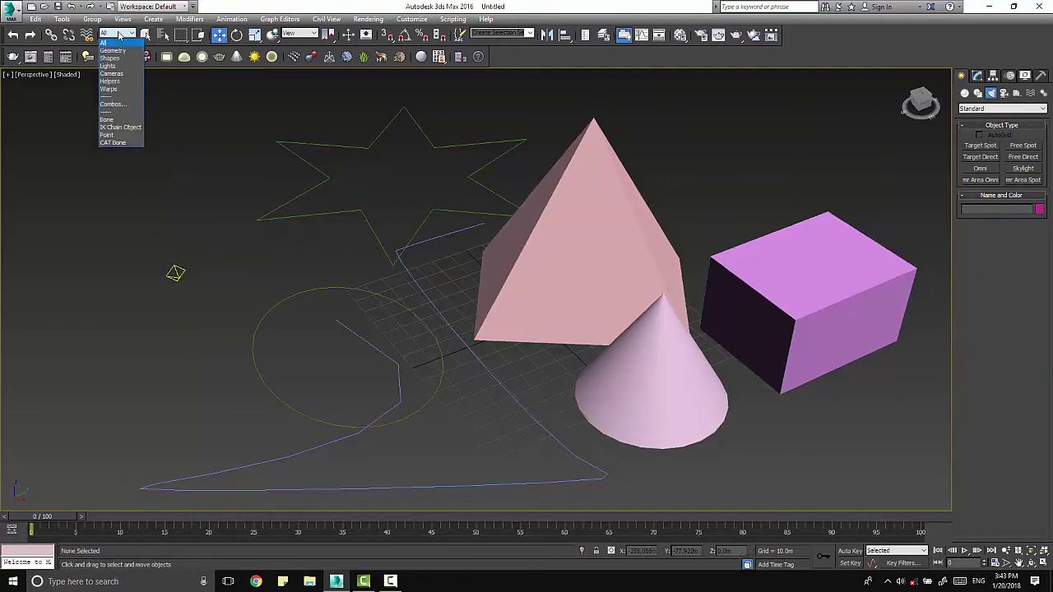
pyautogui.click(228, 172)
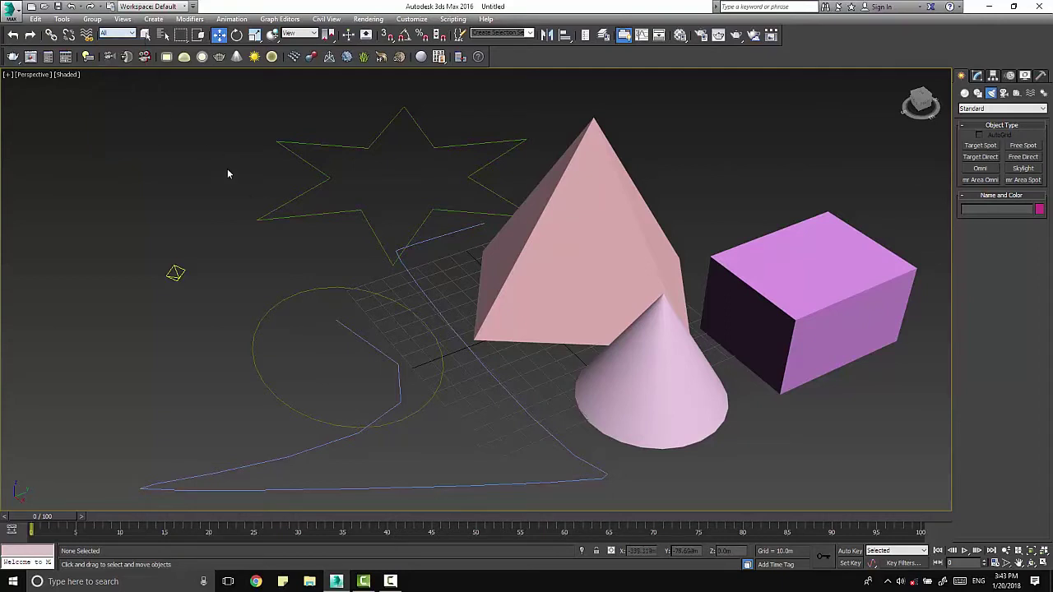
pyautogui.scroll(-3, 228, 173)
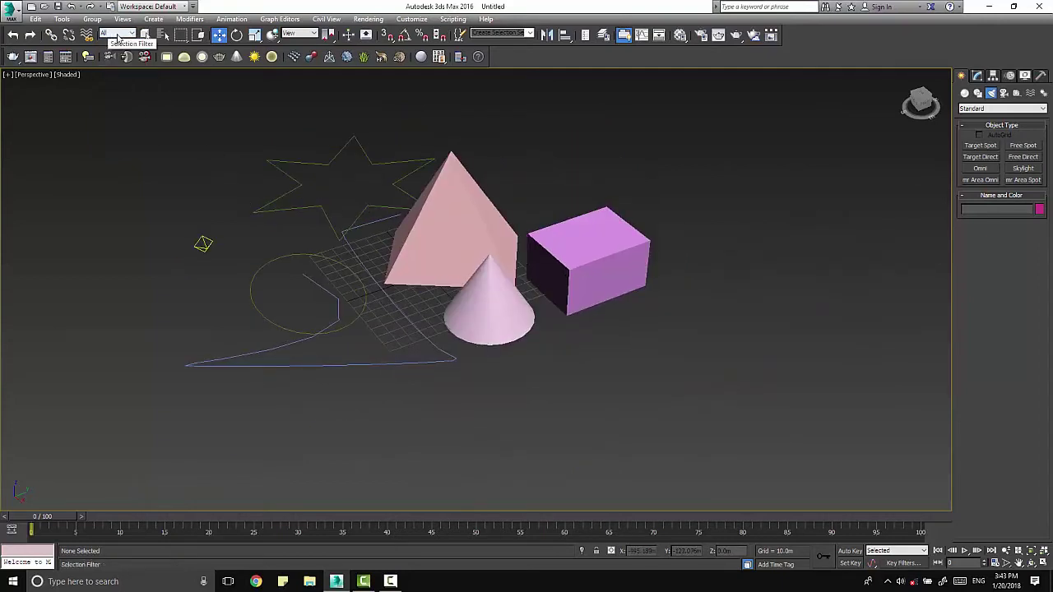
pyautogui.click(118, 34)
pyautogui.click(115, 64)
pyautogui.moveTo(110, 167); pyautogui.dragTo(274, 373)
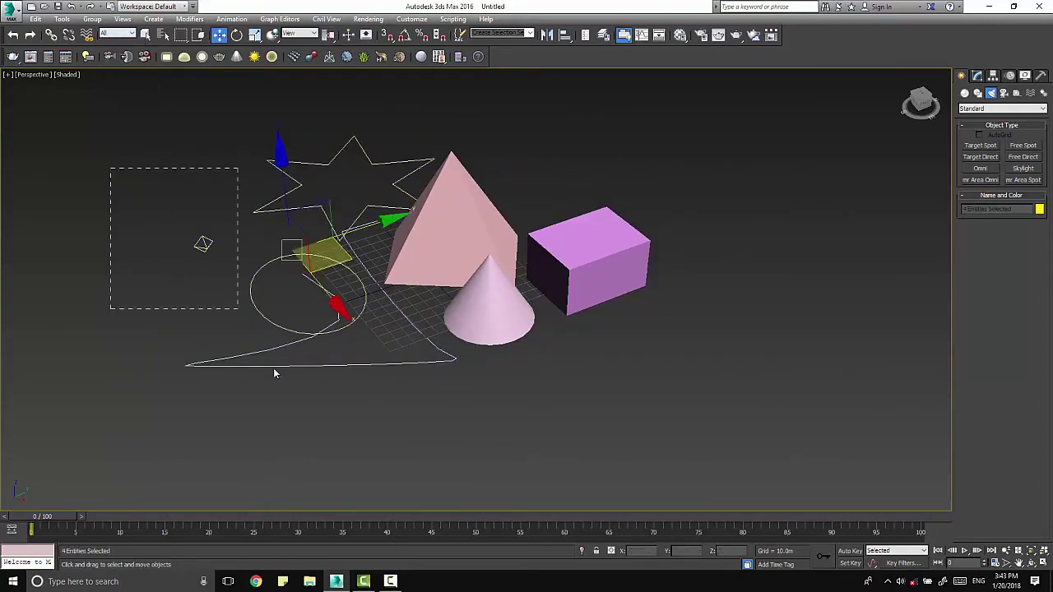
pyautogui.click(431, 178)
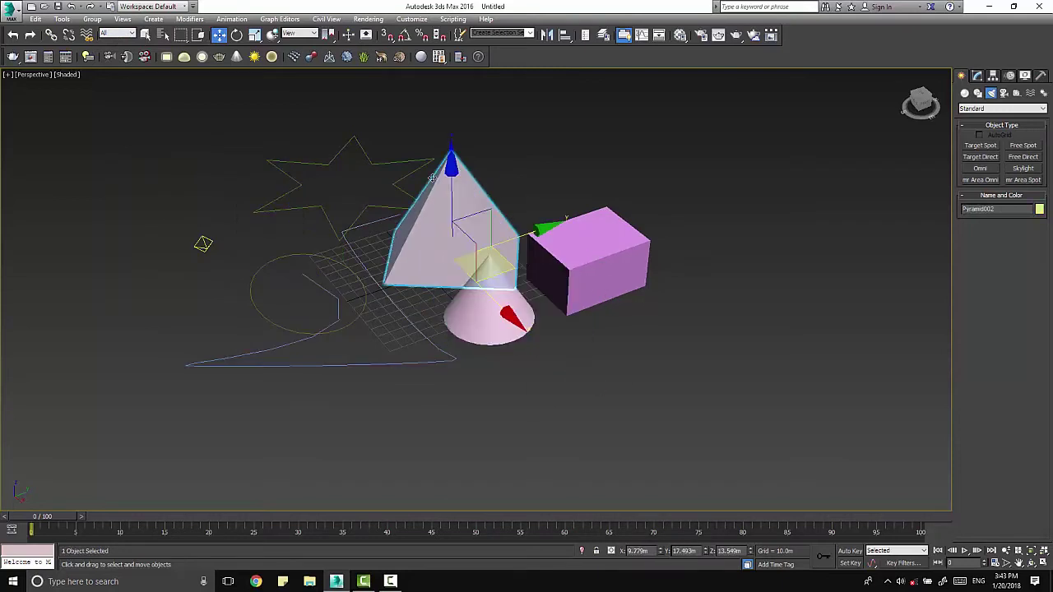
# Set the Selection Filter to Lights and test selecting the omni light.
pyautogui.click(117, 34)
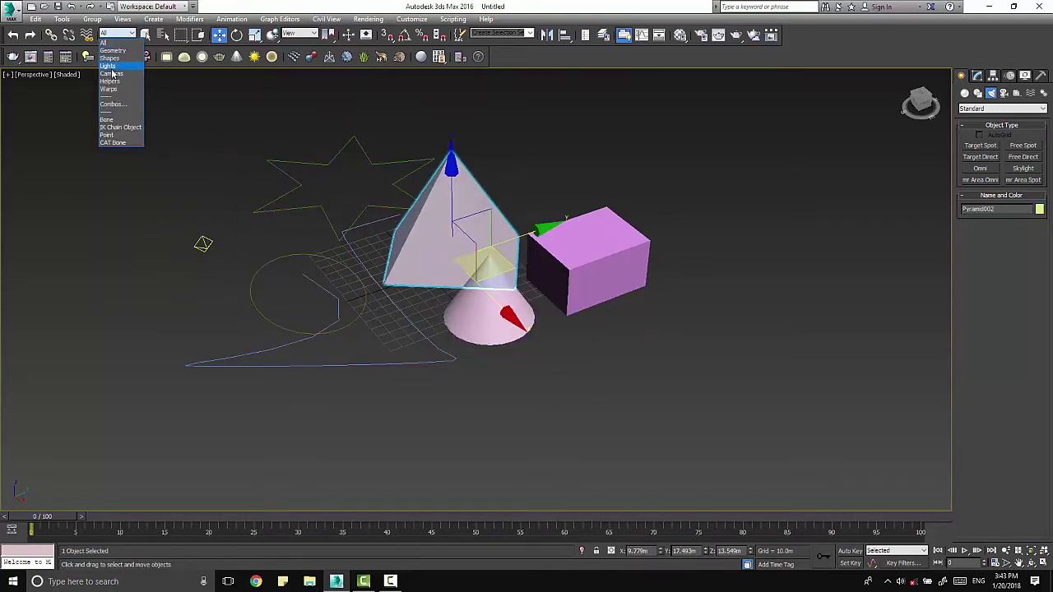
pyautogui.click(110, 66)
pyautogui.moveTo(138, 168); pyautogui.dragTo(198, 225)
pyautogui.click(380, 209)
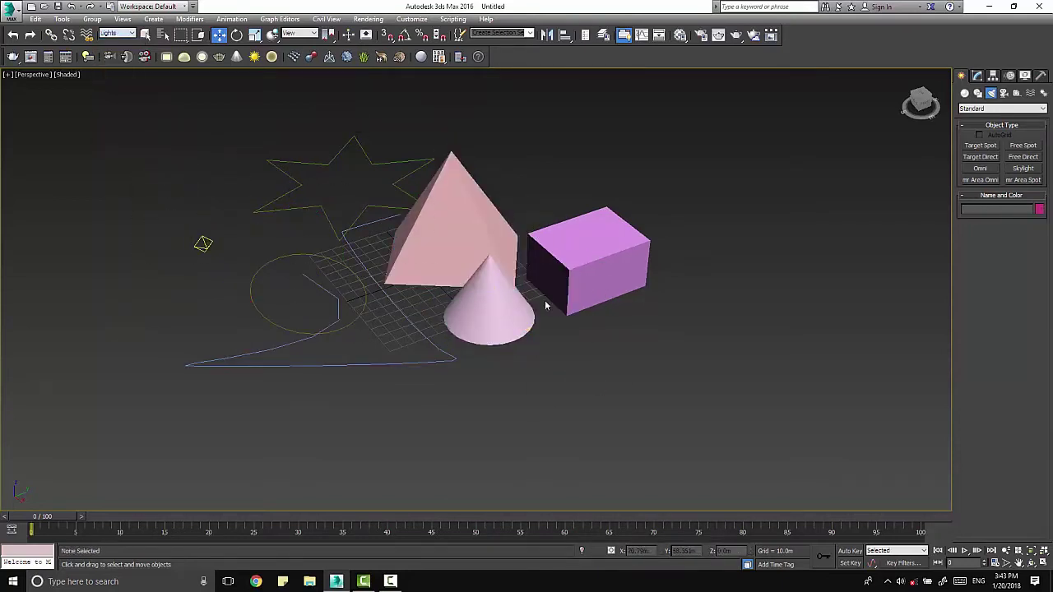
pyautogui.moveTo(282, 113); pyautogui.dragTo(743, 476)
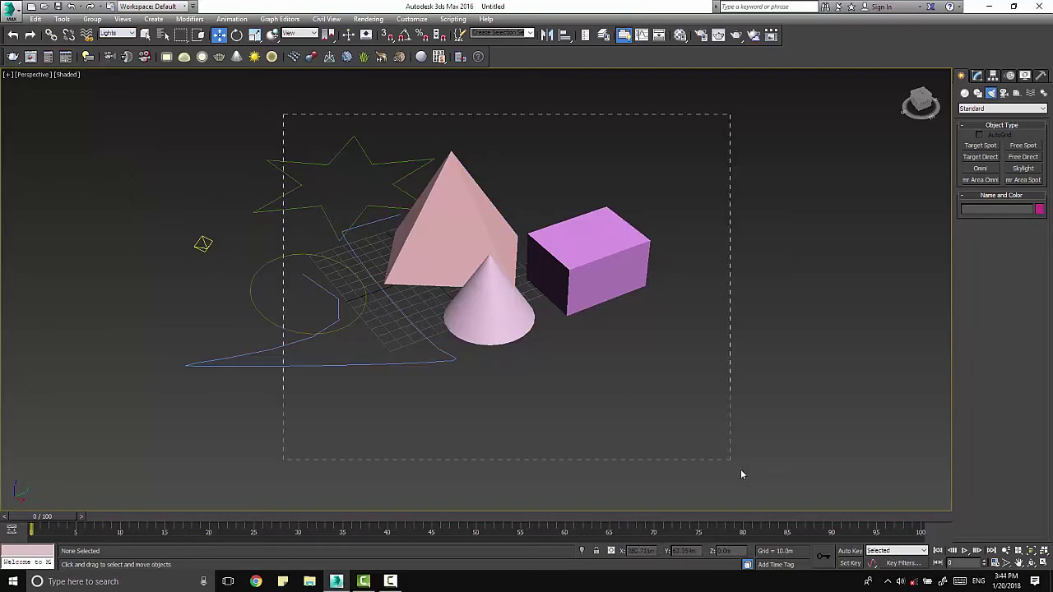
# With the Shapes filter, select the star, ellipse and line, then move the star slightly left.
pyautogui.click(117, 34)
pyautogui.click(117, 64)
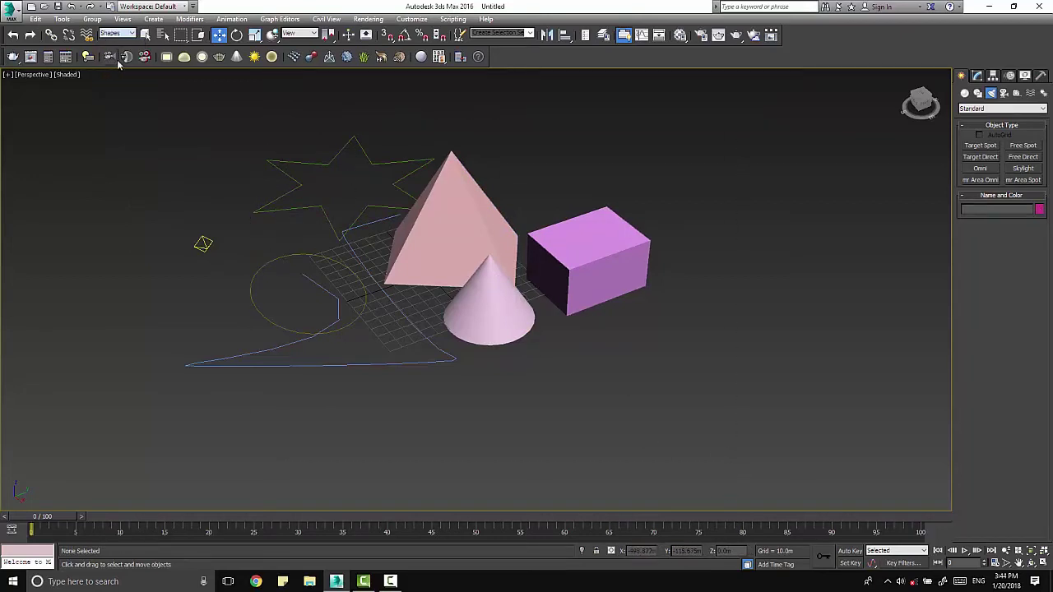
pyautogui.click(301, 162)
pyautogui.click(317, 262)
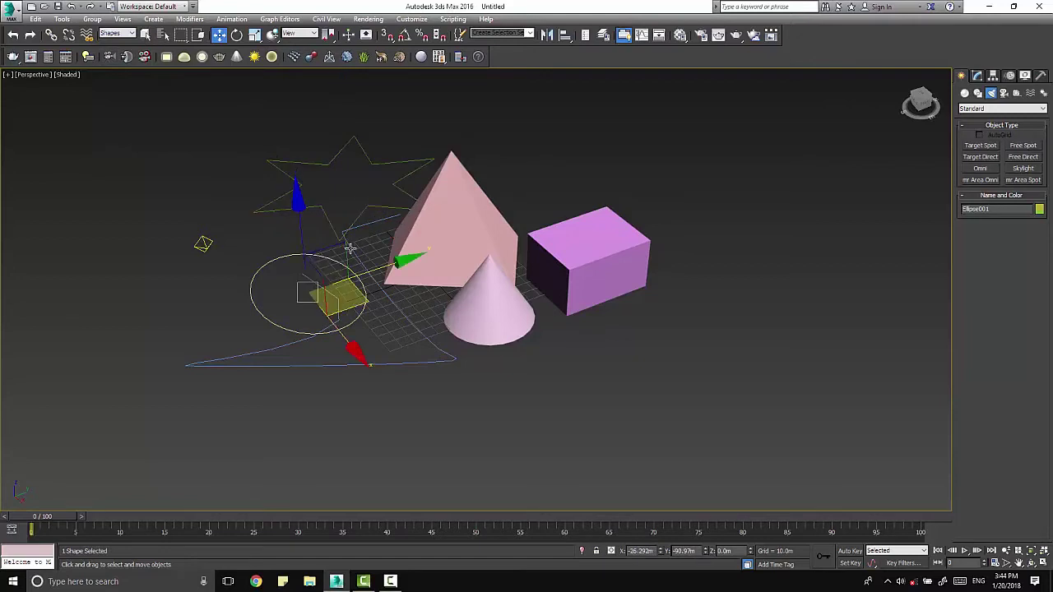
pyautogui.click(369, 255)
pyautogui.moveTo(189, 136); pyautogui.dragTo(411, 374)
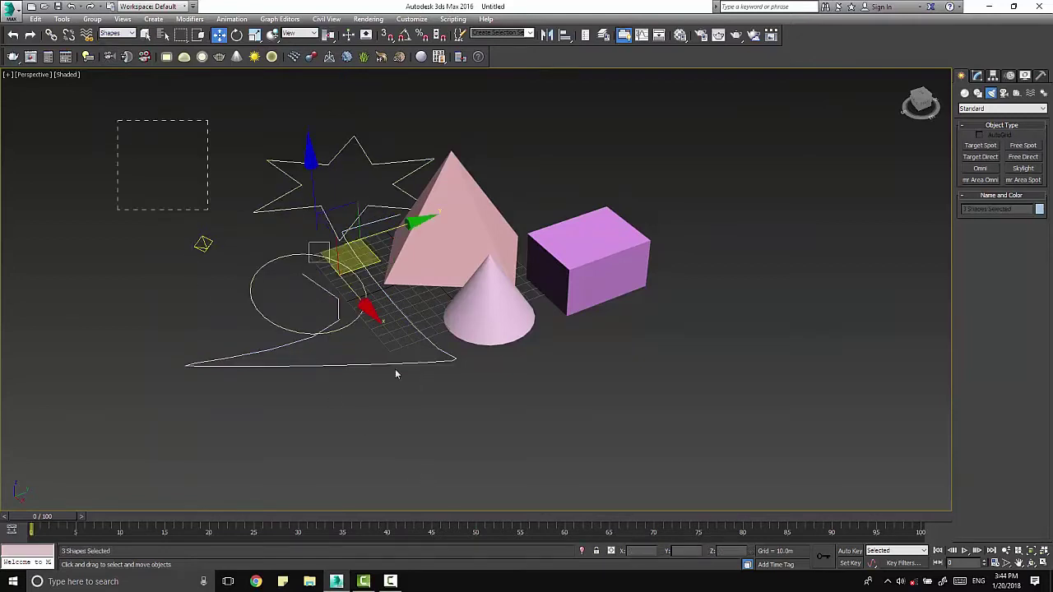
pyautogui.click(552, 292)
pyautogui.moveTo(552, 294); pyautogui.dragTo(605, 377, button='middle')
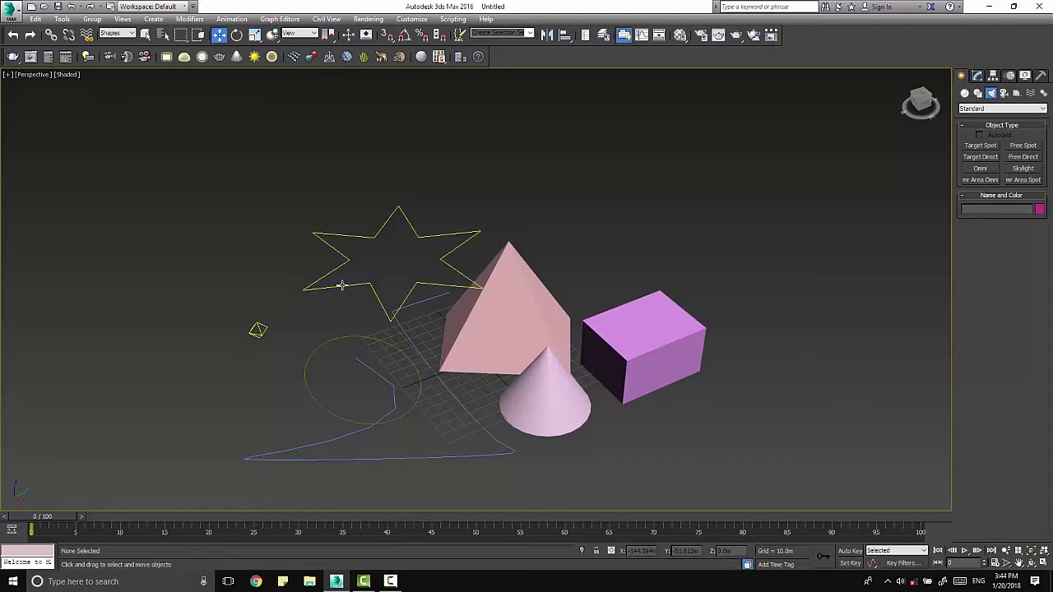
pyautogui.click(482, 284)
pyautogui.moveTo(489, 257)
pyautogui.mouseDown()
pyautogui.moveTo(512, 247)
pyautogui.moveTo(374, 260)
pyautogui.mouseUp()
# Cycle the Selection Filter through Lights, Helpers and Warps back to All, then open Select by Name.
pyautogui.click(125, 33)
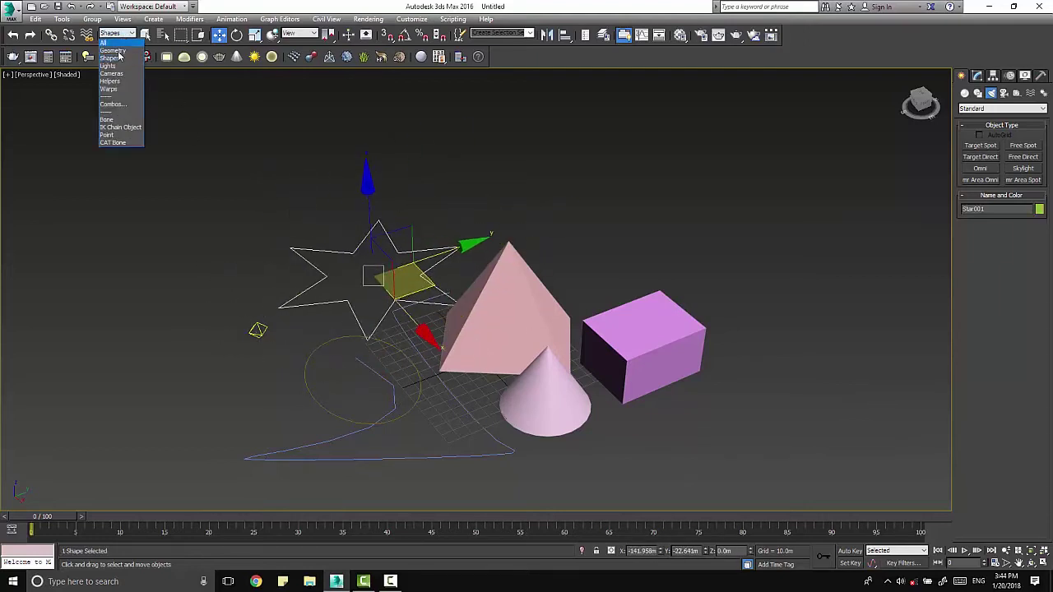
pyautogui.click(108, 59)
pyautogui.click(129, 34)
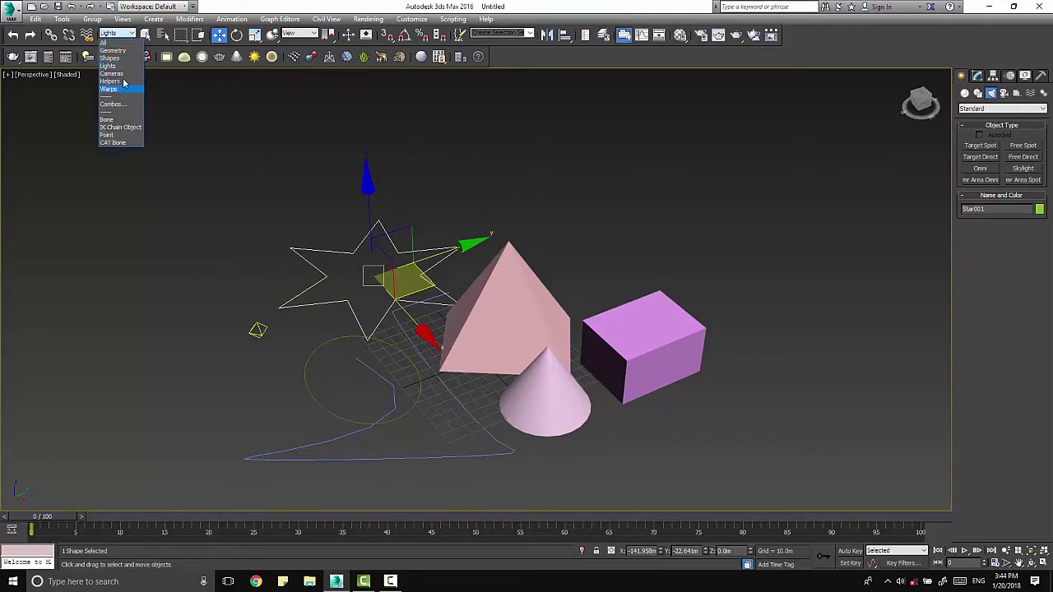
pyautogui.click(109, 75)
pyautogui.click(128, 33)
pyautogui.click(113, 75)
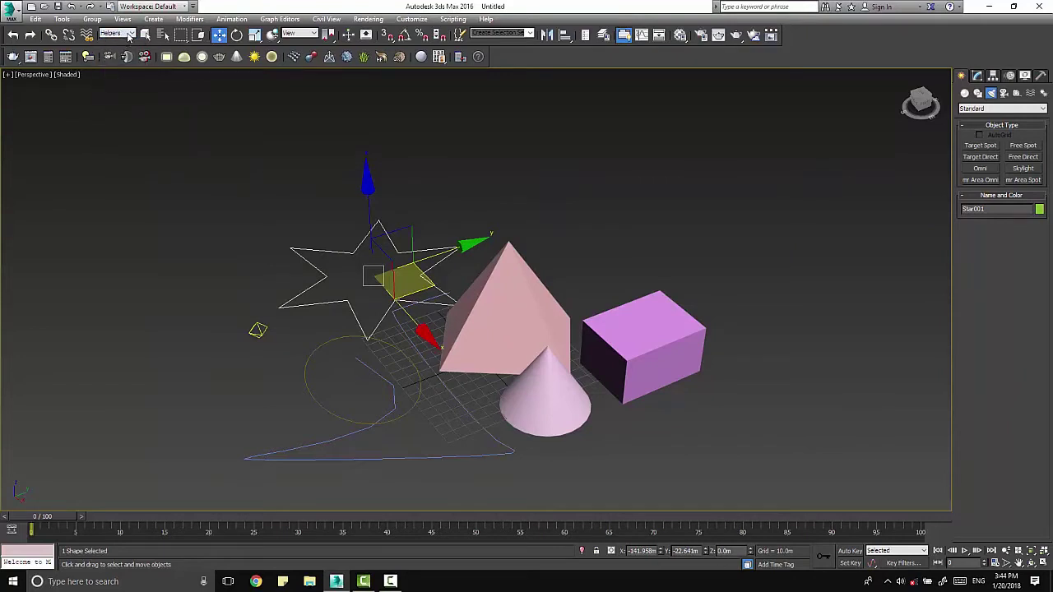
pyautogui.click(128, 34)
pyautogui.click(109, 88)
pyautogui.click(118, 34)
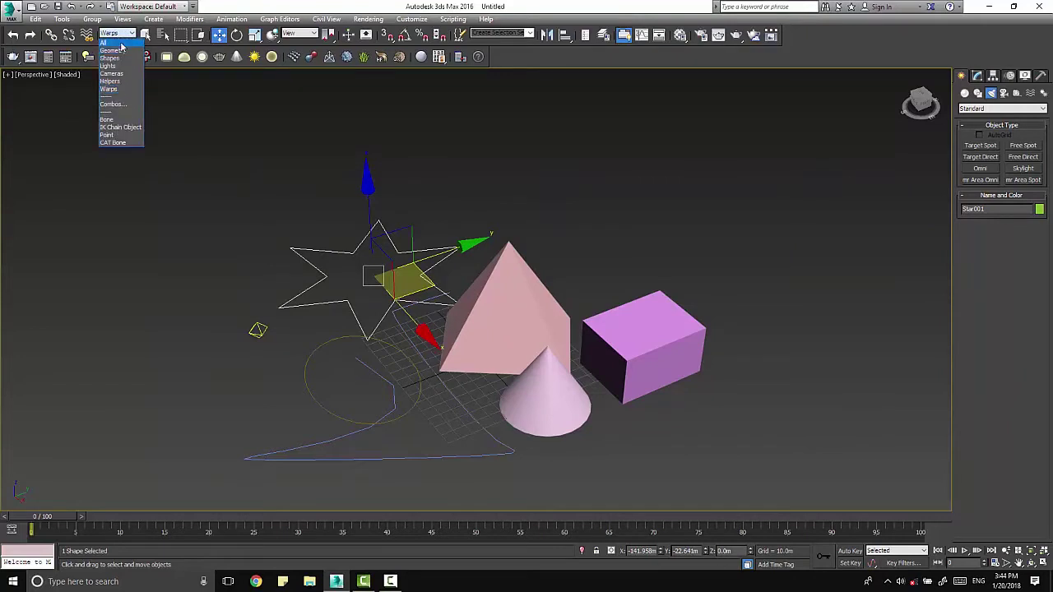
pyautogui.click(120, 43)
pyautogui.click(164, 37)
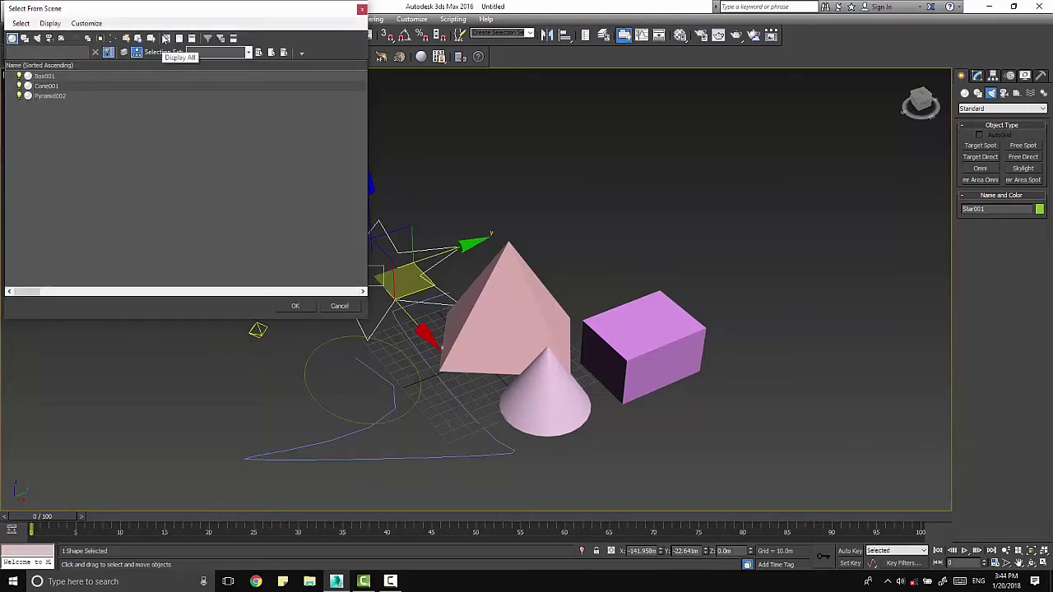
# Toggle the Geometry, Shapes and Lights display filters in Select From Scene, then close the dialog.
pyautogui.moveTo(231, 11); pyautogui.dragTo(222, 107)
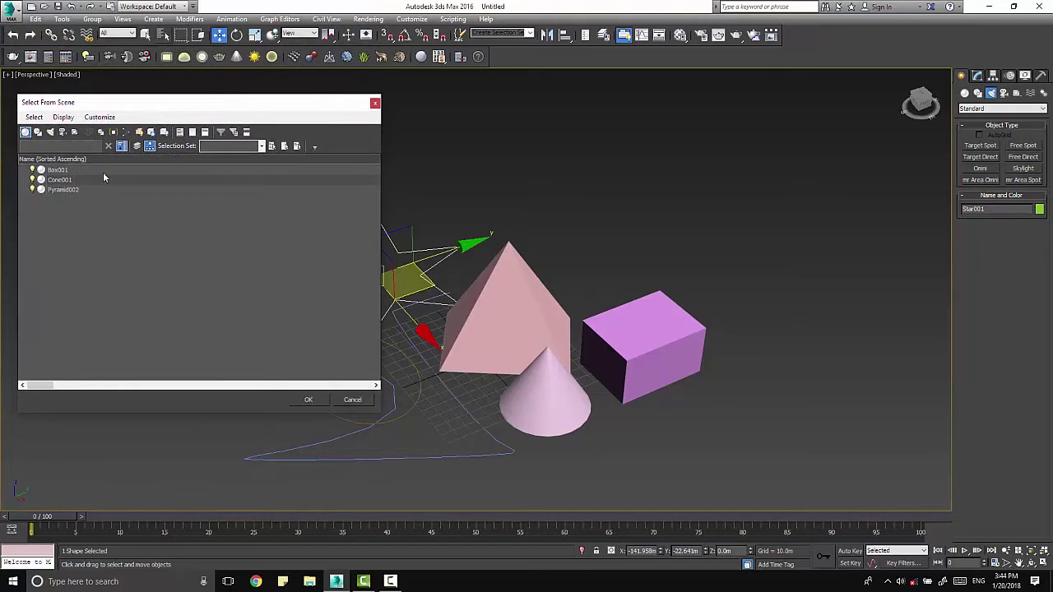
pyautogui.click(81, 147)
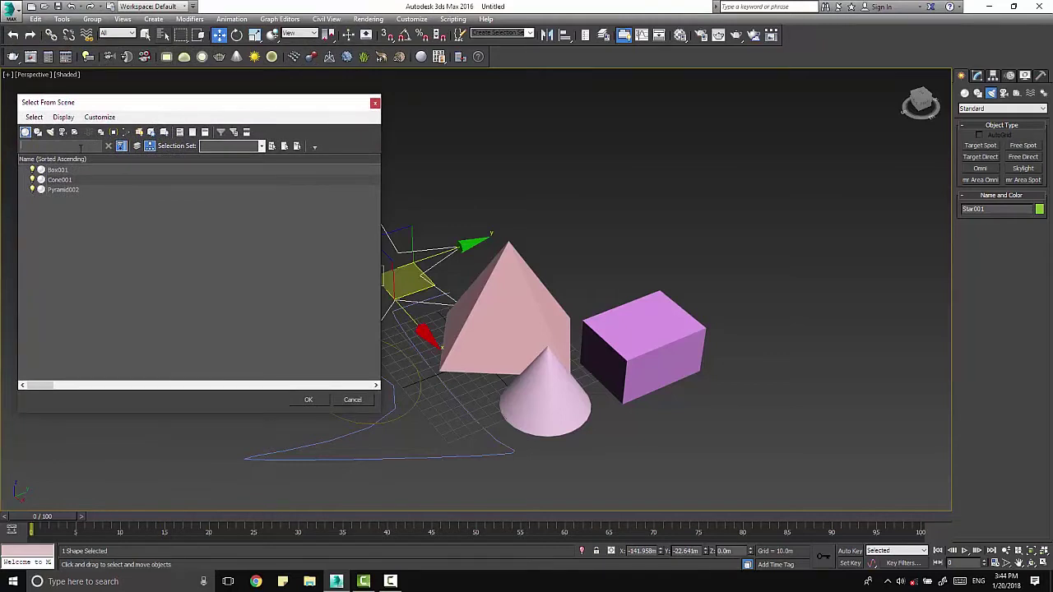
pyautogui.click(37, 132)
pyautogui.click(26, 133)
pyautogui.click(50, 132)
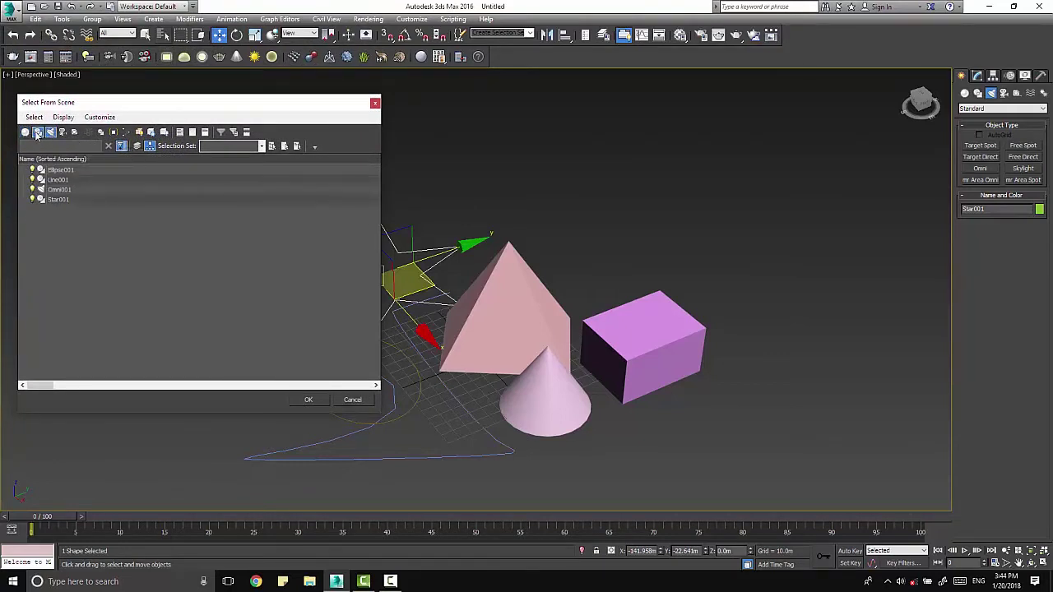
pyautogui.click(37, 133)
pyautogui.click(49, 133)
pyautogui.click(49, 133)
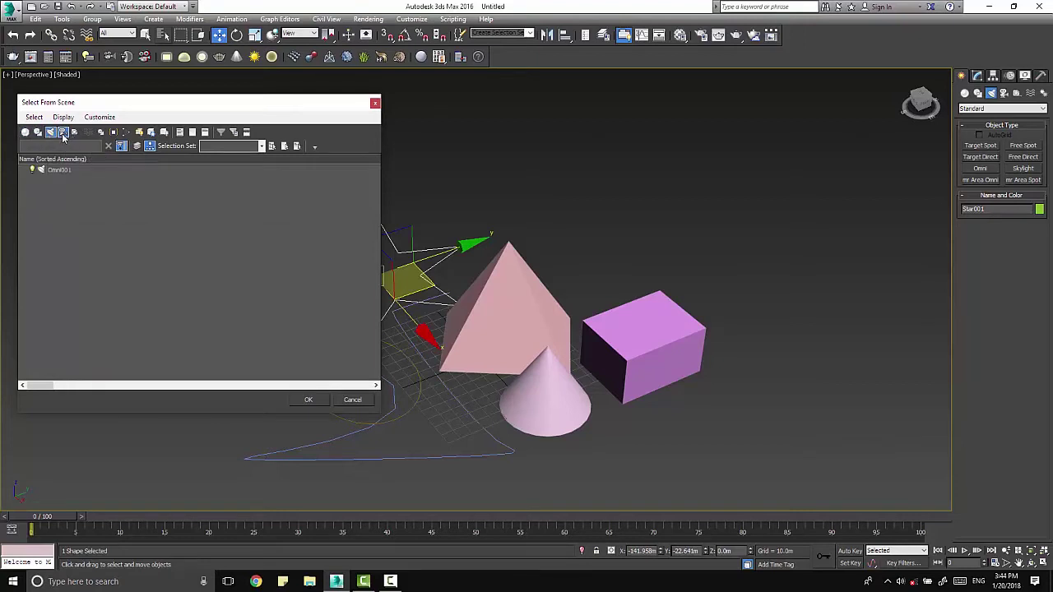
pyautogui.click(49, 133)
pyautogui.moveTo(128, 102); pyautogui.dragTo(117, 84)
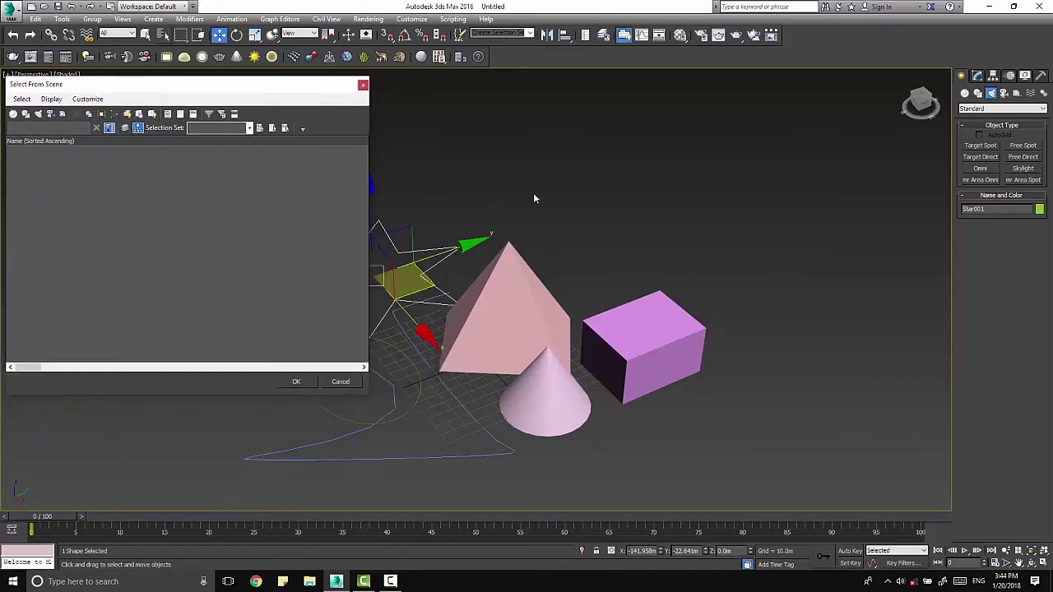
pyautogui.click(341, 381)
# Select all seven objects with Ctrl+A and hide them with the quad menu's Hide Selection.
pyautogui.hotkey('ctrl', 'a')
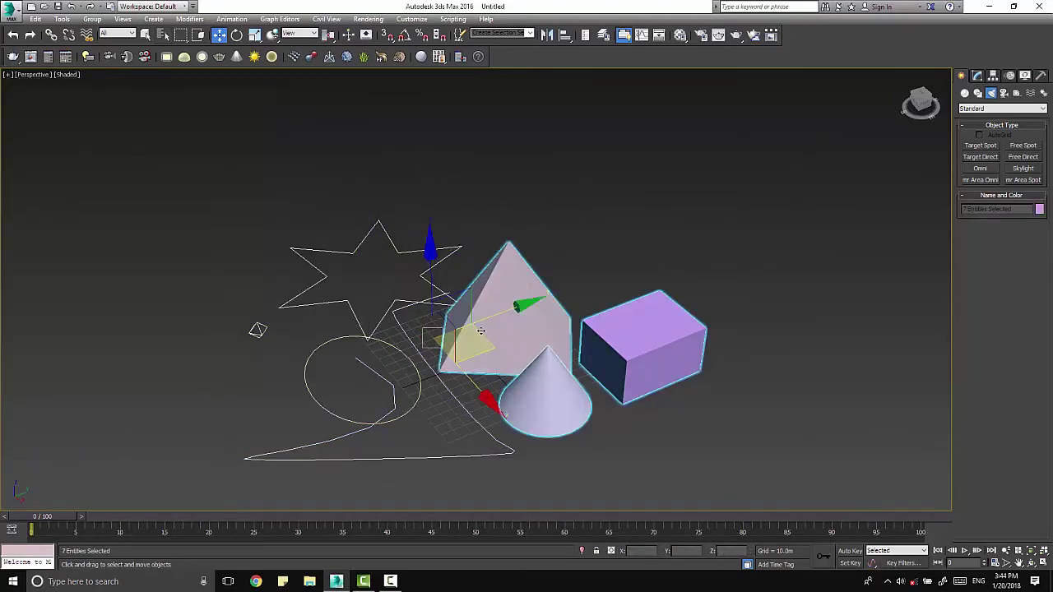
pyautogui.rightClick(517, 325)
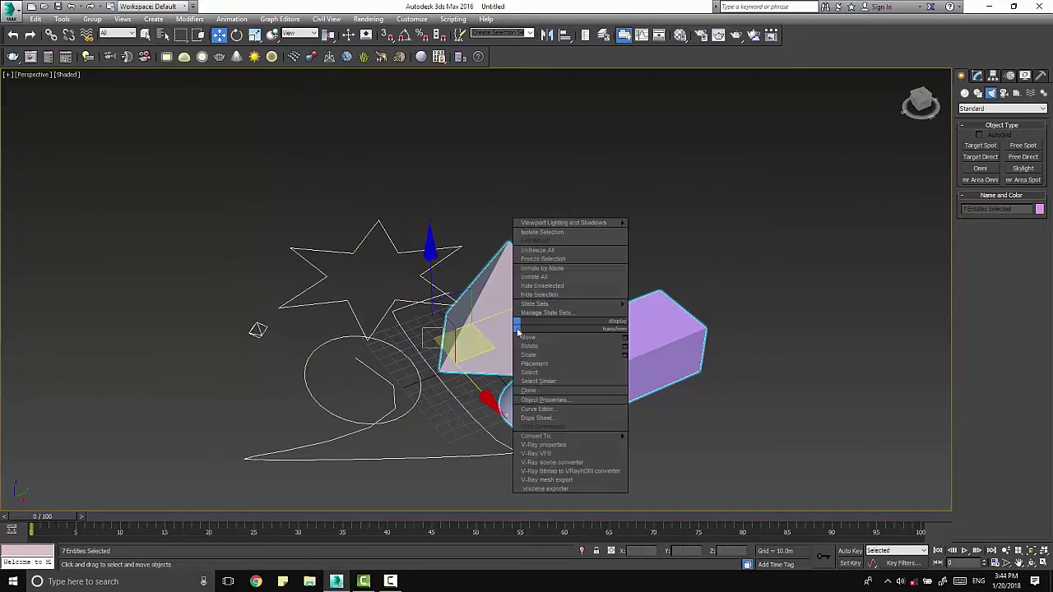
pyautogui.click(548, 295)
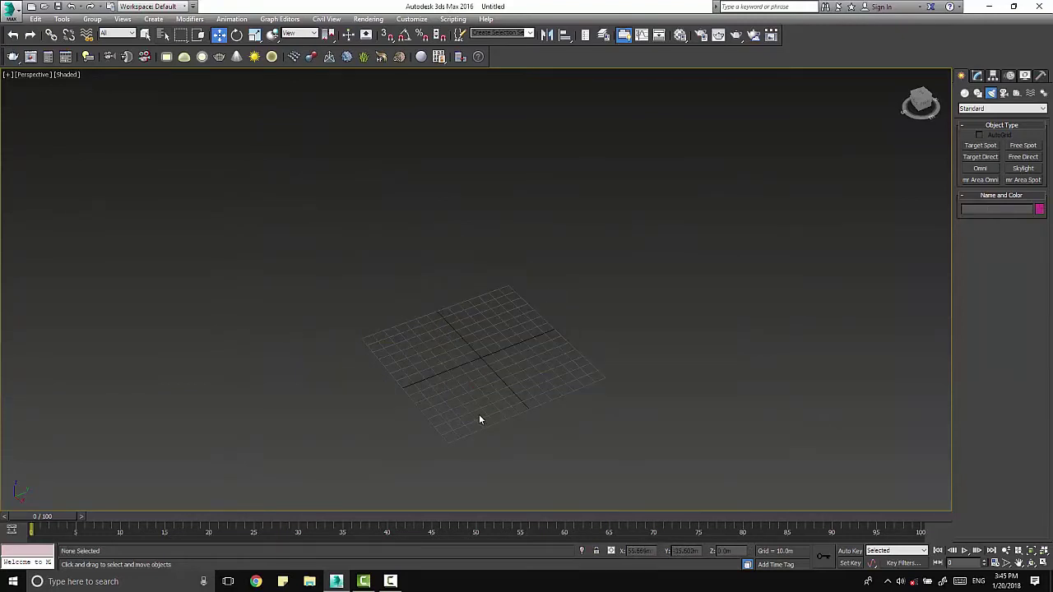
pyautogui.rightClick(436, 288)
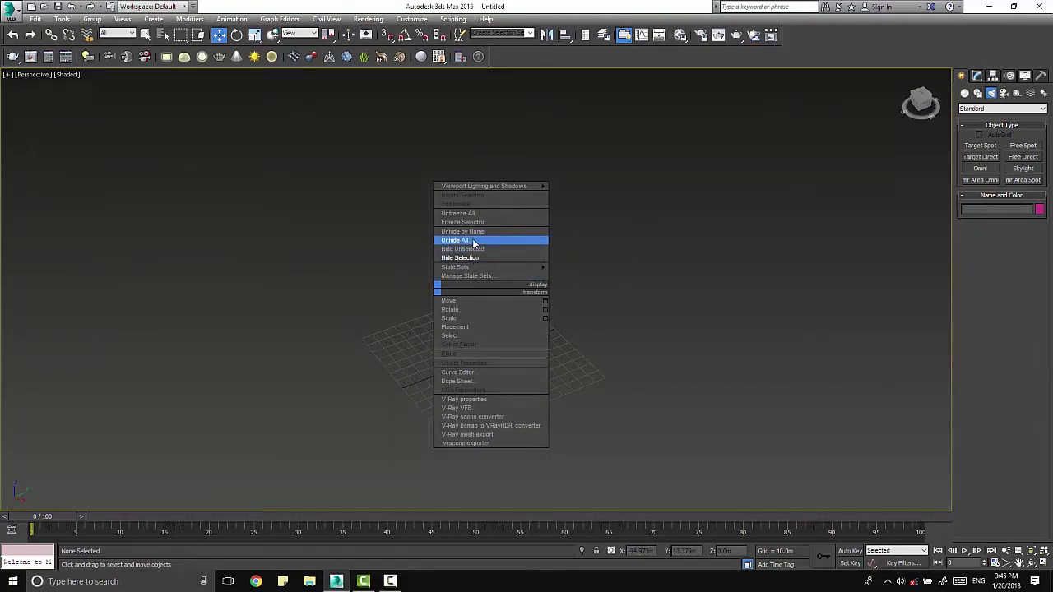
# Check the Unhide by Name list with geometry shown, then cancel without unhiding.
pyautogui.click(475, 232)
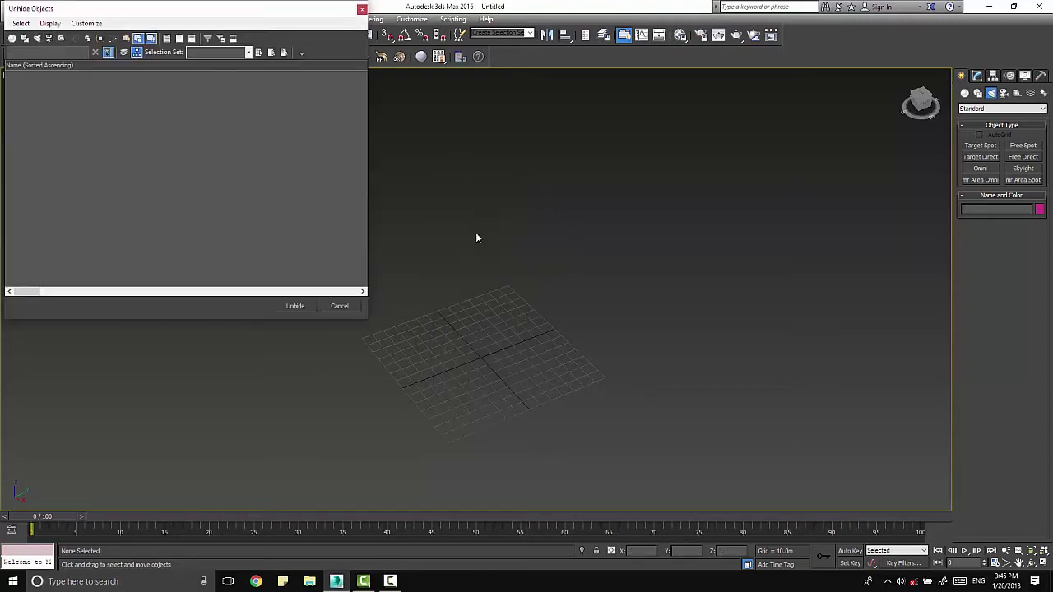
pyautogui.click(12, 39)
pyautogui.moveTo(115, 11); pyautogui.dragTo(123, 94)
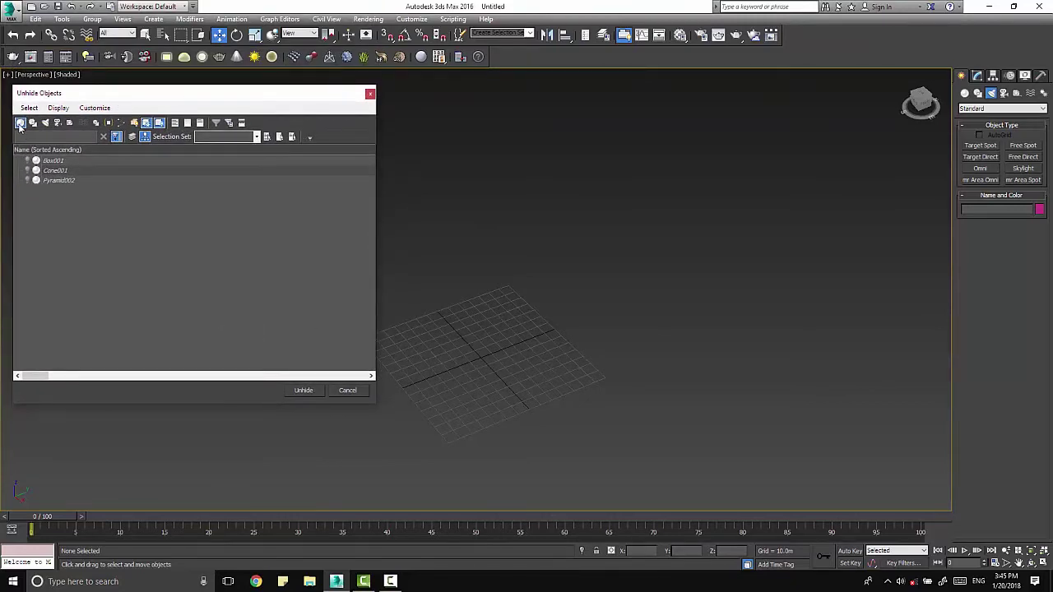
pyautogui.press('Escape')
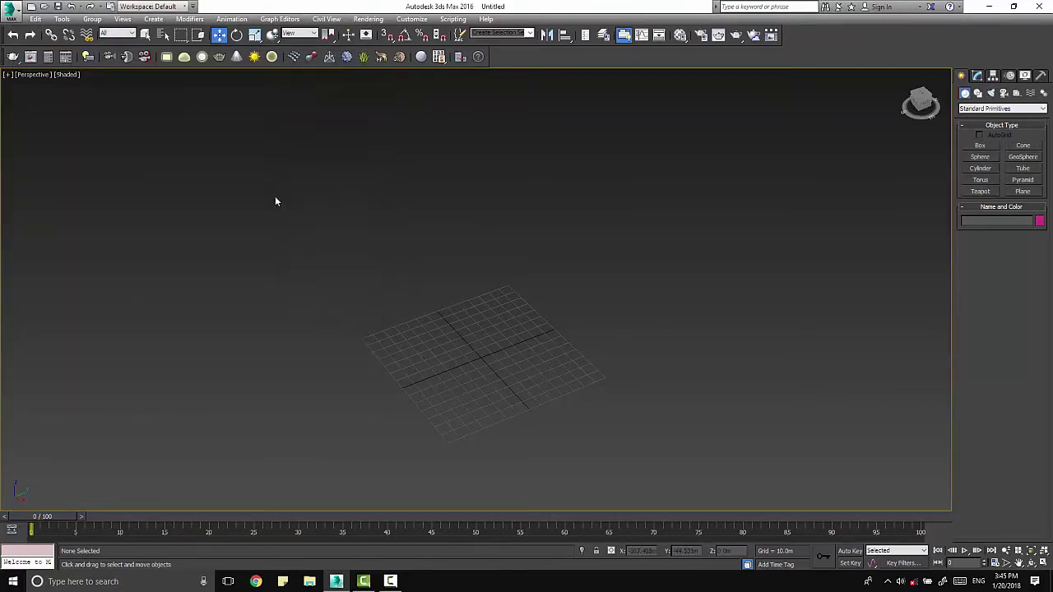
# Reopen Unhide by Name and toggle the Geometry, Shapes and Lights list filters.
pyautogui.rightClick(529, 325)
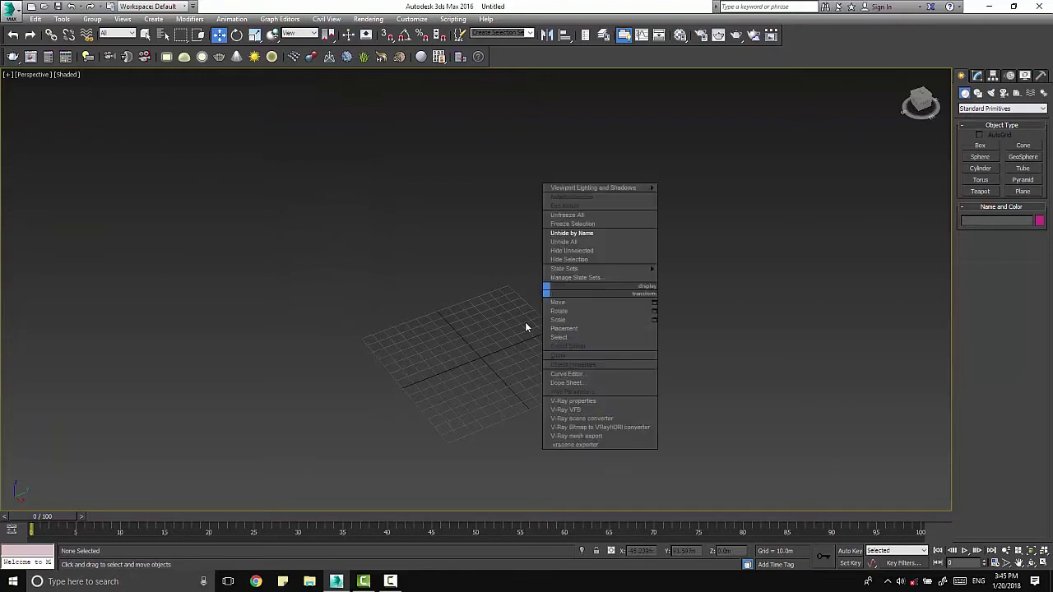
pyautogui.click(590, 233)
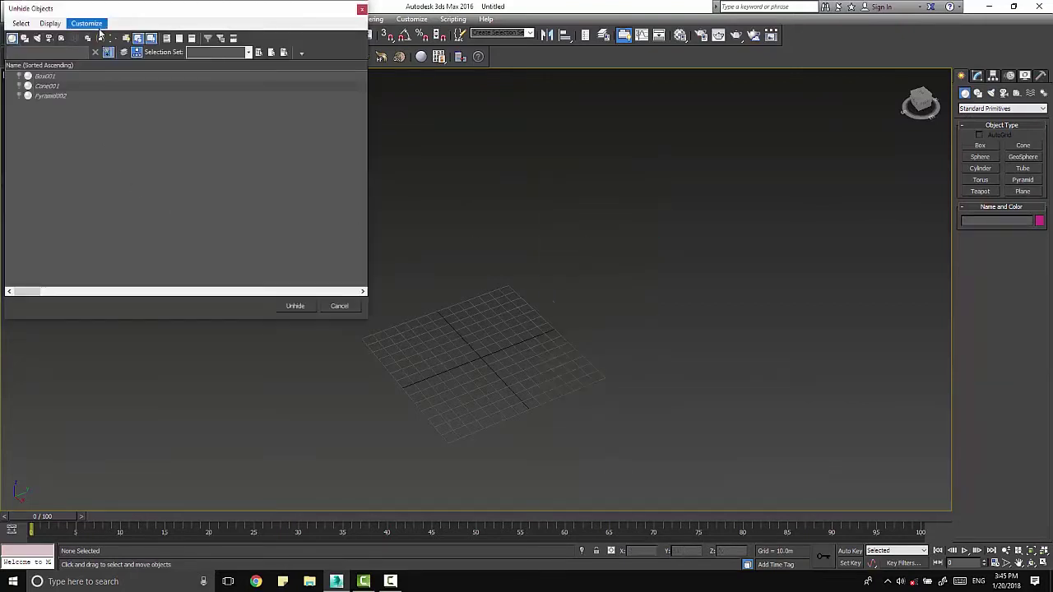
pyautogui.moveTo(106, 8); pyautogui.dragTo(110, 140)
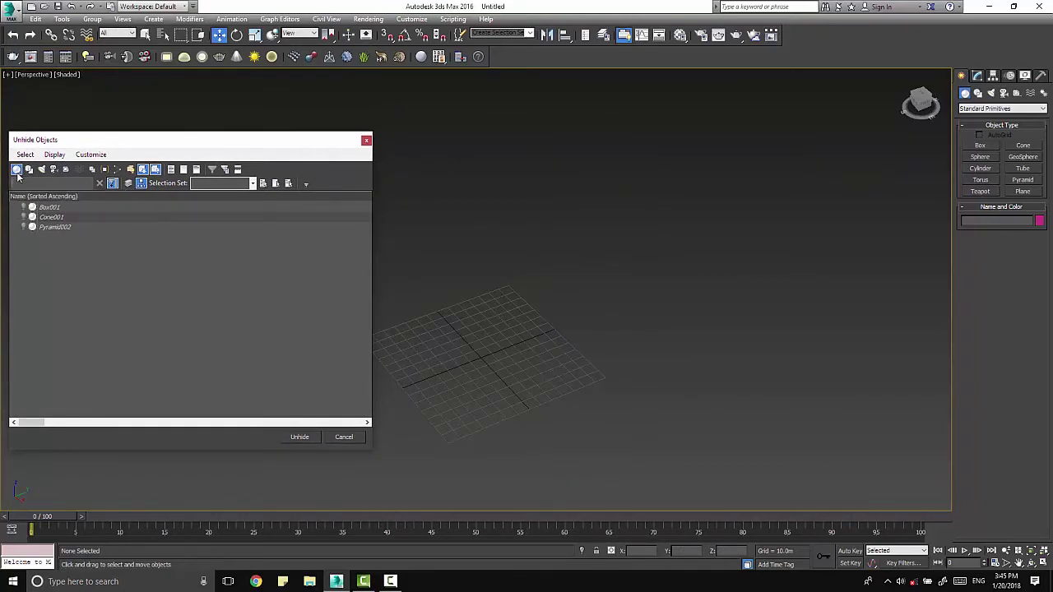
pyautogui.click(17, 169)
pyautogui.click(30, 169)
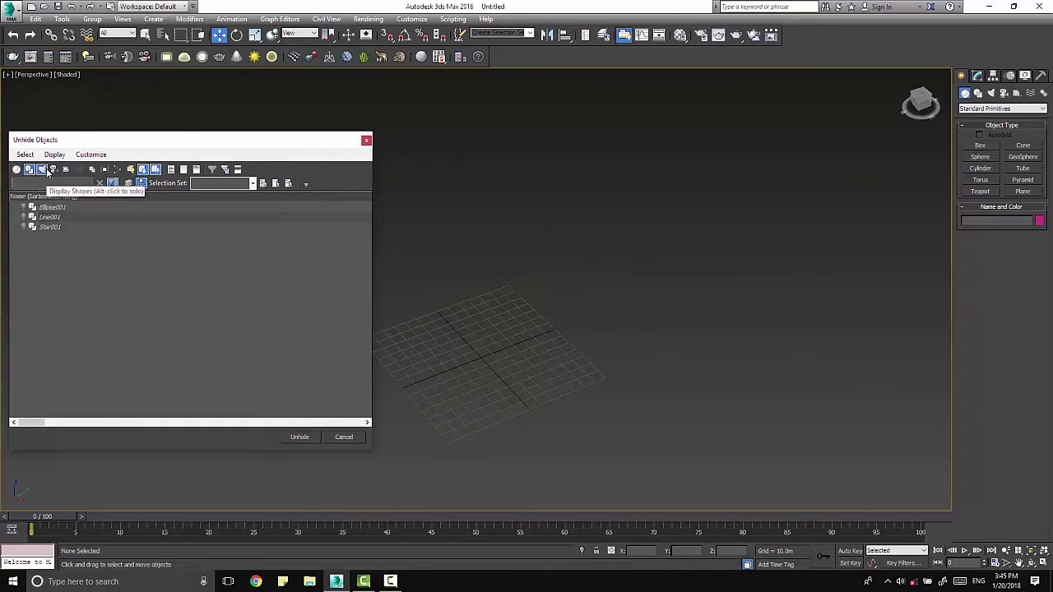
pyautogui.click(41, 168)
pyautogui.click(30, 169)
pyautogui.click(44, 170)
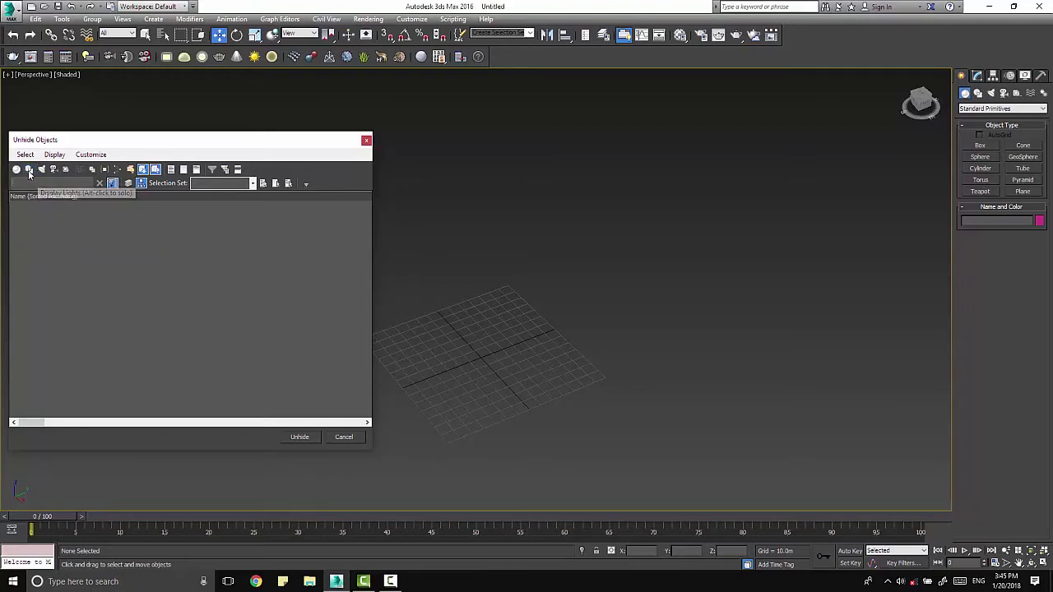
pyautogui.click(16, 169)
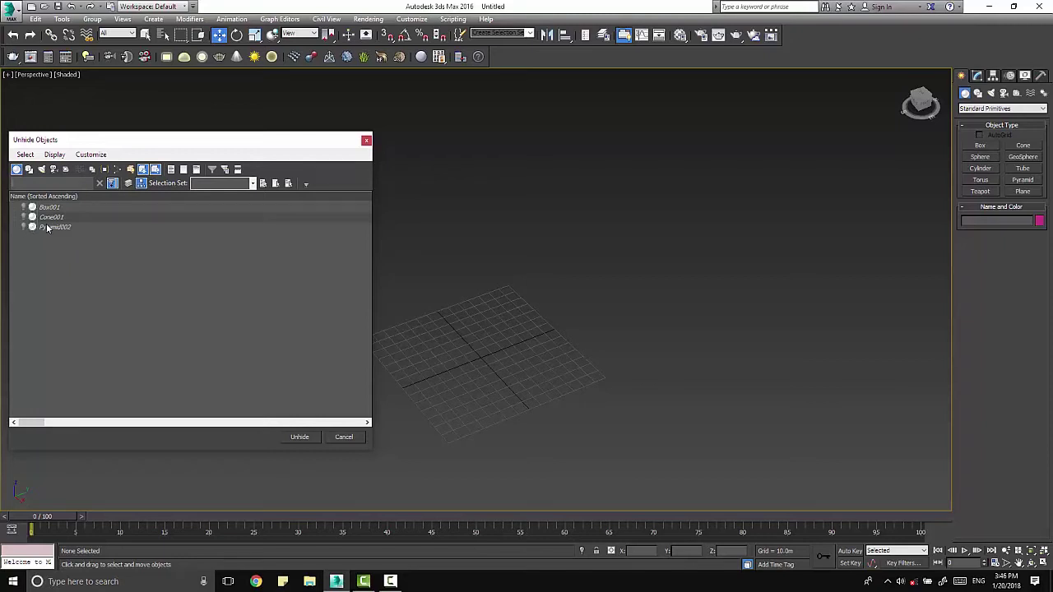
# Filter the unhide list to shapes only and select Ellipse001, Line001 and Star001.
pyautogui.click(29, 169)
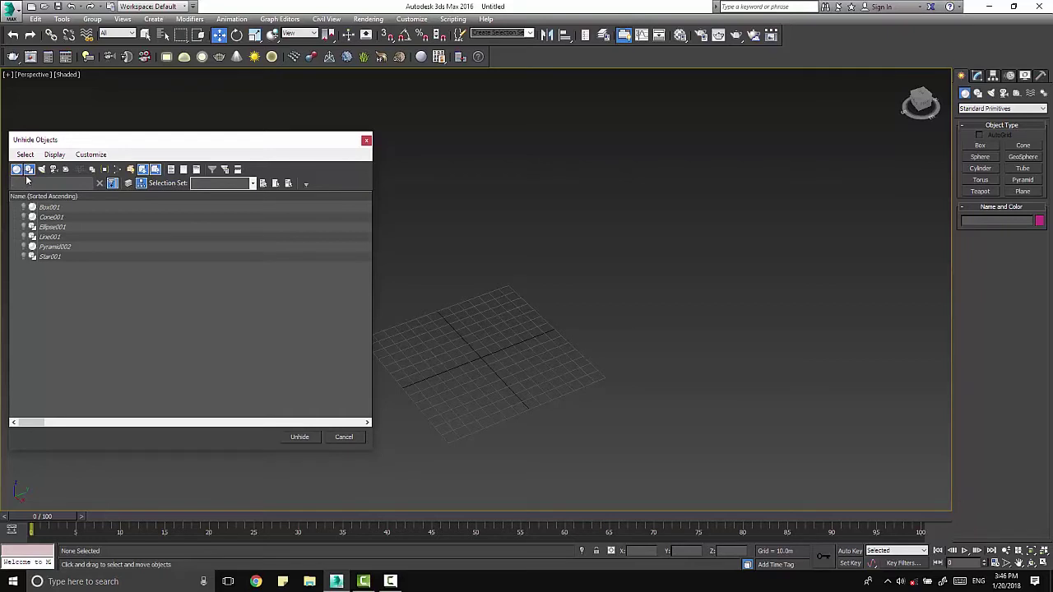
pyautogui.click(41, 169)
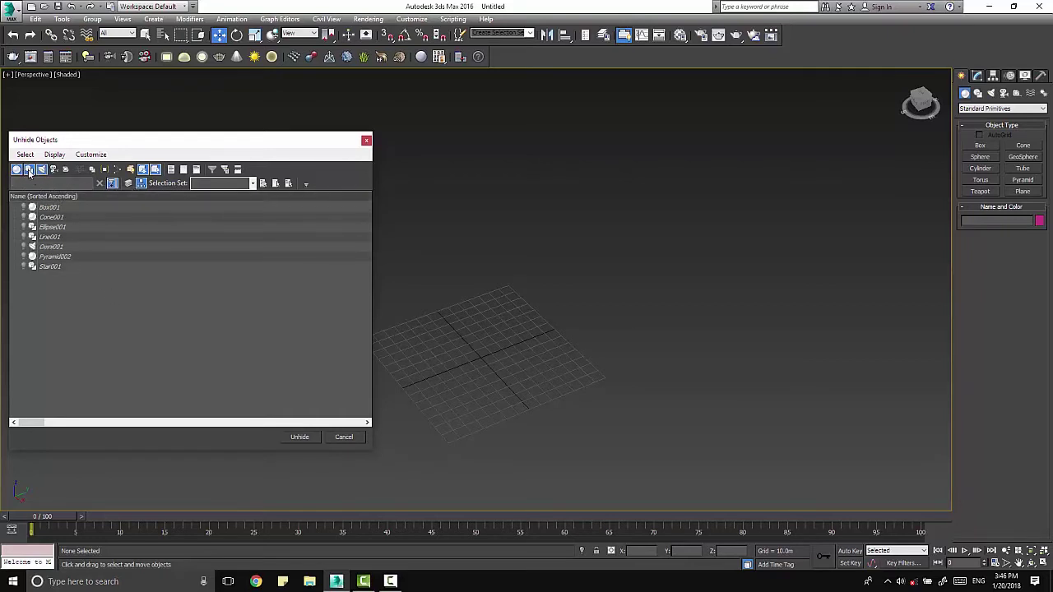
pyautogui.click(17, 170)
pyautogui.click(41, 169)
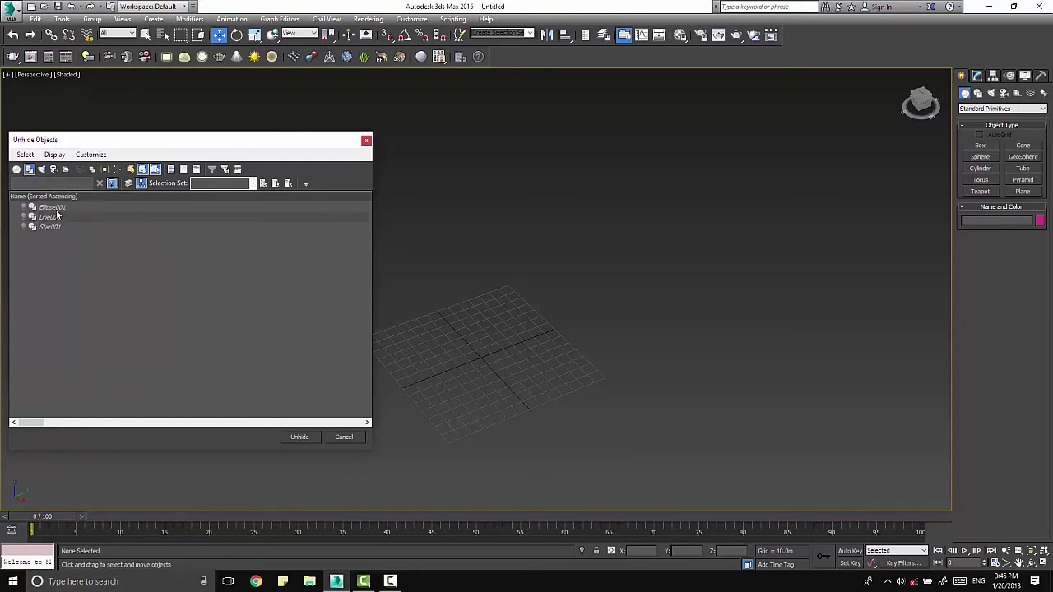
pyautogui.moveTo(58, 207); pyautogui.dragTo(153, 279)
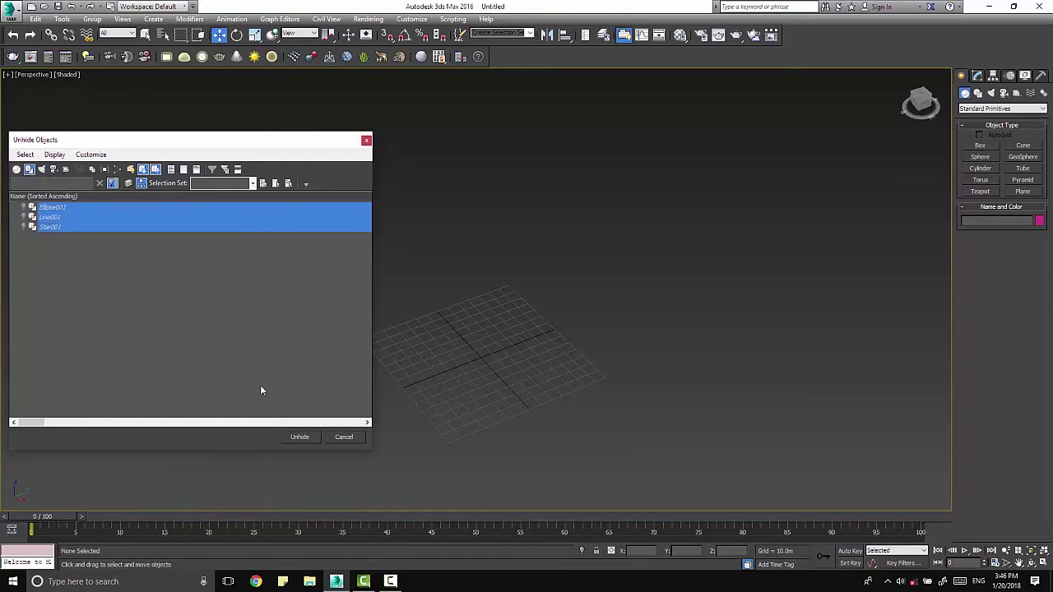
# Unhide the three shapes, then use Unhide All to restore the remaining objects.
pyautogui.click(300, 438)
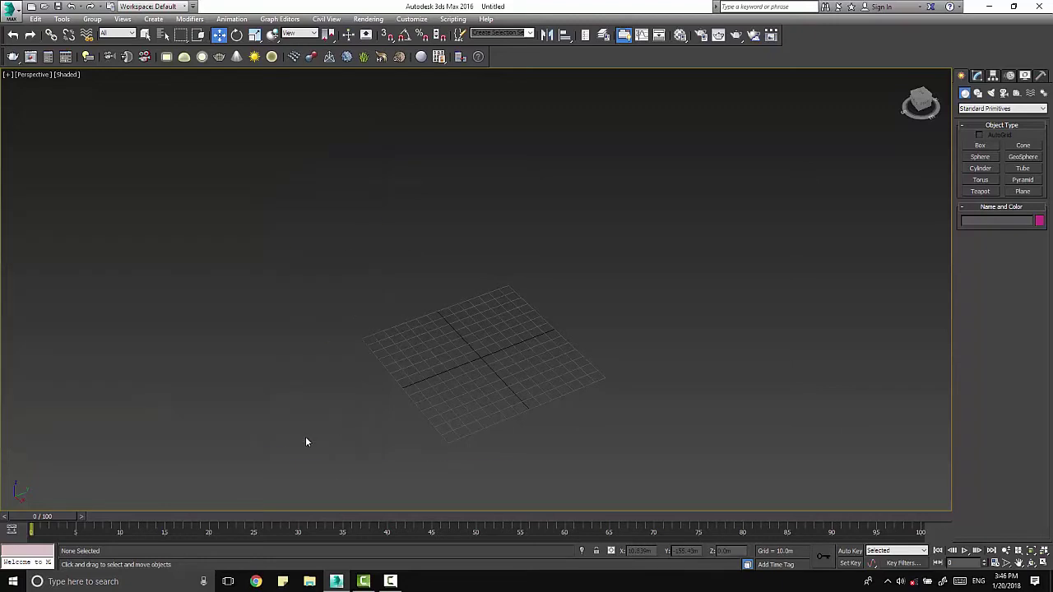
pyautogui.click(433, 385)
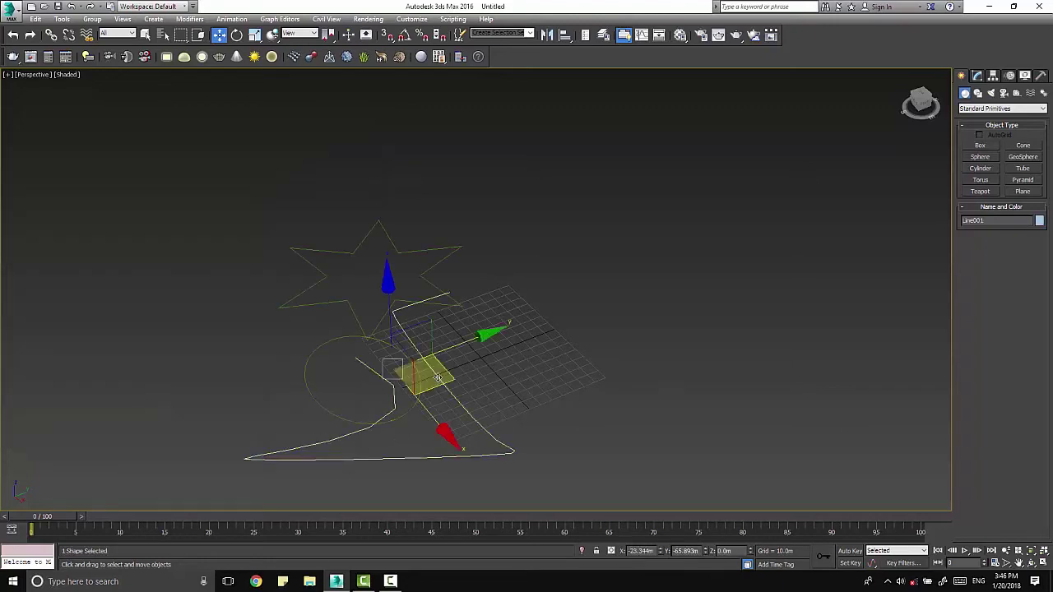
pyautogui.rightClick(539, 351)
pyautogui.click(610, 300)
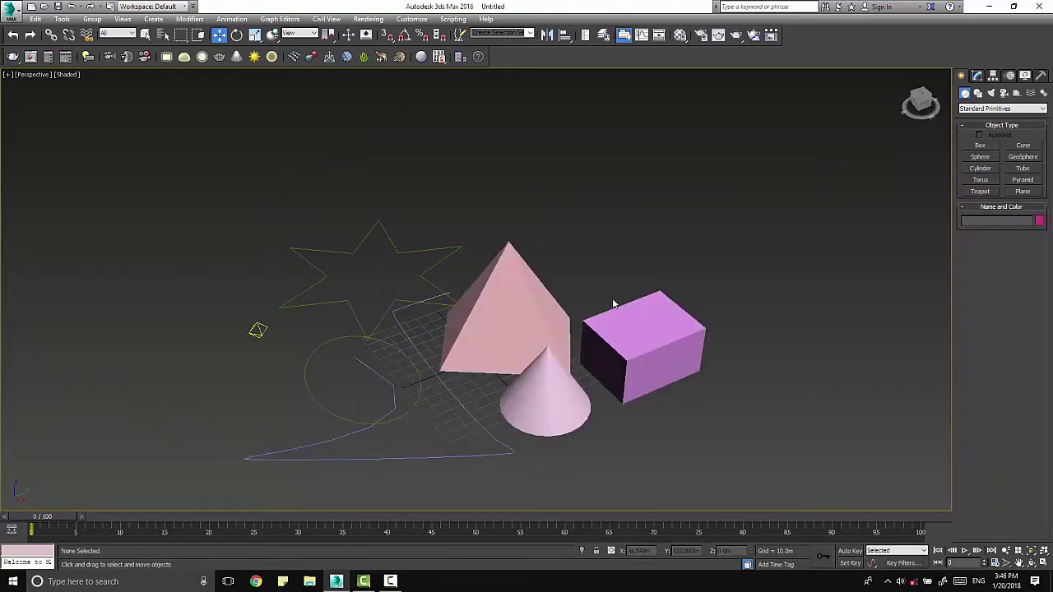
# Raise the pyramid upward with Select and Move.
pyautogui.click(600, 350)
pyautogui.click(559, 407)
pyautogui.keyDown('alt'); pyautogui.moveTo(559, 407); pyautogui.dragTo(536, 269, button='middle'); pyautogui.keyUp('alt')
pyautogui.click(611, 284)
pyautogui.click(539, 304)
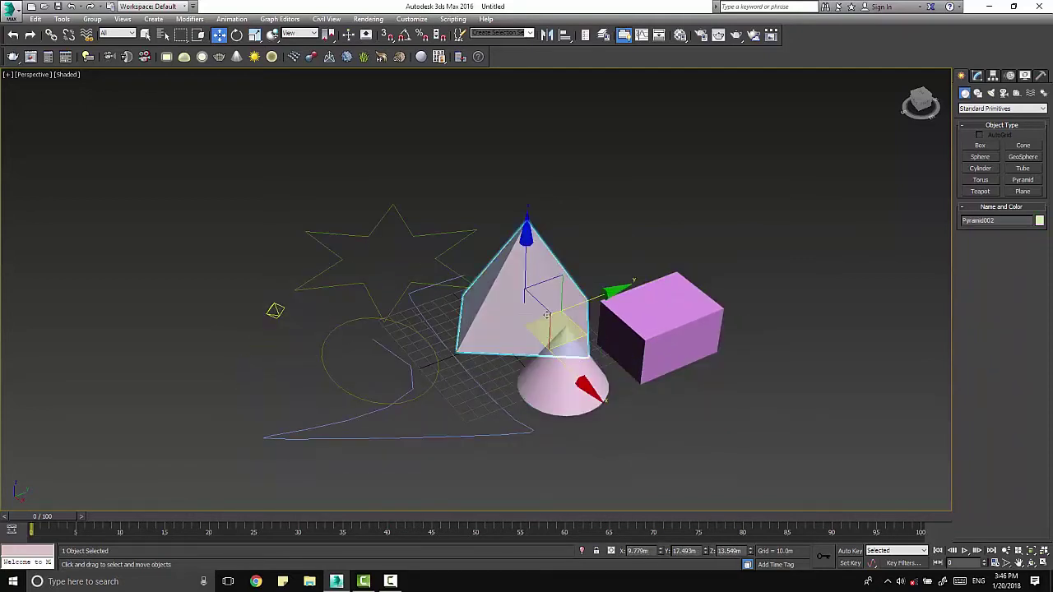
pyautogui.moveTo(555, 325); pyautogui.dragTo(517, 268)
pyautogui.keyDown('alt'); pyautogui.moveTo(517, 267); pyautogui.dragTo(576, 271, button='middle'); pyautogui.keyUp('alt')
# Rotate the cone about 100° and the box about their vertical Z axes.
pyautogui.click(506, 387)
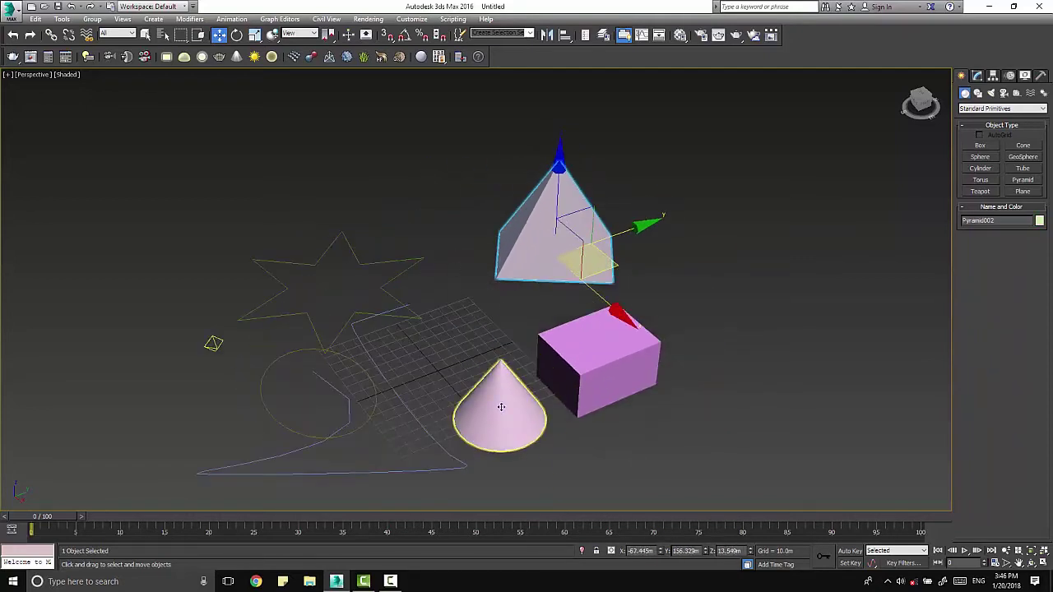
pyautogui.keyDown('alt'); pyautogui.moveTo(506, 387); pyautogui.dragTo(548, 315, button='middle'); pyautogui.keyUp('alt')
pyautogui.press('r')
pyautogui.press('e')
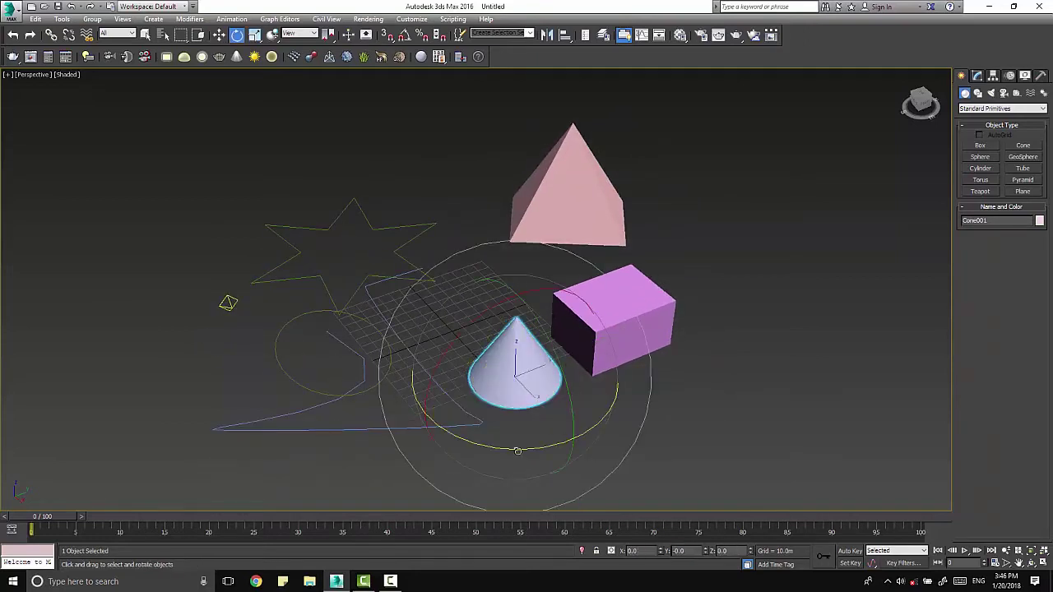
pyautogui.moveTo(568, 448)
pyautogui.mouseDown()
pyautogui.moveTo(432, 436)
pyautogui.moveTo(655, 408)
pyautogui.moveTo(520, 235)
pyautogui.mouseUp()
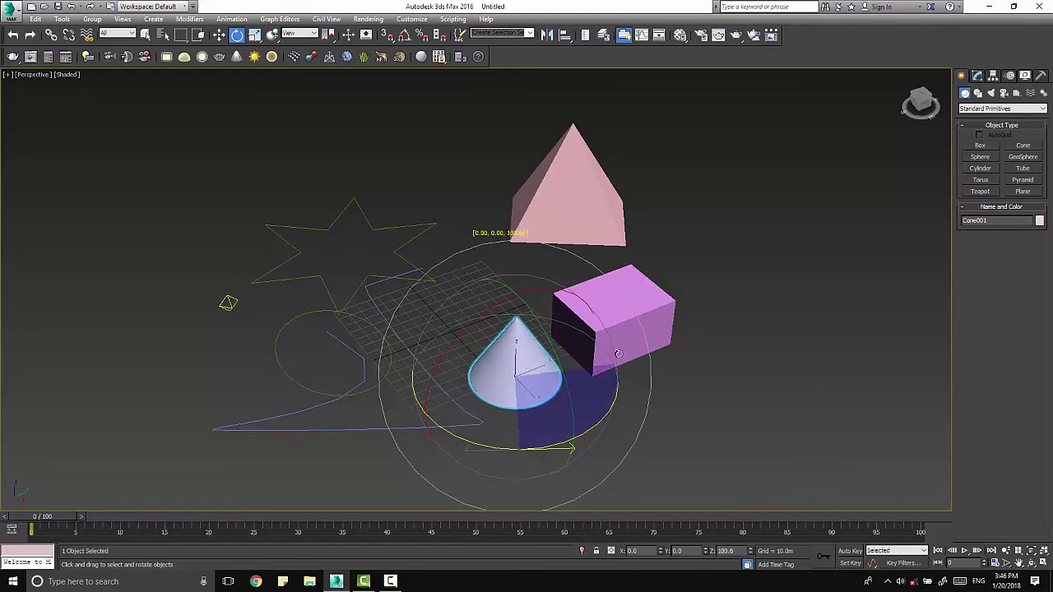
pyautogui.moveTo(520, 235); pyautogui.dragTo(617, 354)
pyautogui.scroll(5, 617, 346)
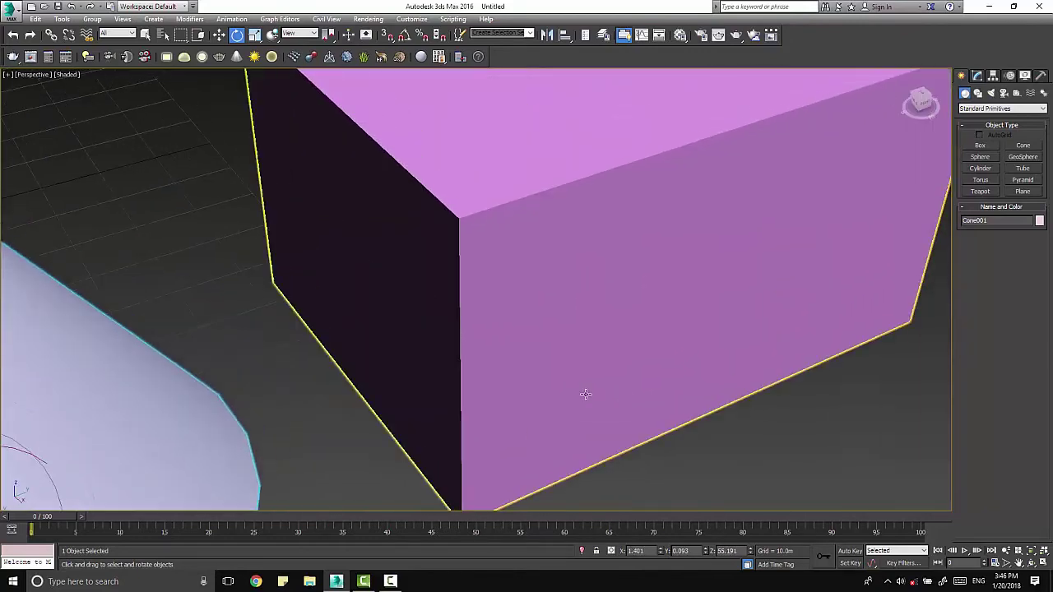
pyautogui.scroll(-3, 618, 345)
pyautogui.click(608, 372)
pyautogui.moveTo(593, 448); pyautogui.dragTo(559, 387)
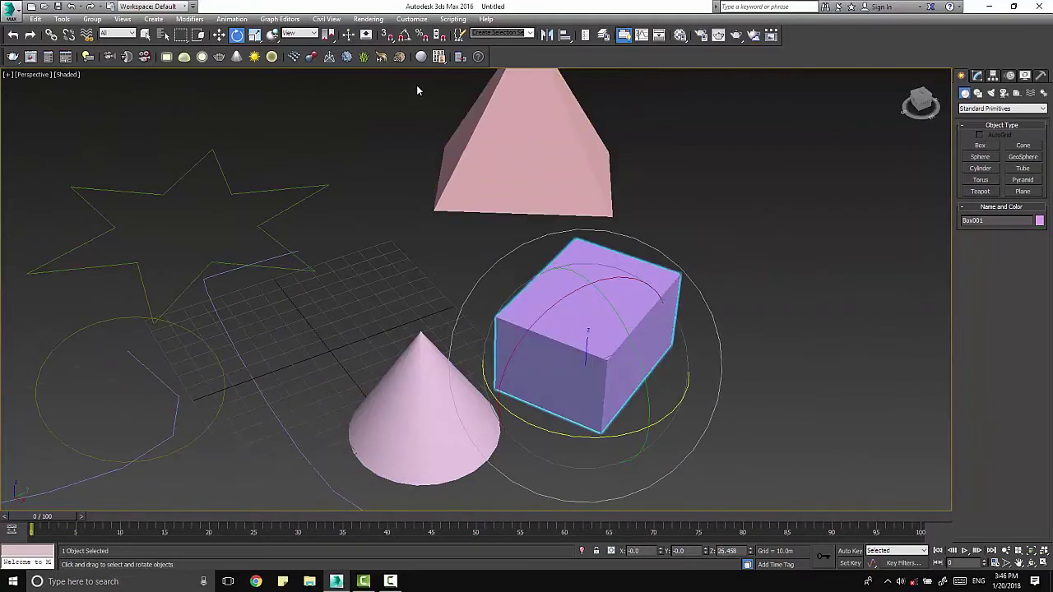
# Turn on Angle Snap and confirm the 5° angle step in Grid and Snap Settings.
pyautogui.click(403, 36)
pyautogui.rightClick(403, 36)
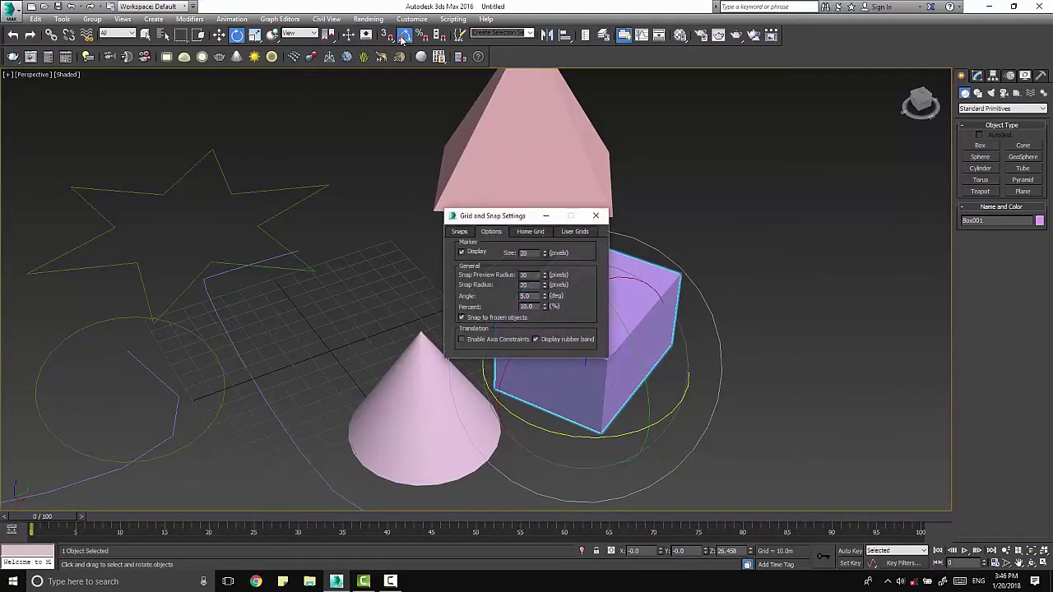
pyautogui.moveTo(518, 219); pyautogui.dragTo(394, 168)
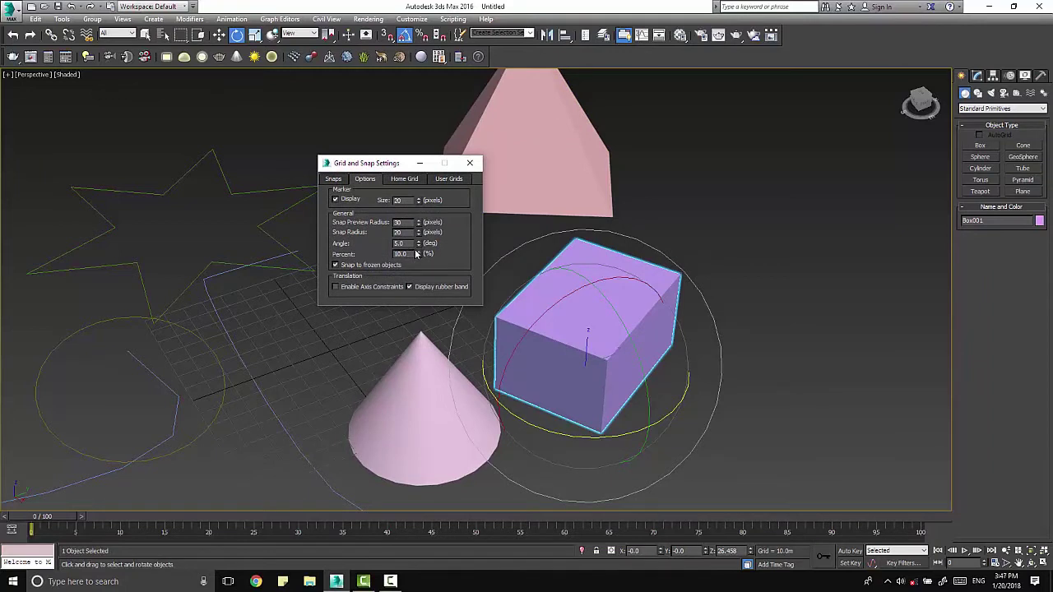
pyautogui.click(471, 164)
# Rotate the box about its vertical axis to Z = 55° using 5° angle snapping.
pyautogui.moveTo(561, 433); pyautogui.dragTo(571, 441)
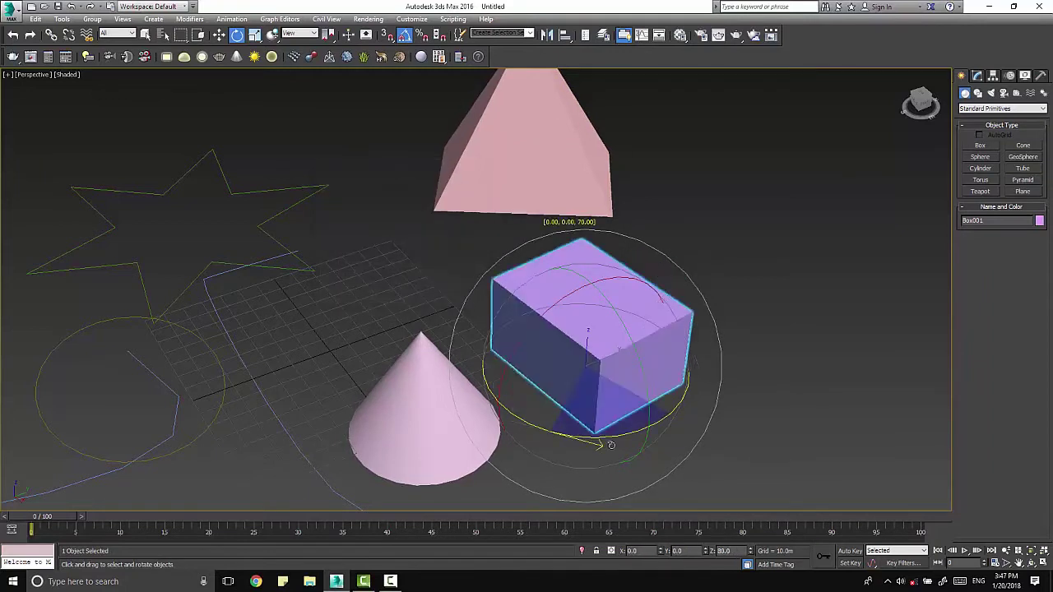
pyautogui.click(406, 37)
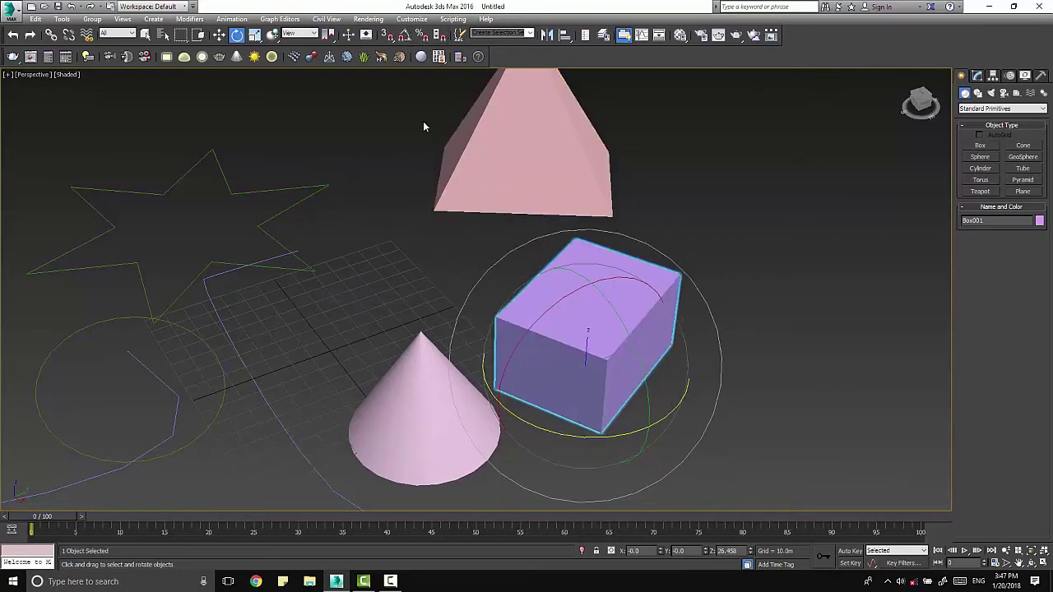
pyautogui.click(404, 36)
pyautogui.click(405, 36)
pyautogui.moveTo(537, 428); pyautogui.dragTo(576, 432)
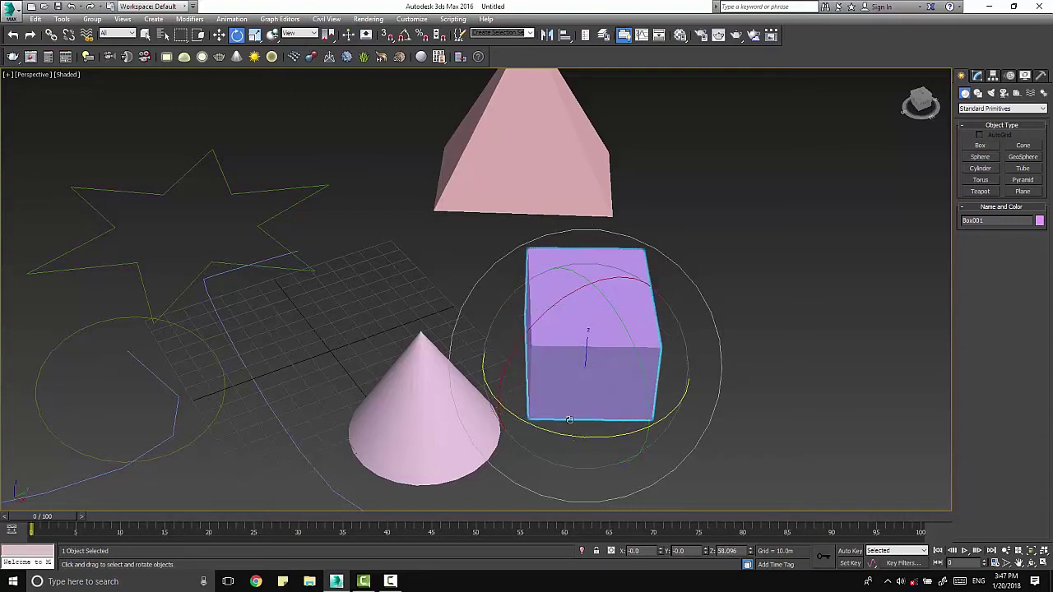
pyautogui.click(405, 36)
pyautogui.moveTo(592, 449); pyautogui.dragTo(628, 440)
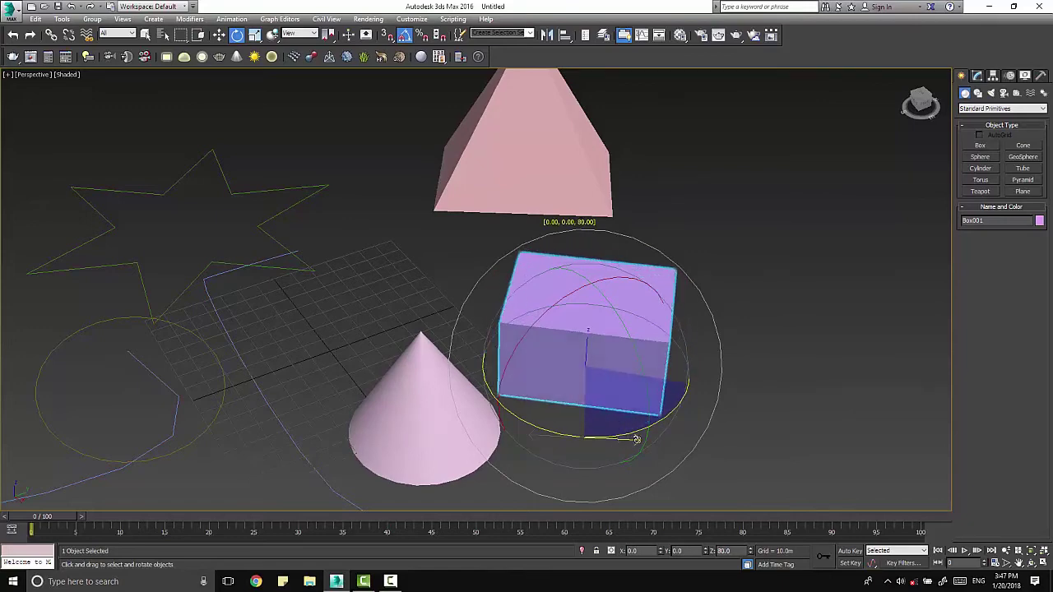
# Select the cone and switch to the Move tool (W).
pyautogui.click(424, 412)
pyautogui.keyDown('alt'); pyautogui.moveTo(187, 364); pyautogui.dragTo(200, 310, button='middle'); pyautogui.keyUp('alt')
pyautogui.press('w')
pyautogui.keyDown('alt'); pyautogui.moveTo(421, 353); pyautogui.dragTo(483, 359, button='middle'); pyautogui.keyUp('alt')
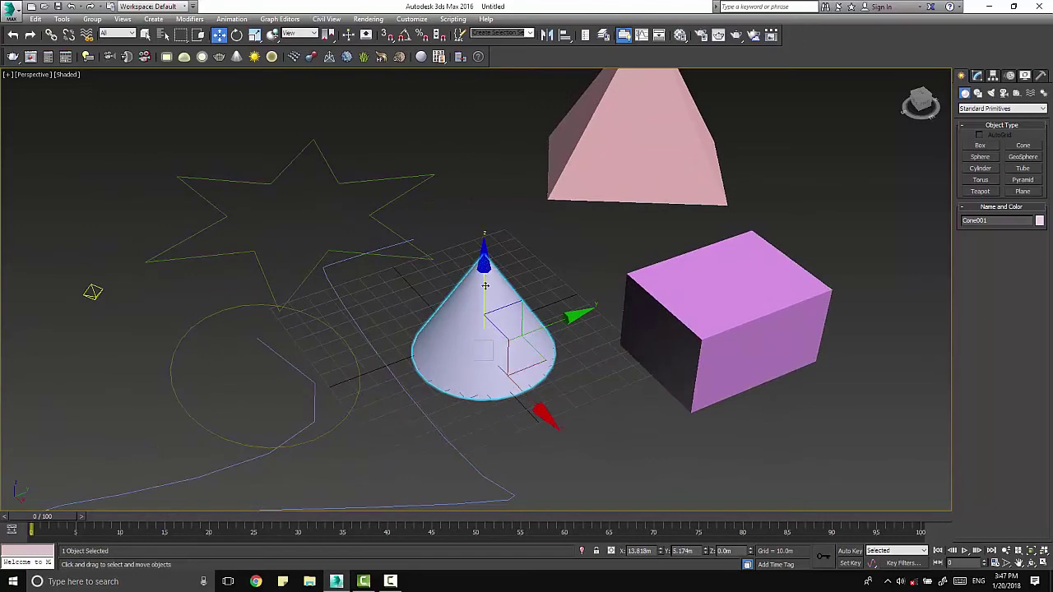
# Lift the cone along Z to 12.24m above the grid.
pyautogui.keyDown('alt'); pyautogui.moveTo(484, 324); pyautogui.dragTo(474, 333, button='middle'); pyautogui.keyUp('alt')
pyautogui.moveTo(474, 333); pyautogui.dragTo(475, 362)
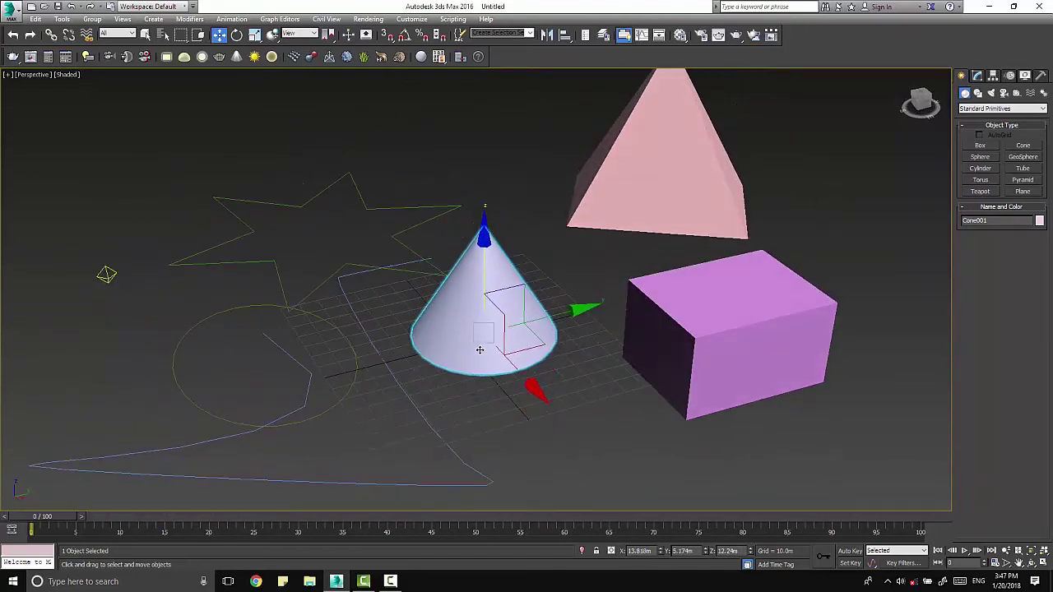
pyautogui.press('F7')
# Select the box, raise it along Z and move it left beside the cone.
pyautogui.click(625, 229)
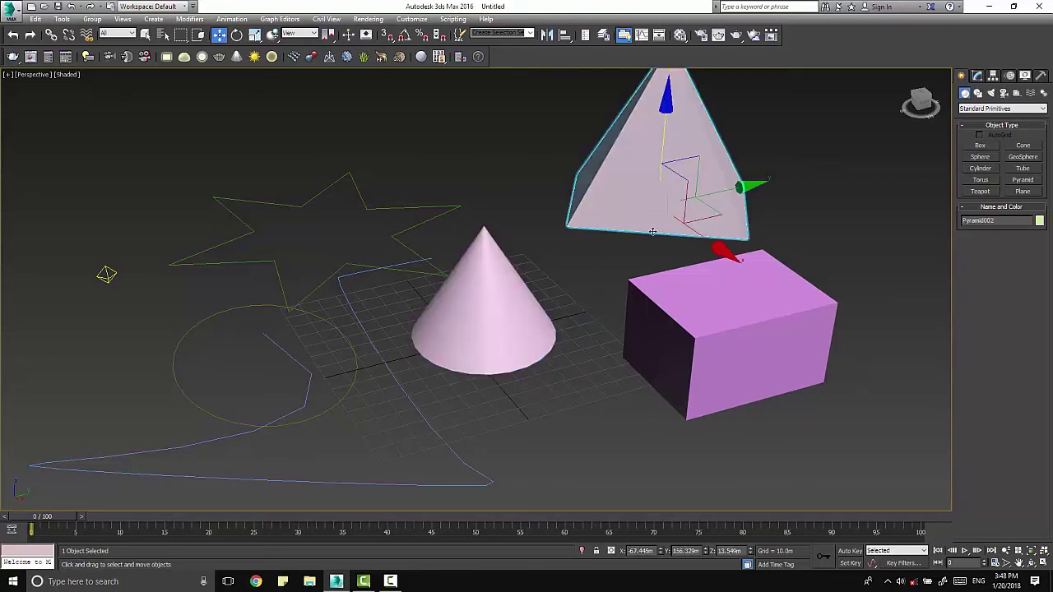
pyautogui.click(659, 305)
pyautogui.click(484, 320)
pyautogui.moveTo(485, 320); pyautogui.dragTo(494, 340, button='middle')
pyautogui.click(765, 353)
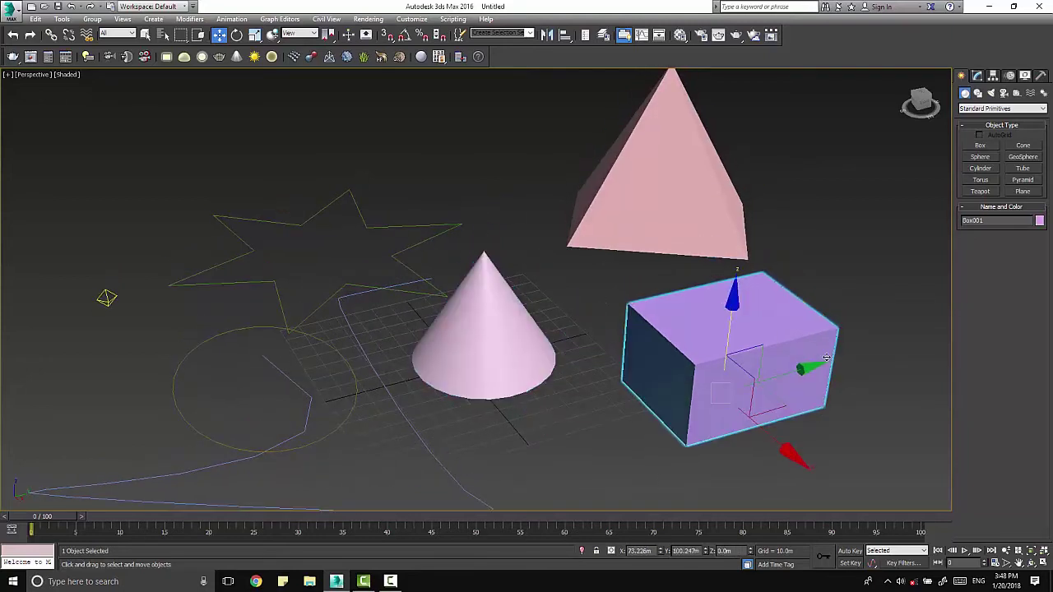
pyautogui.moveTo(806, 372)
pyautogui.mouseDown()
pyautogui.moveTo(737, 311)
pyautogui.moveTo(328, 371)
pyautogui.moveTo(454, 358)
pyautogui.mouseUp()
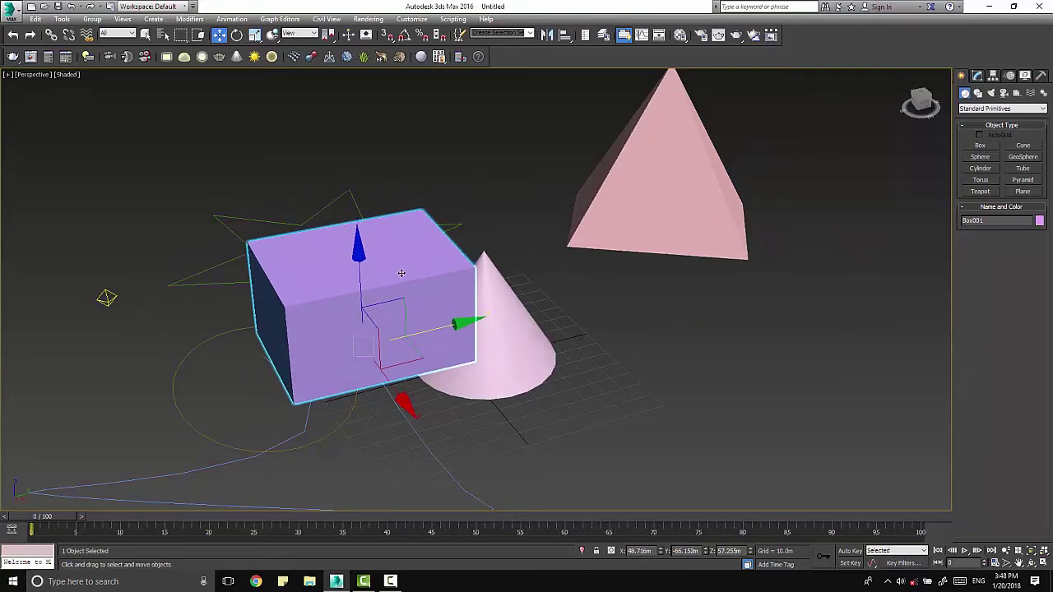
pyautogui.moveTo(400, 326); pyautogui.dragTo(339, 315)
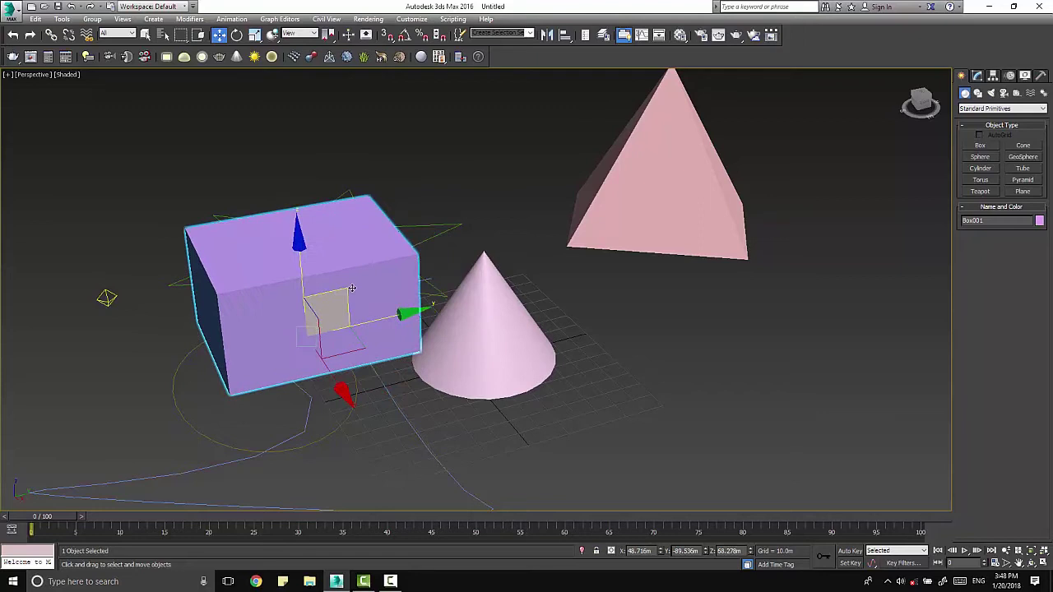
# Enable Vertex and Pivot snapping in Grid and Snap Settings.
pyautogui.rightClick(386, 35)
pyautogui.moveTo(396, 163); pyautogui.dragTo(528, 134)
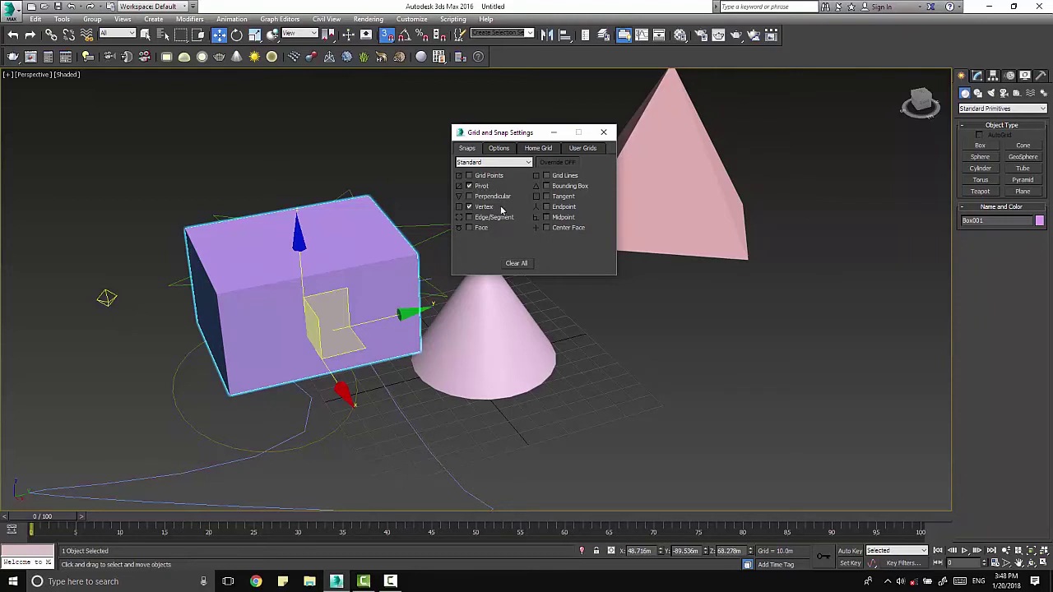
pyautogui.click(609, 134)
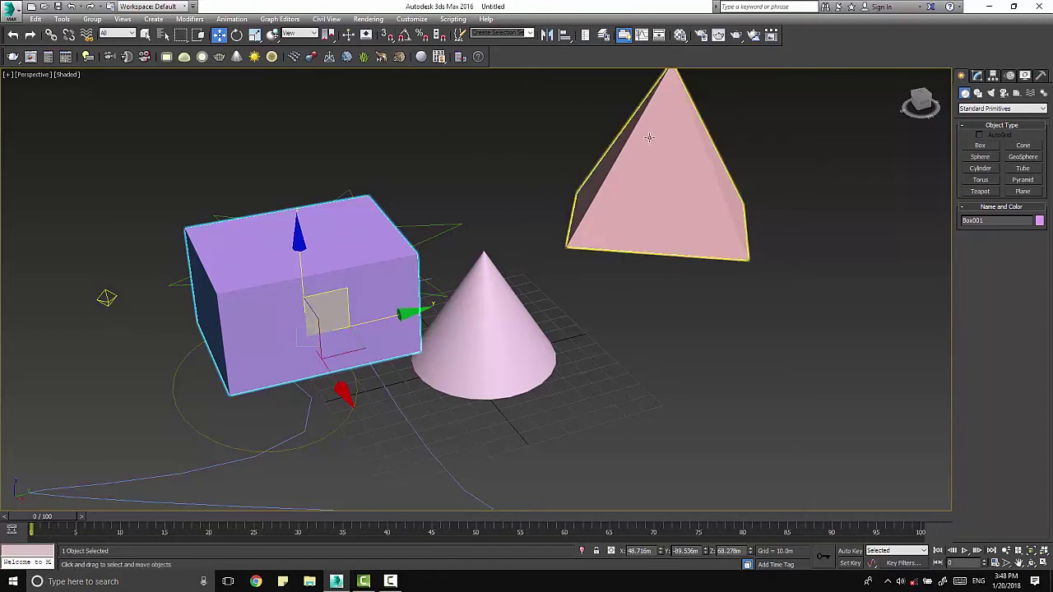
# With Snaps Toggle on, snap the box pivot to a pyramid vertex at 66.122m, 95.204m, 13.549m.
pyautogui.click(387, 34)
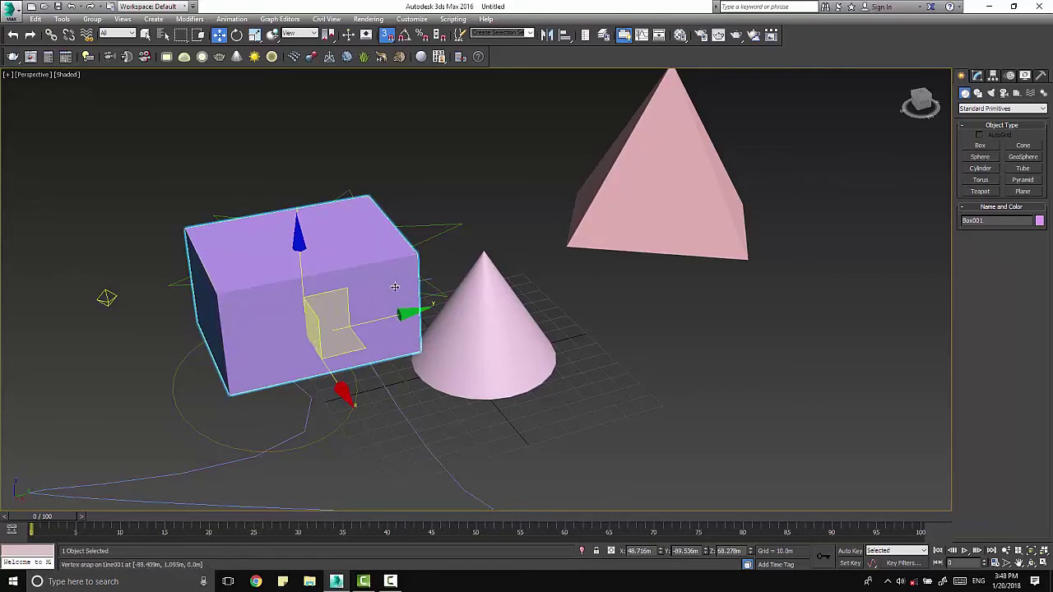
pyautogui.moveTo(305, 337)
pyautogui.mouseDown()
pyautogui.moveTo(466, 365)
pyautogui.moveTo(576, 239)
pyautogui.mouseUp()
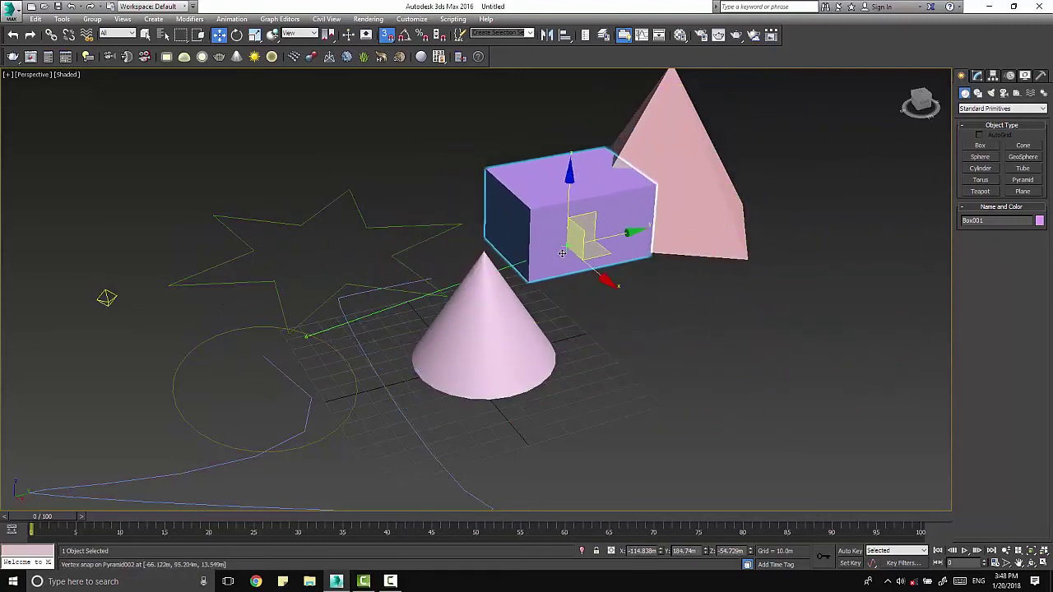
pyautogui.moveTo(576, 238); pyautogui.dragTo(540, 323, button='middle')
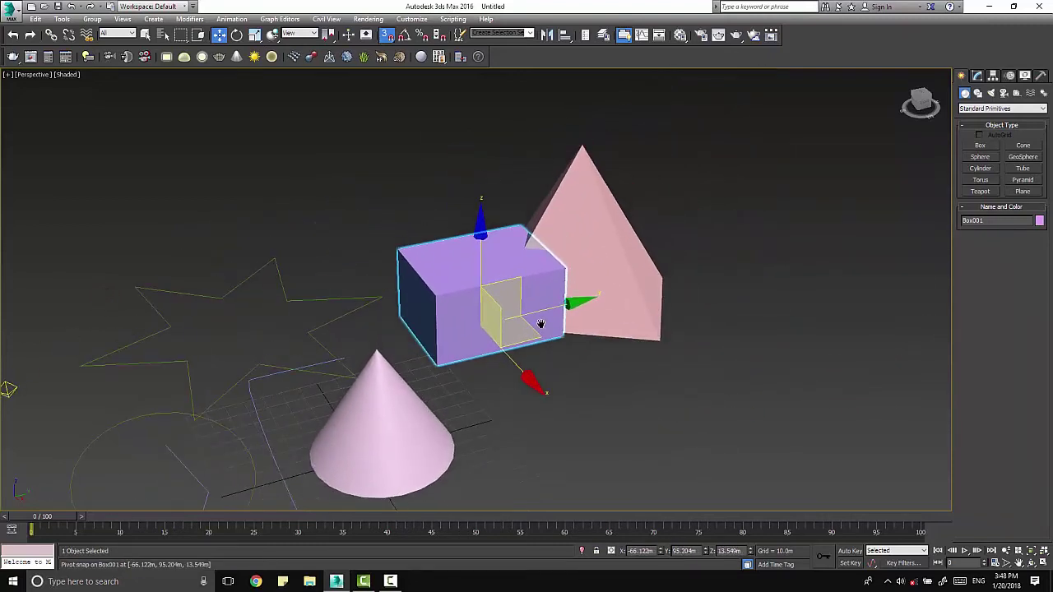
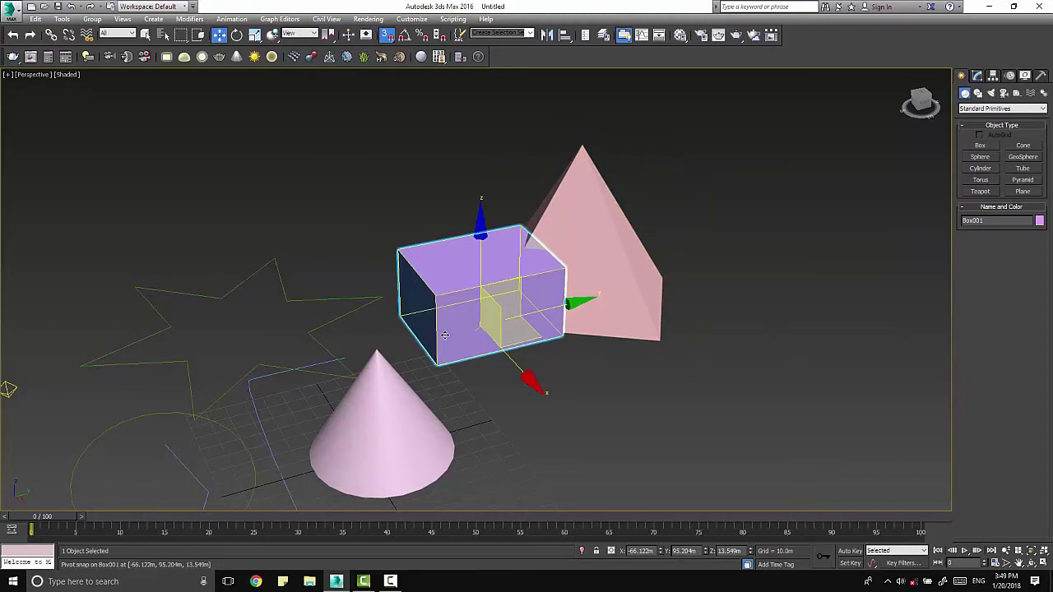
# Snap Box001 onto the pink cone's tip, then turn off Snaps Toggle and deselect.
pyautogui.moveTo(440, 348); pyautogui.dragTo(473, 326, button='middle')
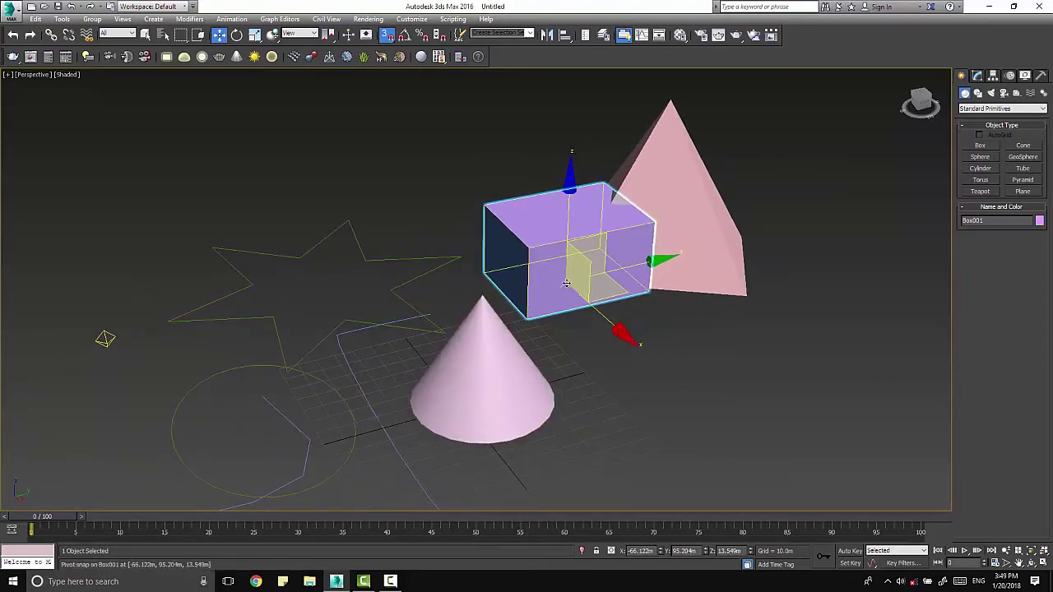
pyautogui.moveTo(567, 278)
pyautogui.mouseDown()
pyautogui.moveTo(455, 241)
pyautogui.moveTo(481, 297)
pyautogui.mouseUp()
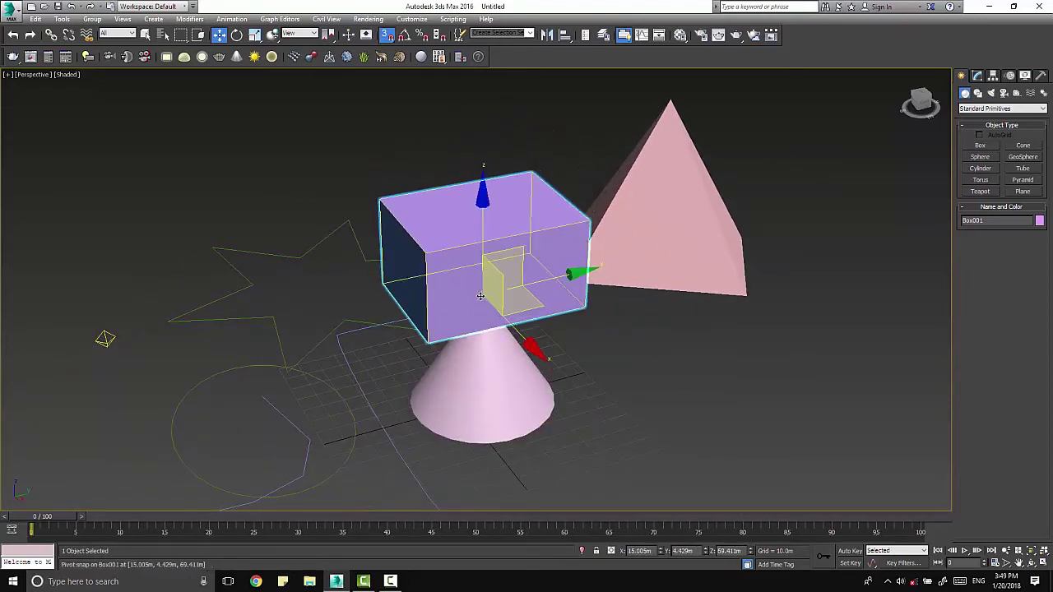
pyautogui.moveTo(609, 353)
pyautogui.mouseDown(button='middle')
pyautogui.moveTo(642, 354)
pyautogui.moveTo(634, 375)
pyautogui.moveTo(492, 168)
pyautogui.mouseUp(button='middle')
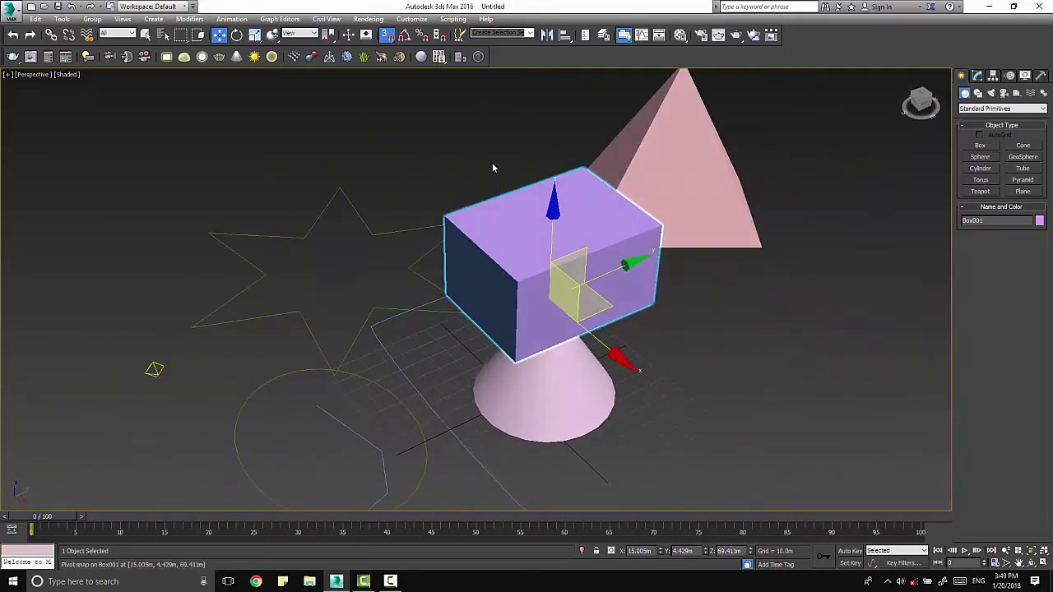
pyautogui.click(388, 36)
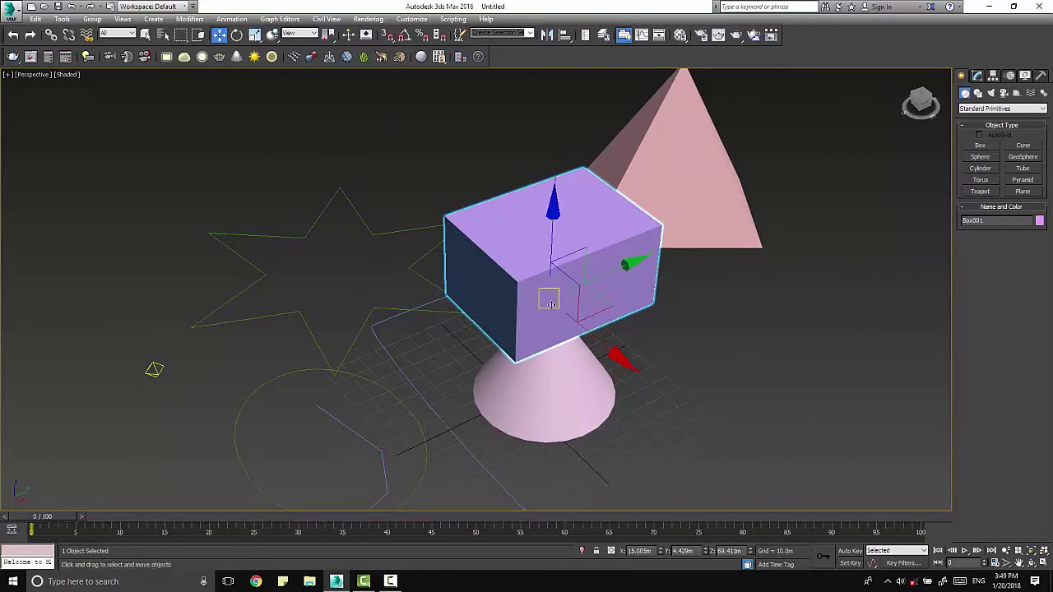
pyautogui.moveTo(548, 299)
pyautogui.mouseDown()
pyautogui.moveTo(533, 297)
pyautogui.moveTo(576, 371)
pyautogui.mouseUp()
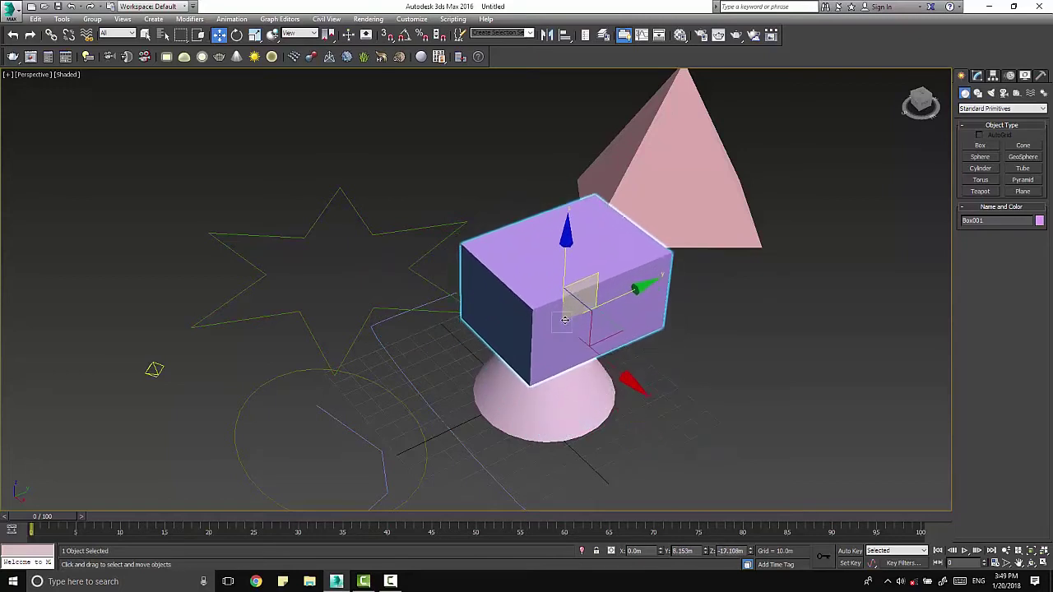
pyautogui.moveTo(576, 371); pyautogui.dragTo(548, 288)
pyautogui.click(271, 207)
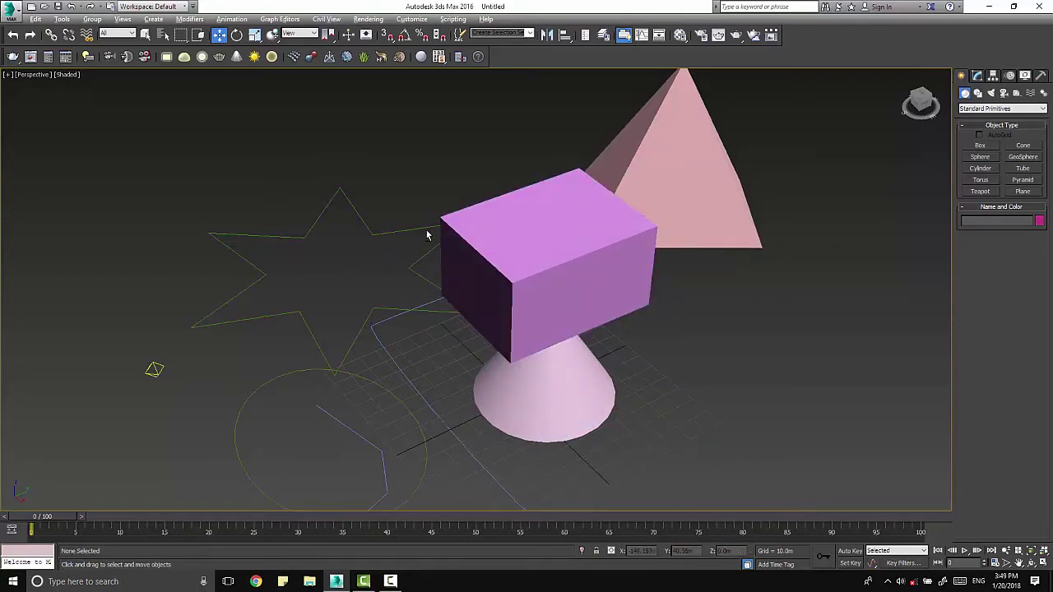
# Switch to four viewports and lower the box onto the cone tip in the Front view.
pyautogui.hotkey('alt', 'w')
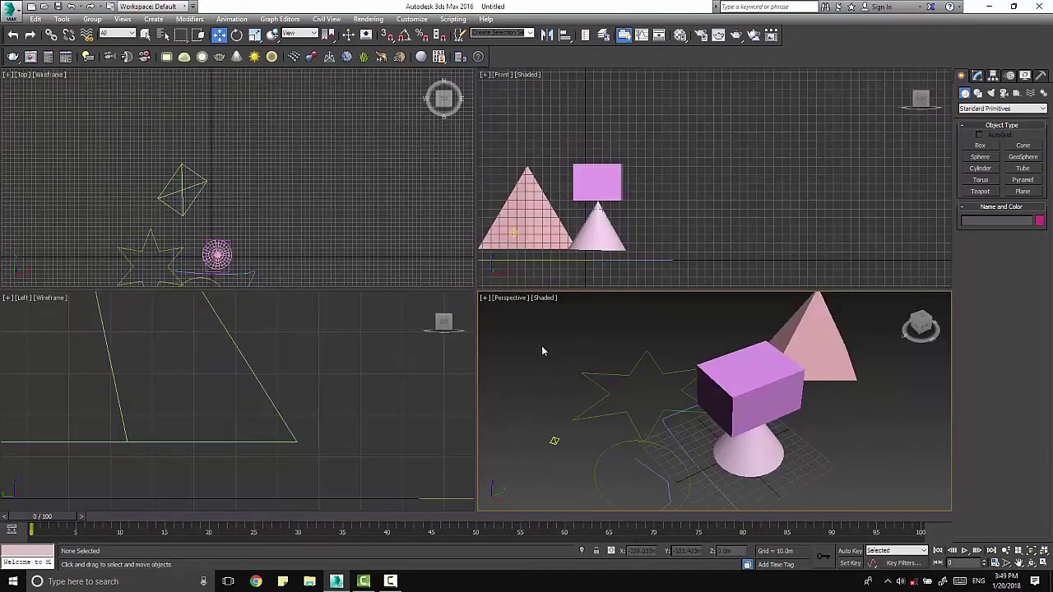
pyautogui.scroll(2, 617, 214)
pyautogui.scroll(2, 627, 218)
pyautogui.scroll(2, 617, 206)
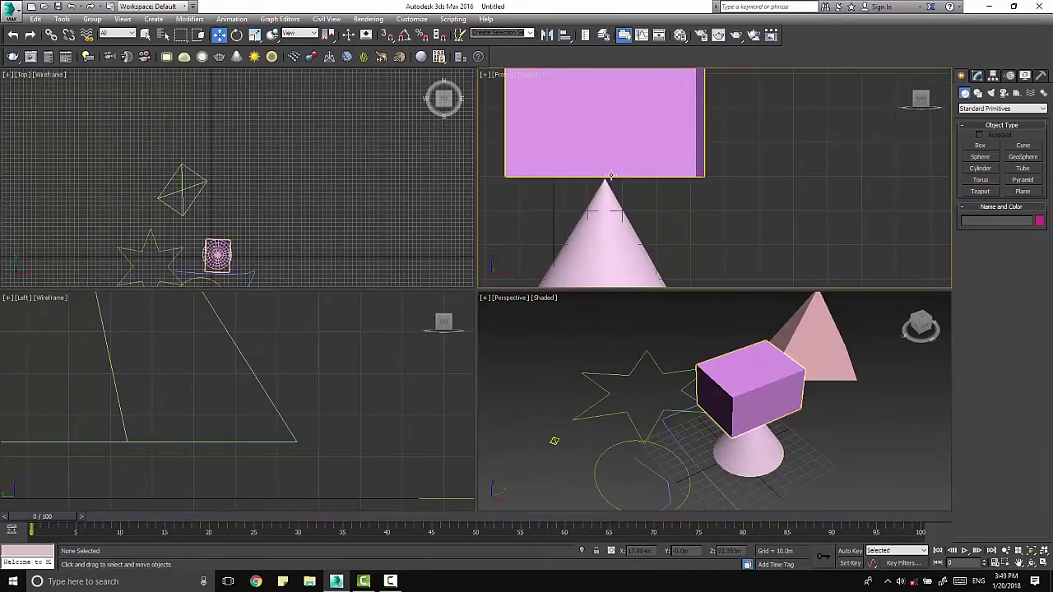
pyautogui.scroll(2, 590, 175)
pyautogui.scroll(-2, 590, 175)
pyautogui.scroll(-2, 628, 202)
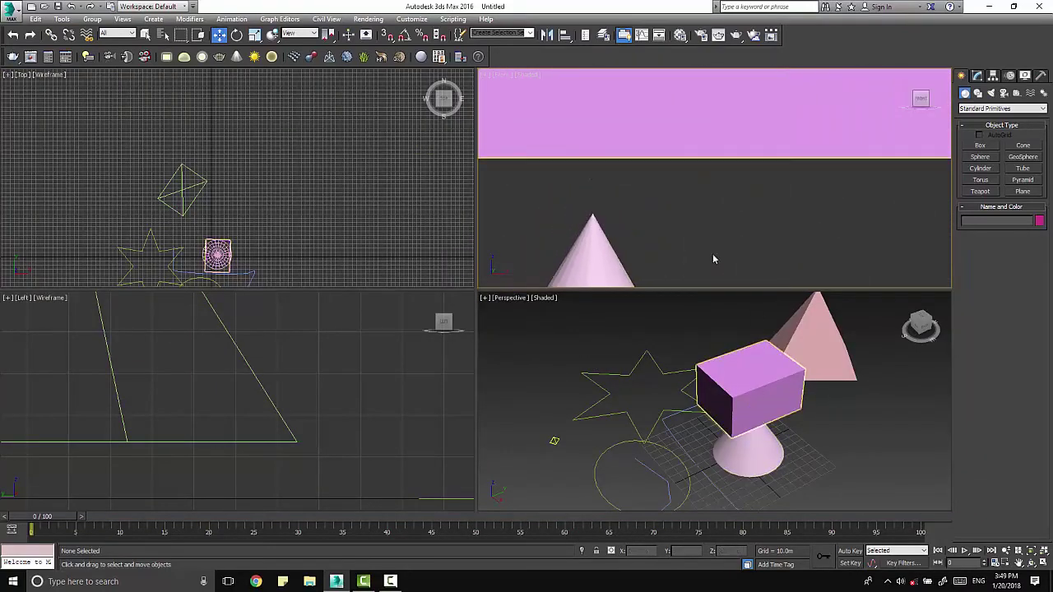
pyautogui.click(597, 112)
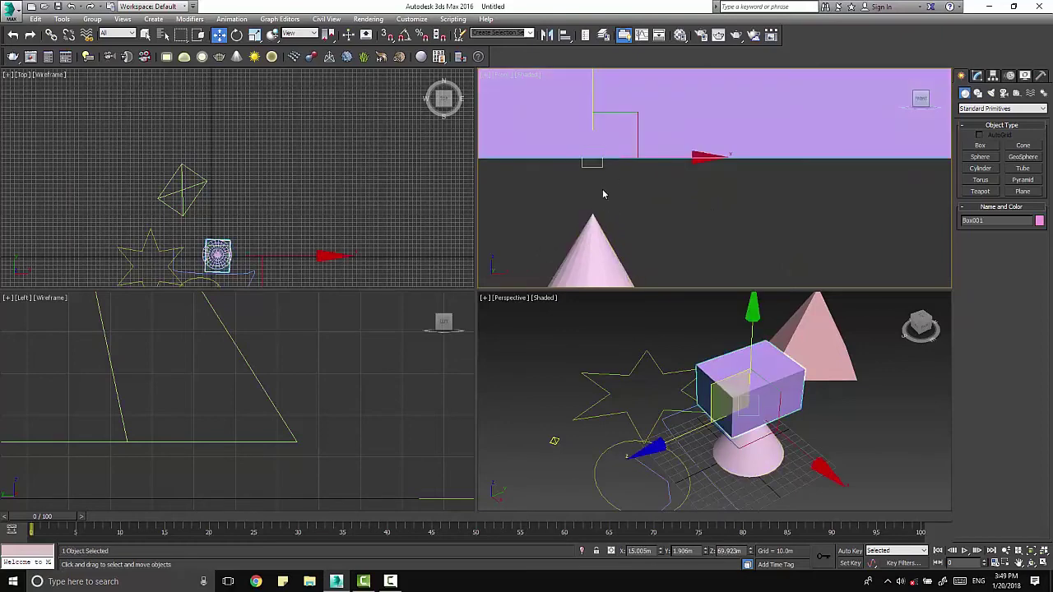
pyautogui.moveTo(589, 107); pyautogui.dragTo(586, 160)
pyautogui.click(277, 187)
pyautogui.moveTo(277, 186); pyautogui.dragTo(303, 104, button='middle')
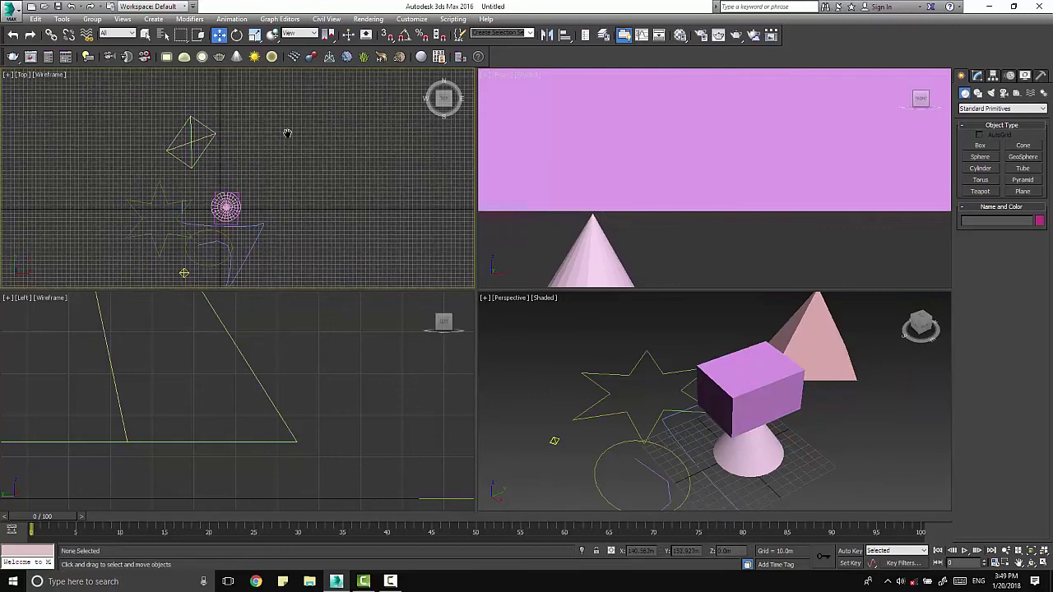
# Frame and zoom the Left view to confirm the box rests on the cone apex.
pyautogui.click(275, 383)
pyautogui.press('z')
pyautogui.scroll(5, 212, 404)
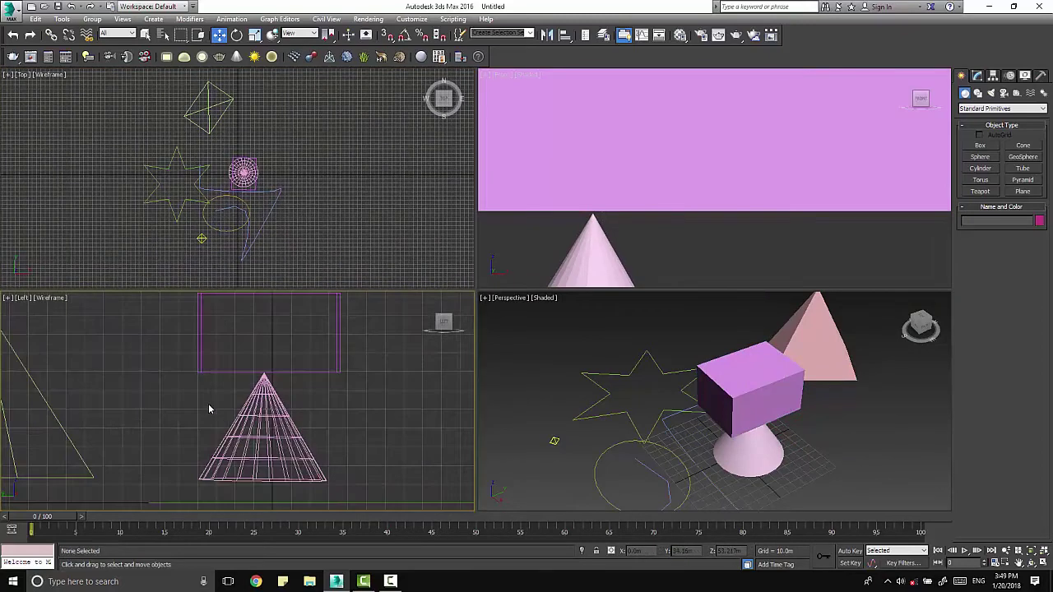
pyautogui.click(294, 372)
pyautogui.scroll(2, 295, 373)
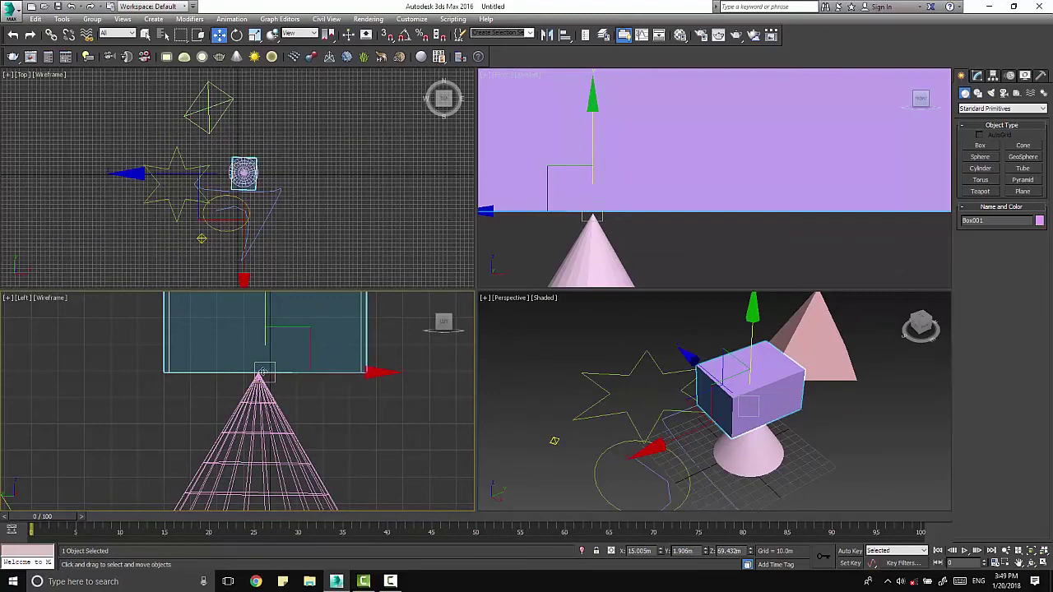
pyautogui.scroll(3, 260, 374)
pyautogui.scroll(2, 280, 386)
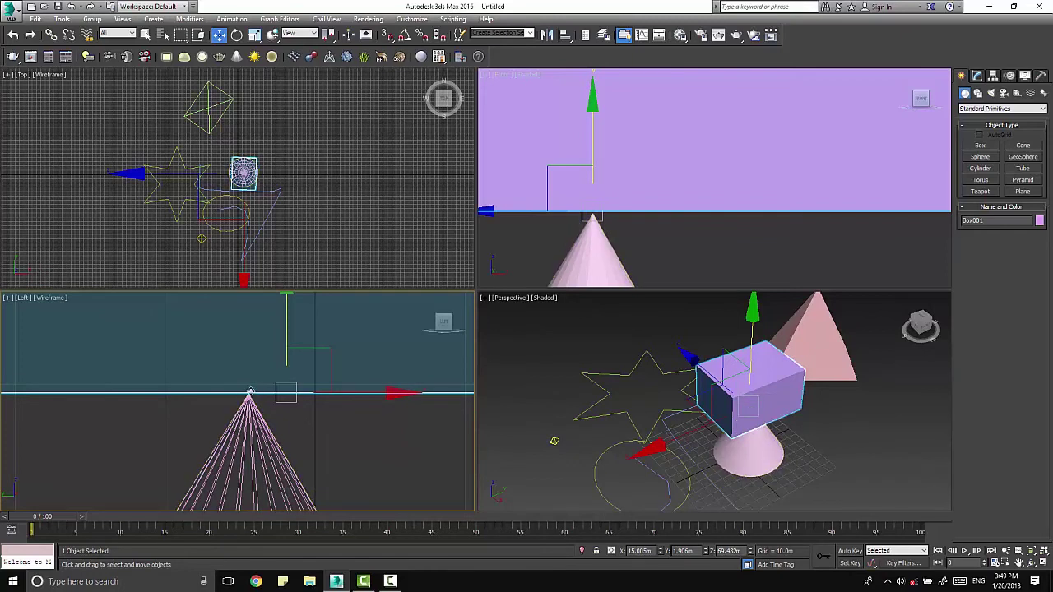
pyautogui.scroll(5, 804, 424)
pyautogui.scroll(-3, 694, 406)
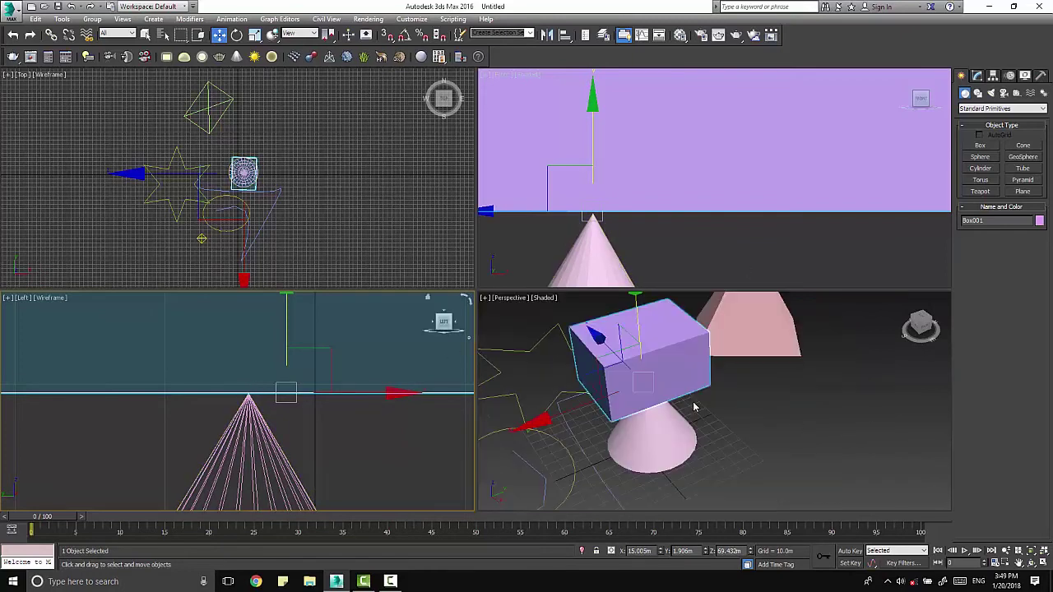
pyautogui.scroll(2, 693, 406)
pyautogui.click(591, 332)
# Maximize the Perspective view and switch it to Wireframe display.
pyautogui.hotkey('alt', 'w')
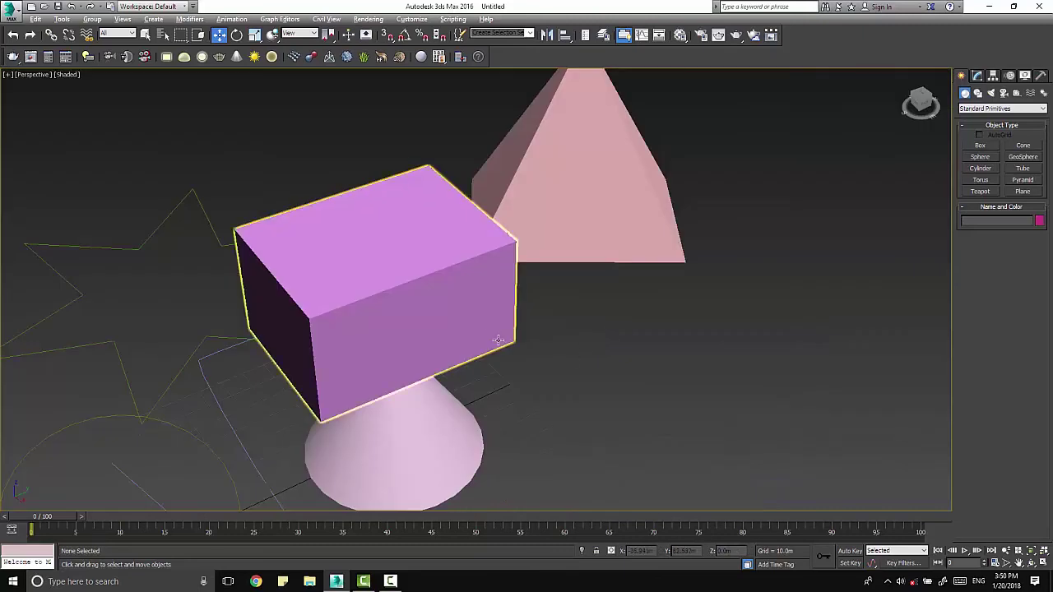
pyautogui.moveTo(603, 337)
pyautogui.mouseDown(button='middle')
pyautogui.moveTo(573, 345)
pyautogui.moveTo(589, 312)
pyautogui.moveTo(565, 315)
pyautogui.mouseUp(button='middle')
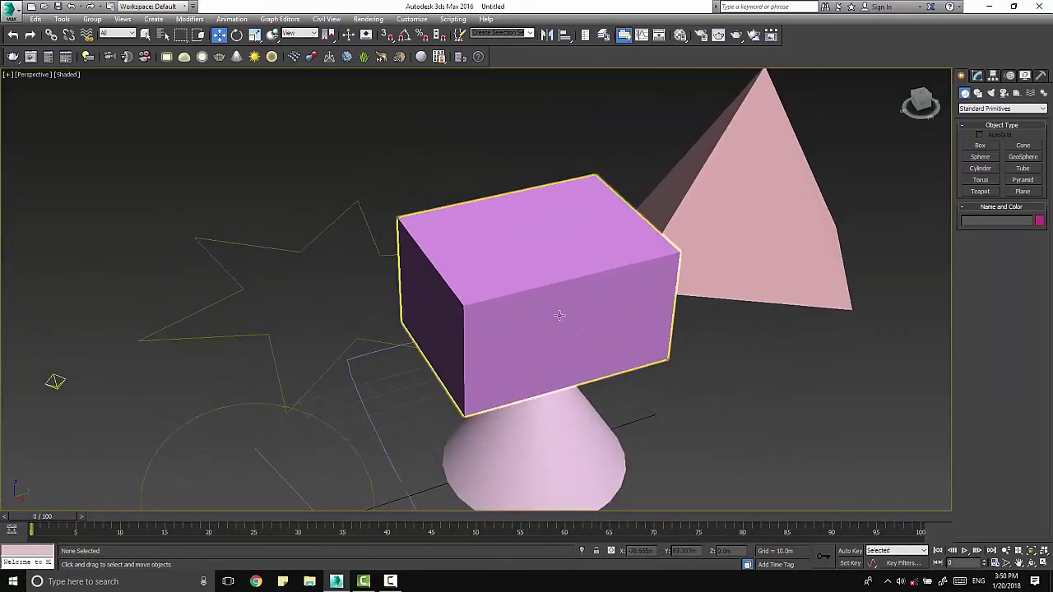
pyautogui.click(71, 75)
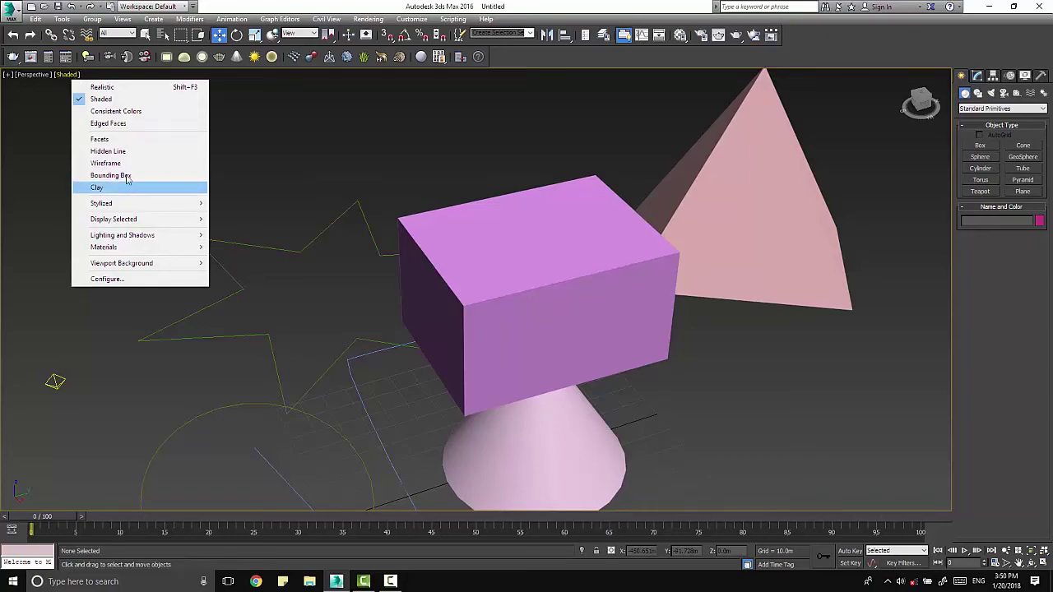
pyautogui.click(105, 163)
# Select the box and bring up the Mirror dialog, moving it clear of the view.
pyautogui.click(510, 288)
pyautogui.press('z')
pyautogui.moveTo(576, 345)
pyautogui.keyDown('alt'); pyautogui.mouseDown(button='middle')
pyautogui.moveTo(675, 388)
pyautogui.moveTo(621, 356)
pyautogui.mouseUp(button='middle'); pyautogui.keyUp('alt')
pyautogui.click(670, 350)
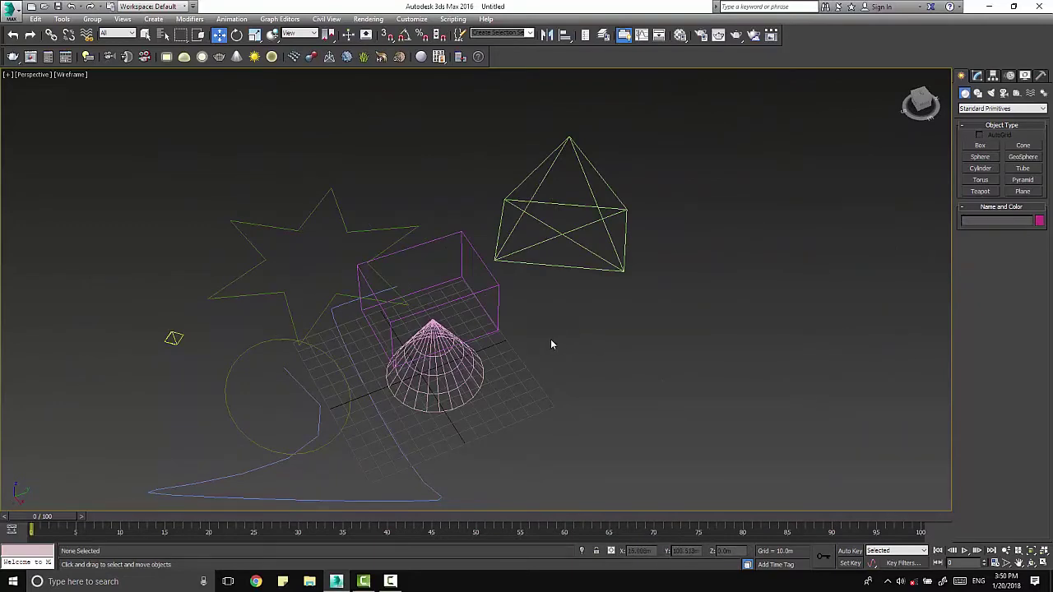
pyautogui.click(435, 366)
pyautogui.moveTo(434, 366); pyautogui.dragTo(533, 383, button='middle')
pyautogui.moveTo(593, 362); pyautogui.dragTo(678, 376, button='middle')
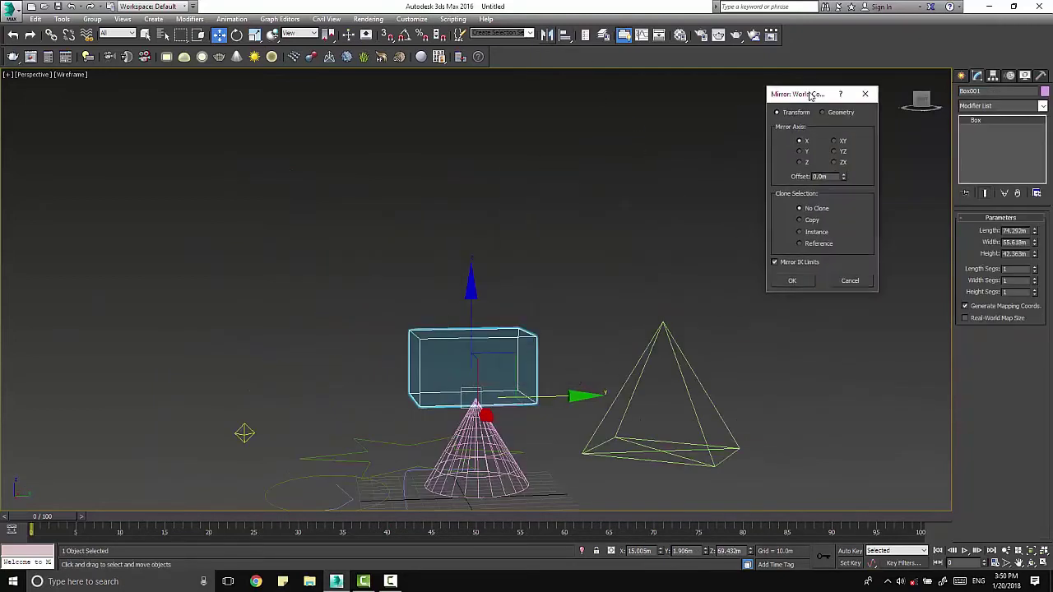
pyautogui.moveTo(811, 95); pyautogui.dragTo(724, 122)
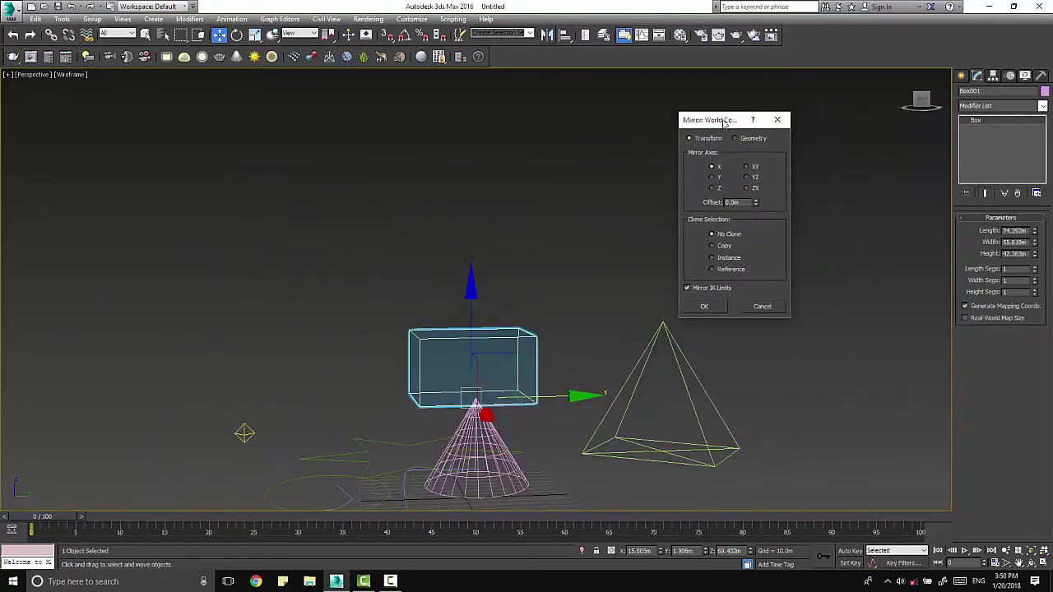
# Try X axis with Copy in the Mirror dialog, then cancel the mirror.
pyautogui.click(716, 167)
pyautogui.click(724, 247)
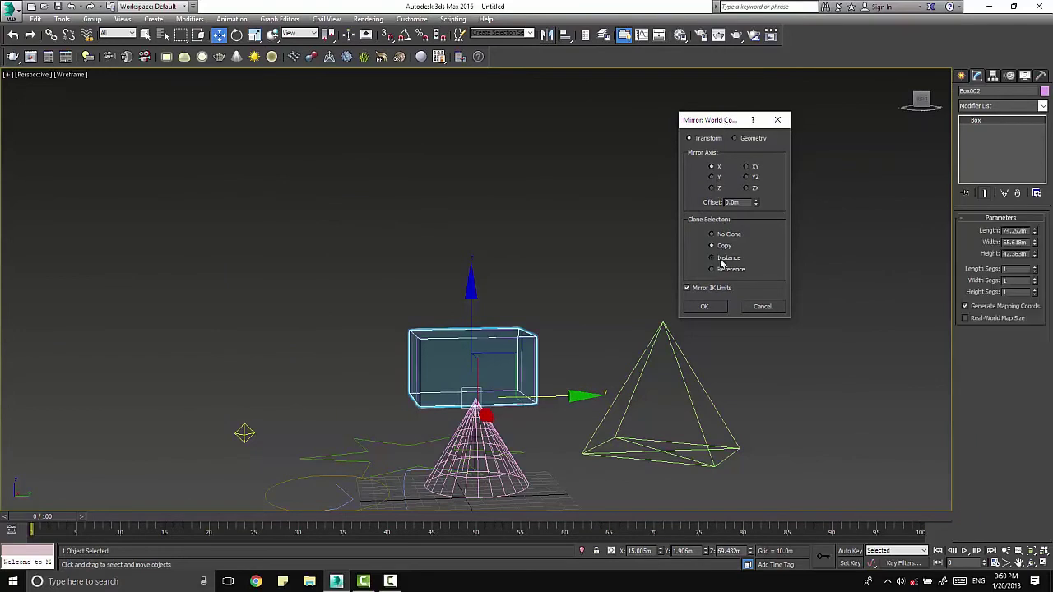
pyautogui.click(762, 306)
# Return the viewport to Shaded and select the box, cone and pyramid for removal.
pyautogui.click(72, 74)
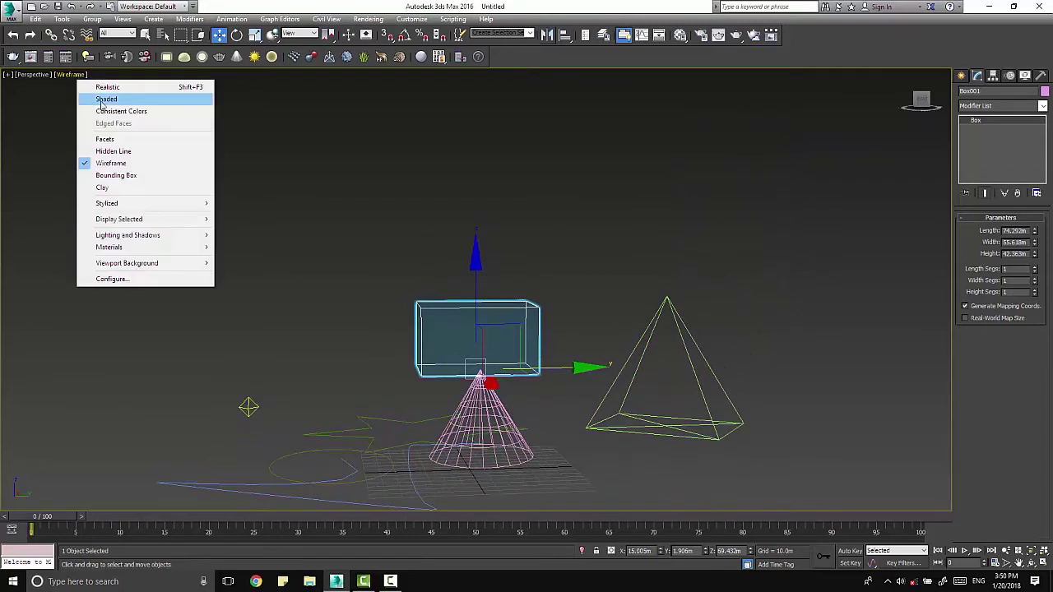
pyautogui.click(102, 104)
pyautogui.keyDown('alt'); pyautogui.moveTo(461, 247); pyautogui.dragTo(600, 341, button='middle'); pyautogui.keyUp('alt')
pyautogui.moveTo(564, 216); pyautogui.dragTo(541, 359)
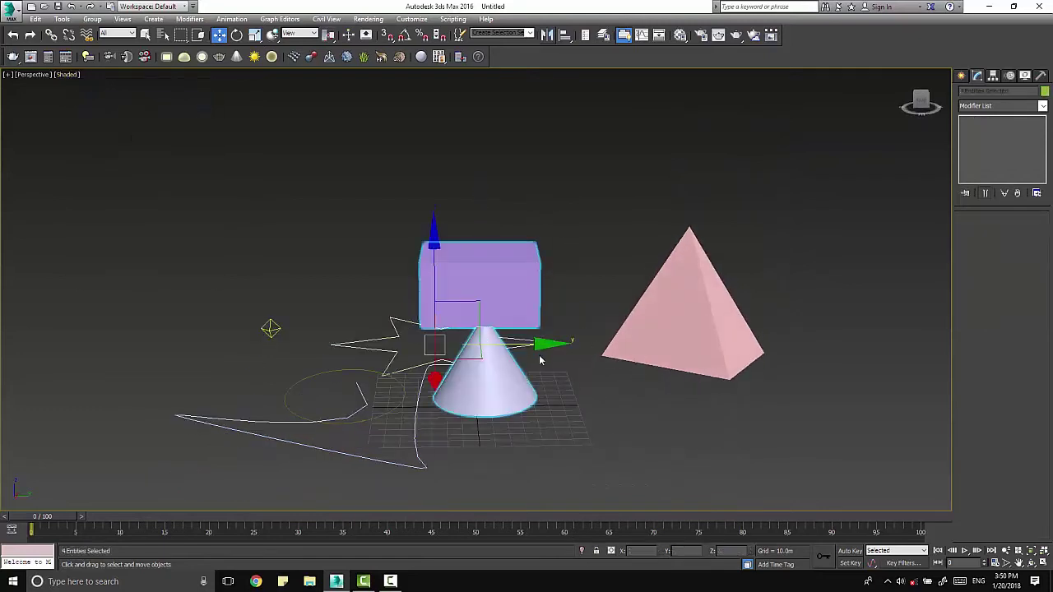
pyautogui.keyDown('alt'); pyautogui.moveTo(540, 359); pyautogui.dragTo(511, 416, button='middle'); pyautogui.keyUp('alt')
pyautogui.click(511, 415)
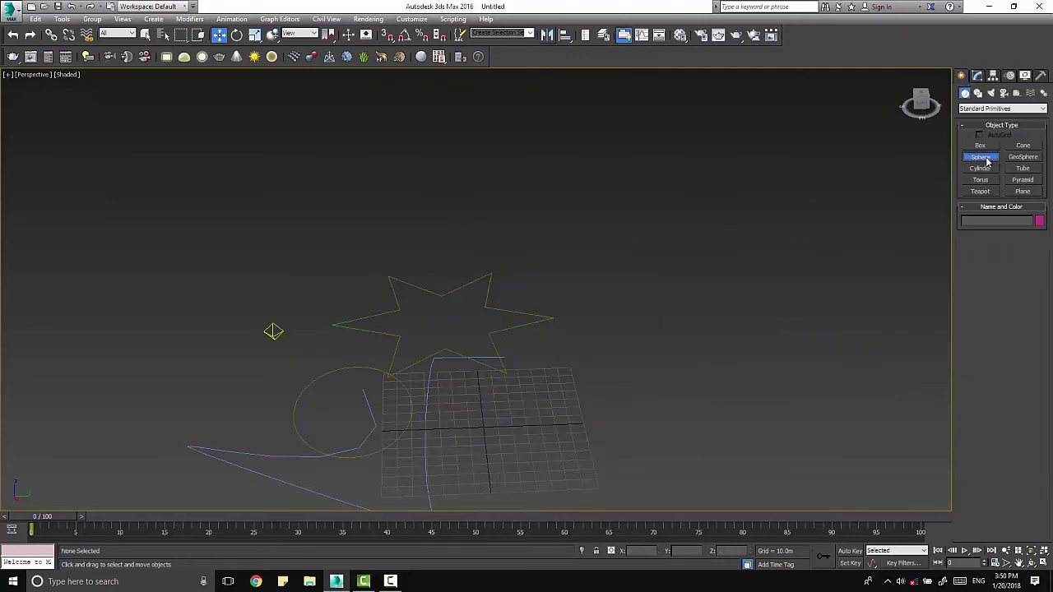
# Create a large sphere, Sphere001, in the Perspective view.
pyautogui.click(980, 157)
pyautogui.moveTo(427, 386); pyautogui.dragTo(507, 445)
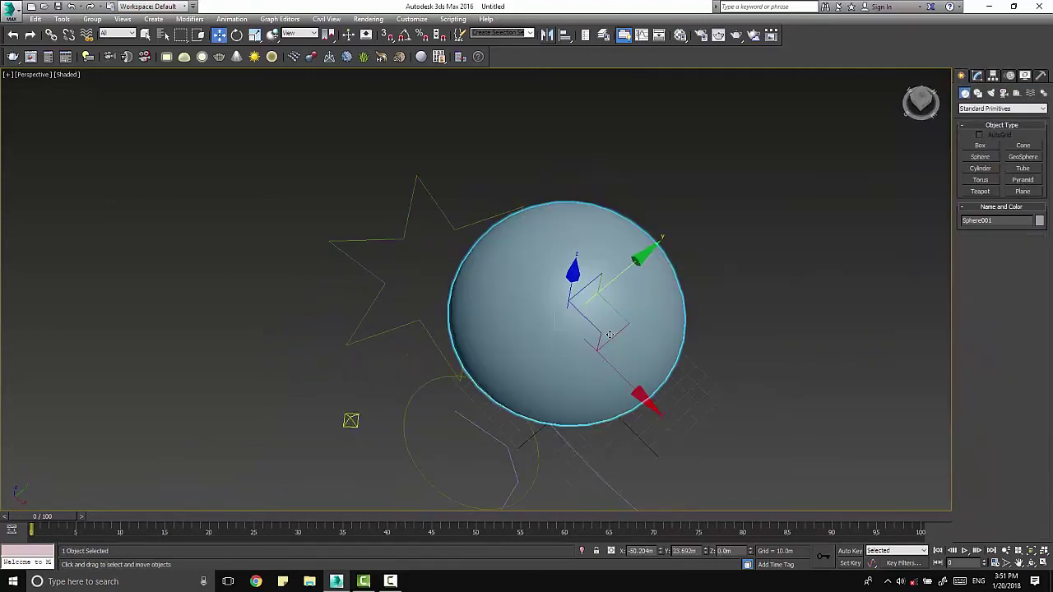
pyautogui.press('F3')
pyautogui.moveTo(599, 376)
pyautogui.keyDown('alt'); pyautogui.mouseDown(button='middle')
pyautogui.moveTo(604, 324)
pyautogui.moveTo(575, 329)
pyautogui.mouseUp(button='middle'); pyautogui.keyUp('alt')
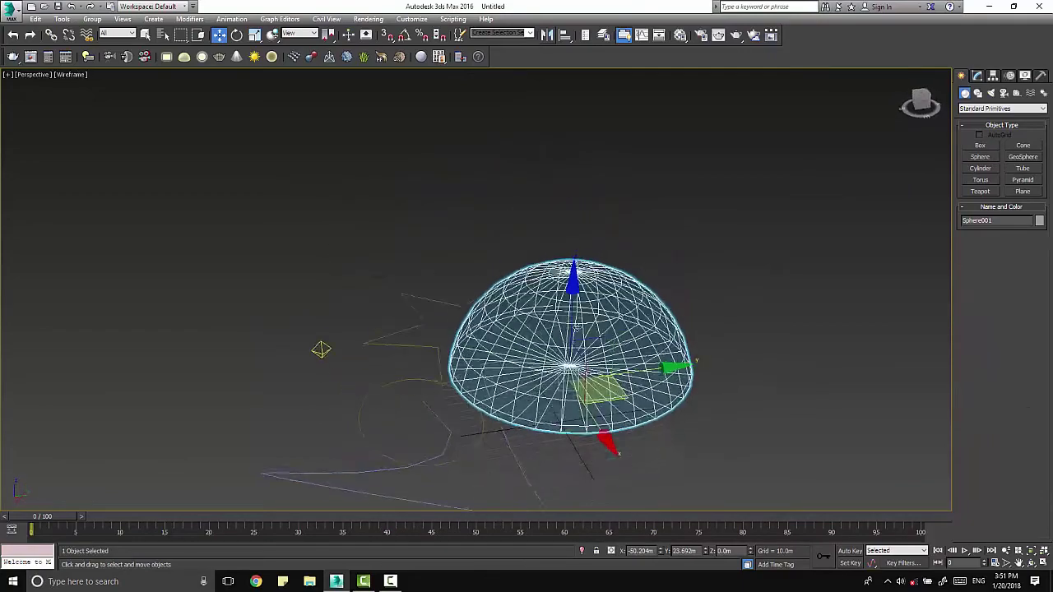
# Toggle F3 wireframe and F4 edged faces, settling on shaded with edged faces.
pyautogui.press('F3')
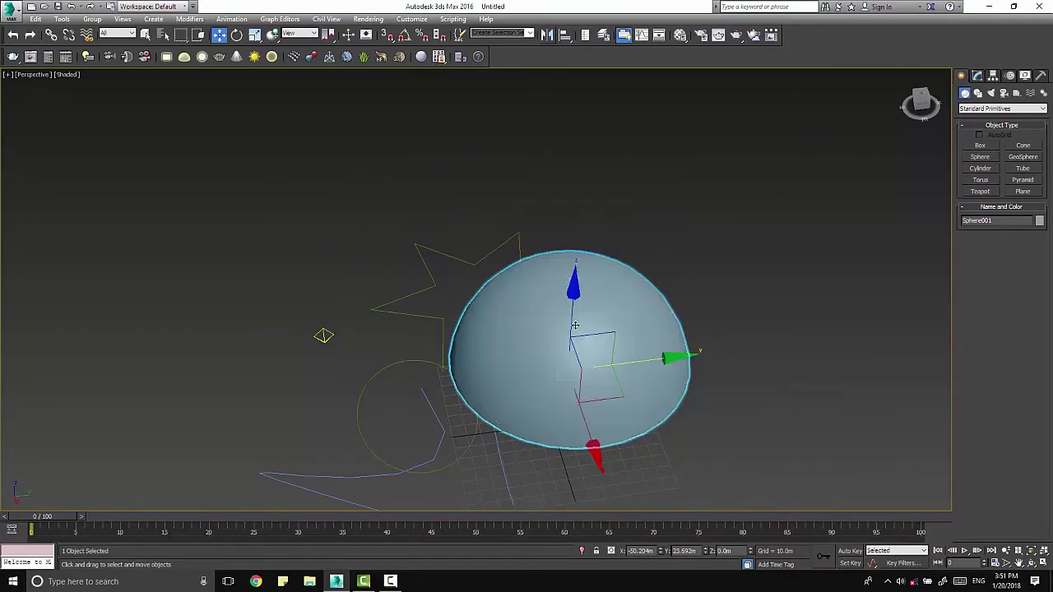
pyautogui.press('F3')
pyautogui.press('F3')
pyautogui.hotkey('ctrl', 'd')
pyautogui.press('F4')
pyautogui.scroll(10, 504, 283)
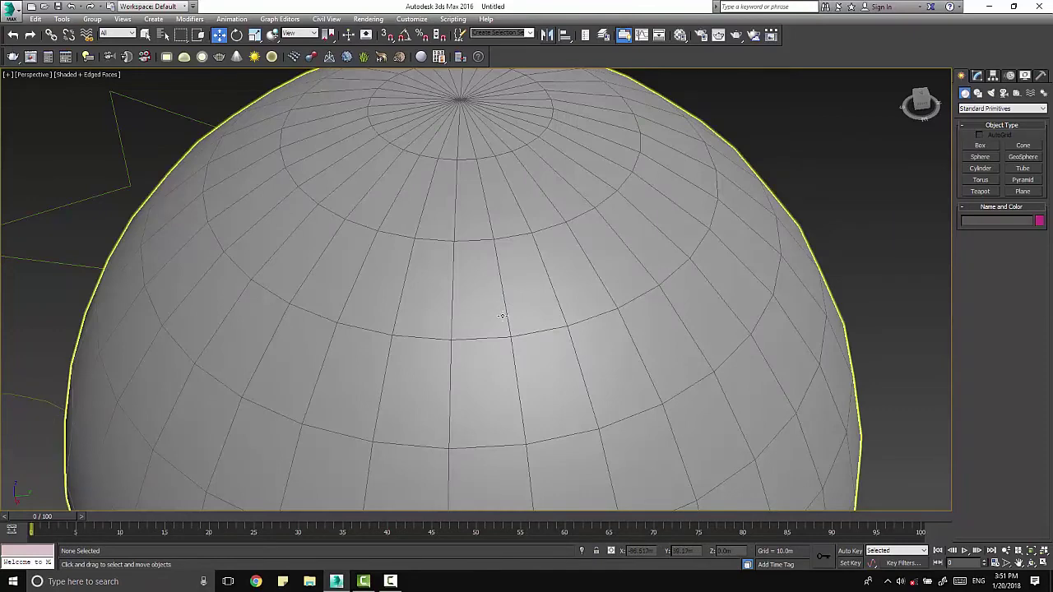
pyautogui.press('F4')
pyautogui.press('F4')
pyautogui.press('F4')
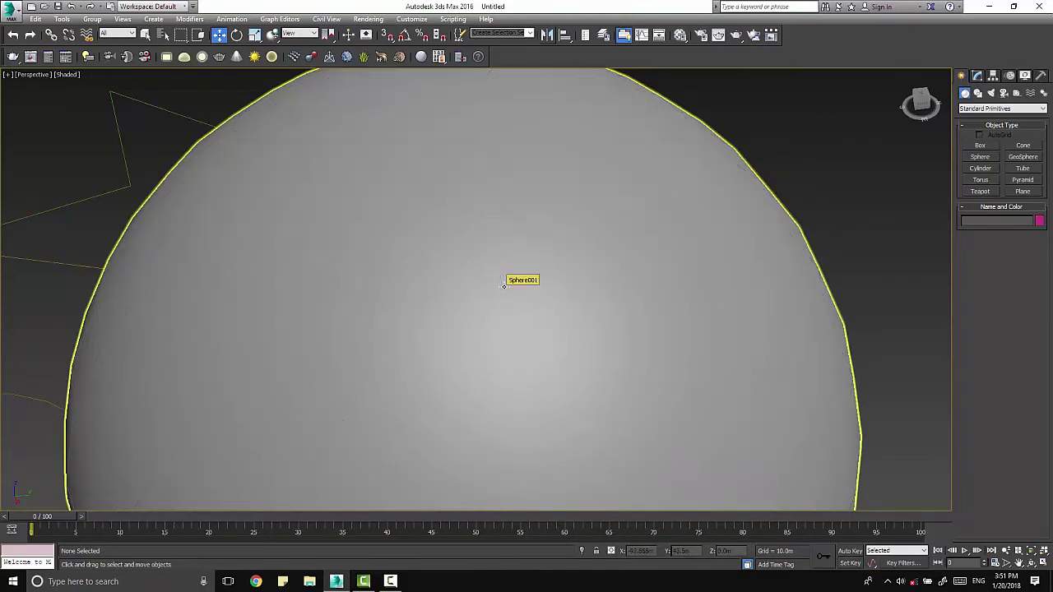
pyautogui.press('F4')
pyautogui.press('F3')
pyautogui.press('F3')
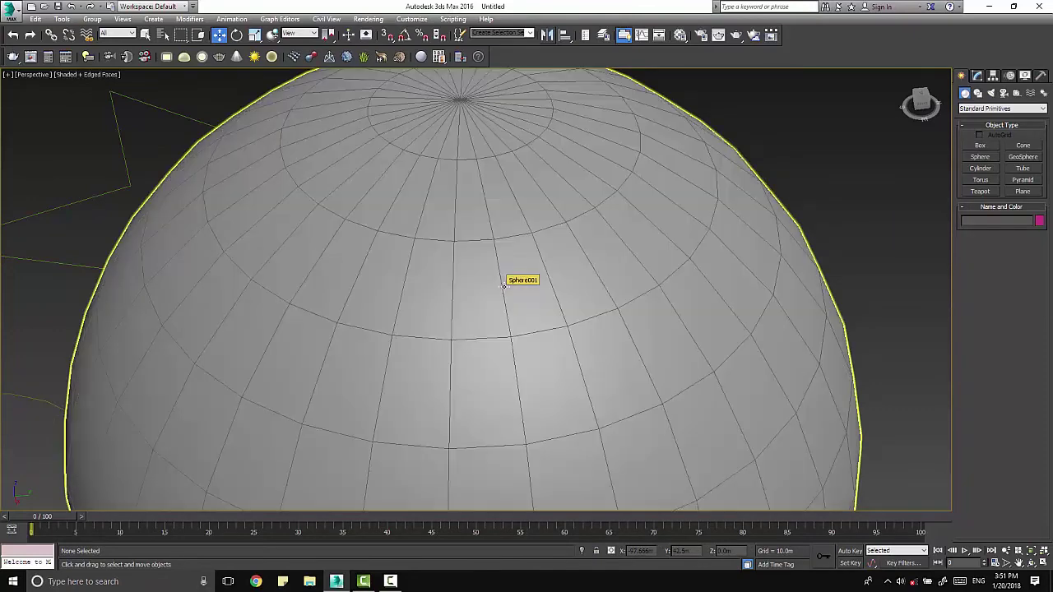
pyautogui.scroll(-10, 504, 283)
pyautogui.scroll(5, 505, 341)
pyautogui.press('F3')
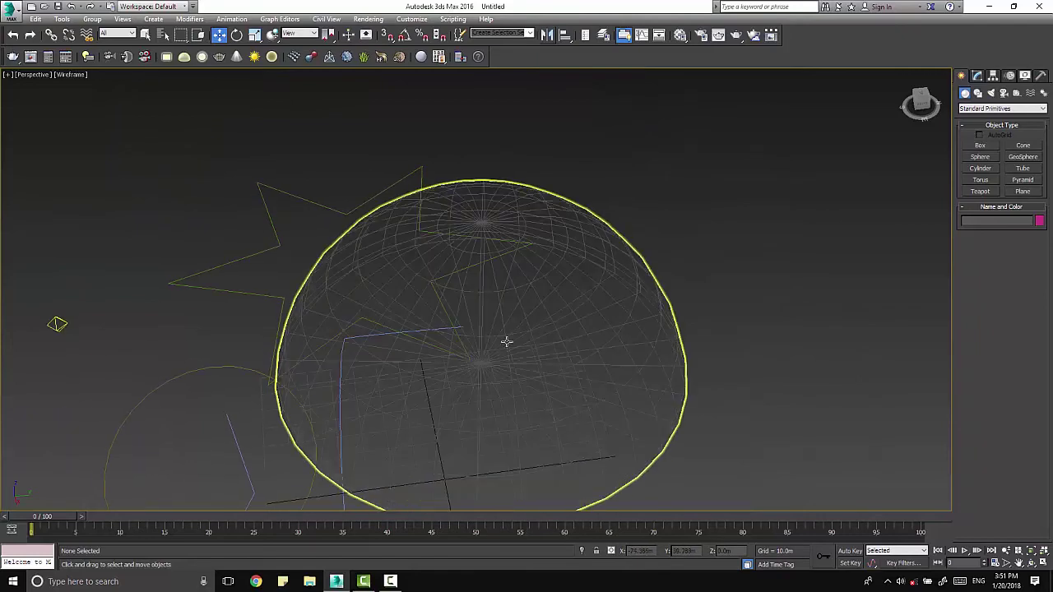
pyautogui.press('F3')
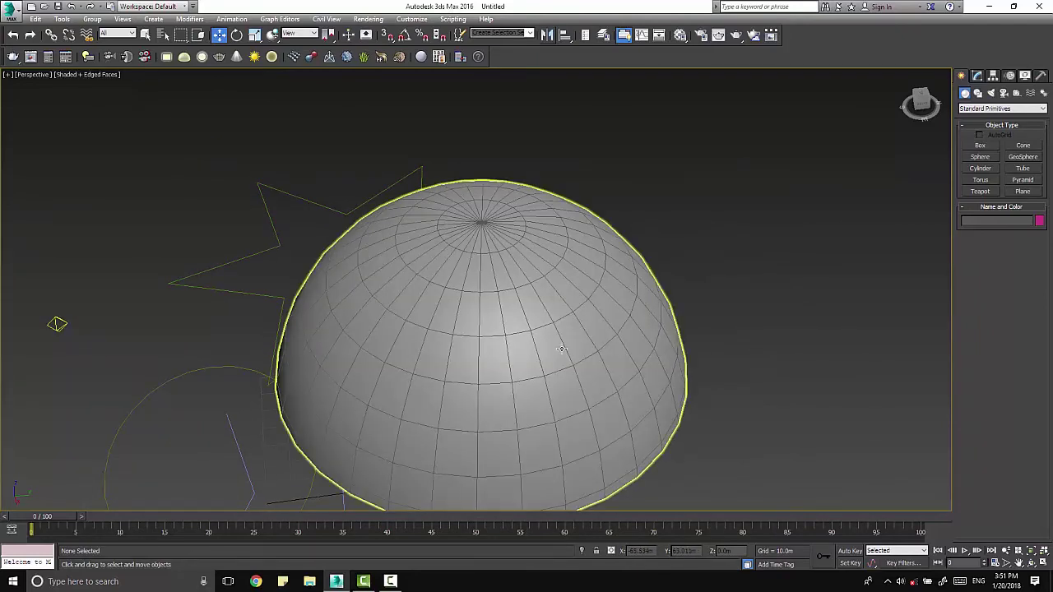
# Switch to the Top view and select the hemisphere dome.
pyautogui.keyDown('alt'); pyautogui.moveTo(530, 398); pyautogui.dragTo(554, 402, button='middle'); pyautogui.keyUp('alt')
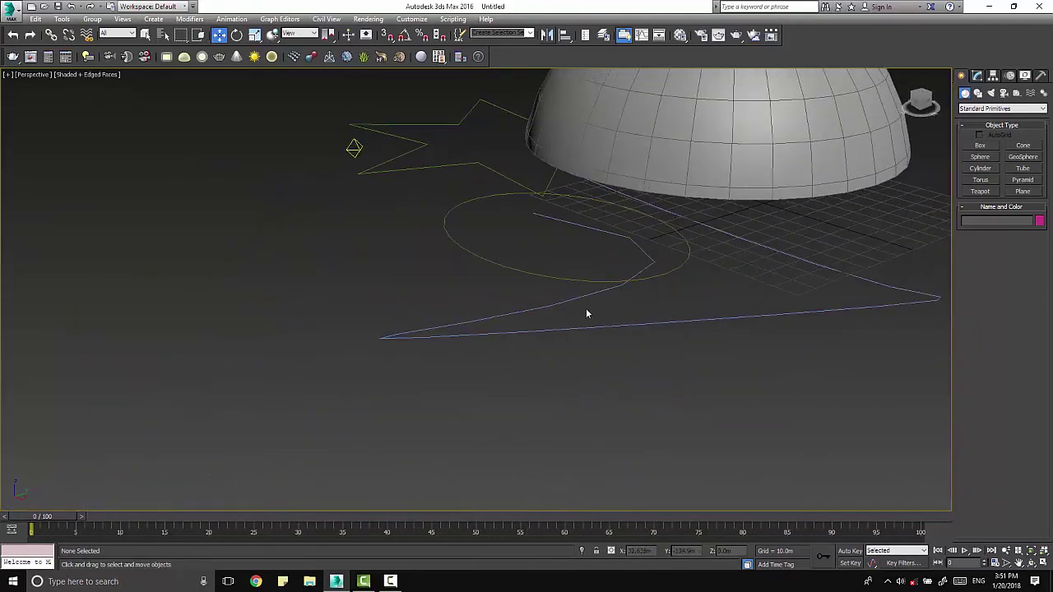
pyautogui.scroll(-5, 535, 354)
pyautogui.scroll(8, 517, 357)
pyautogui.press('t')
pyautogui.click(431, 301)
# Hide the grid and give Sphere001 Chop, Slice On and Slice To 62.5.
pyautogui.press('g')
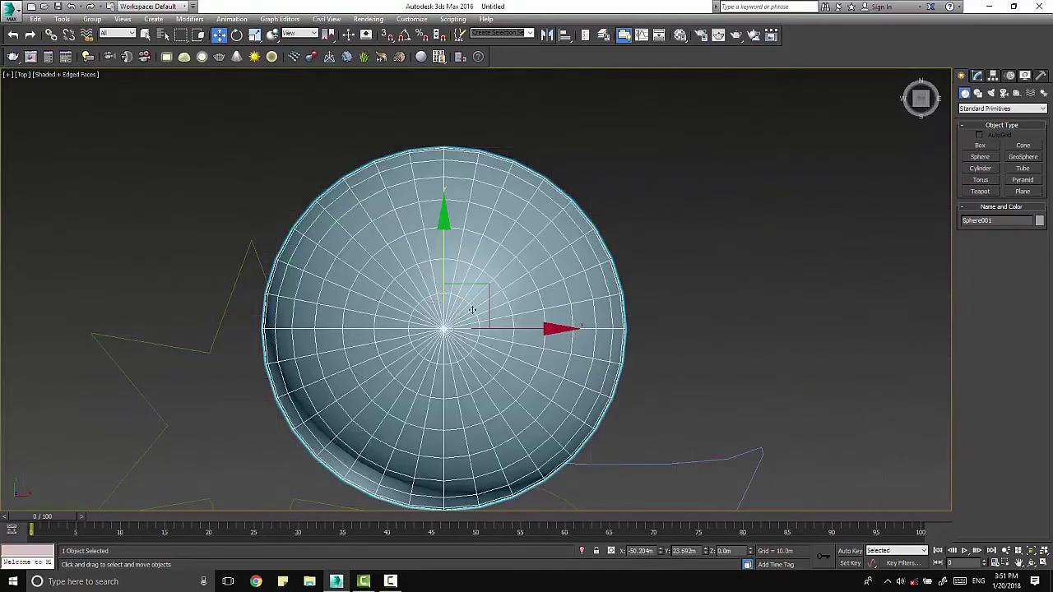
pyautogui.scroll(-4, 460, 305)
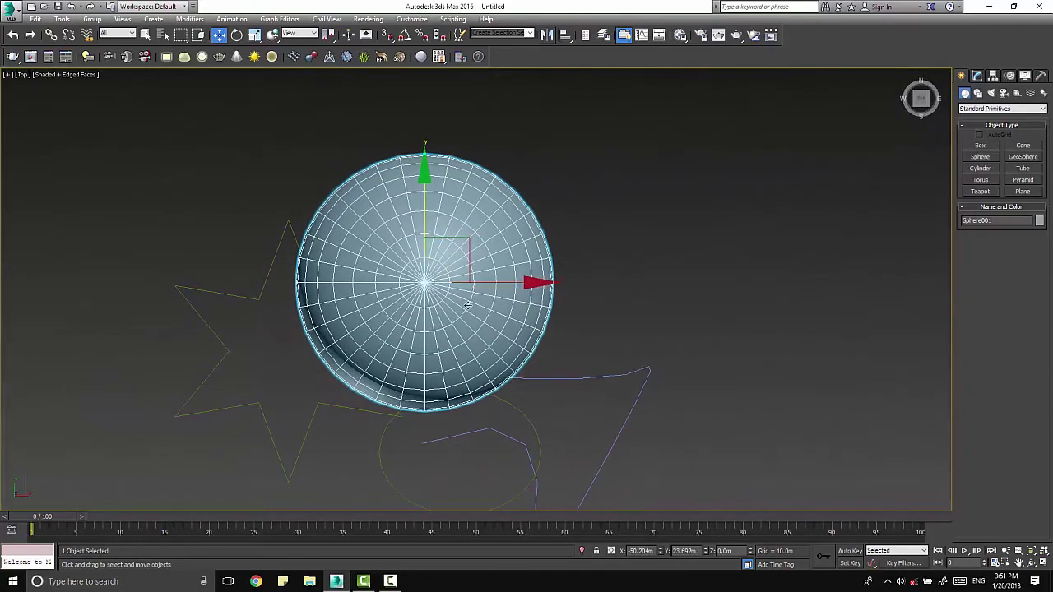
pyautogui.click(977, 75)
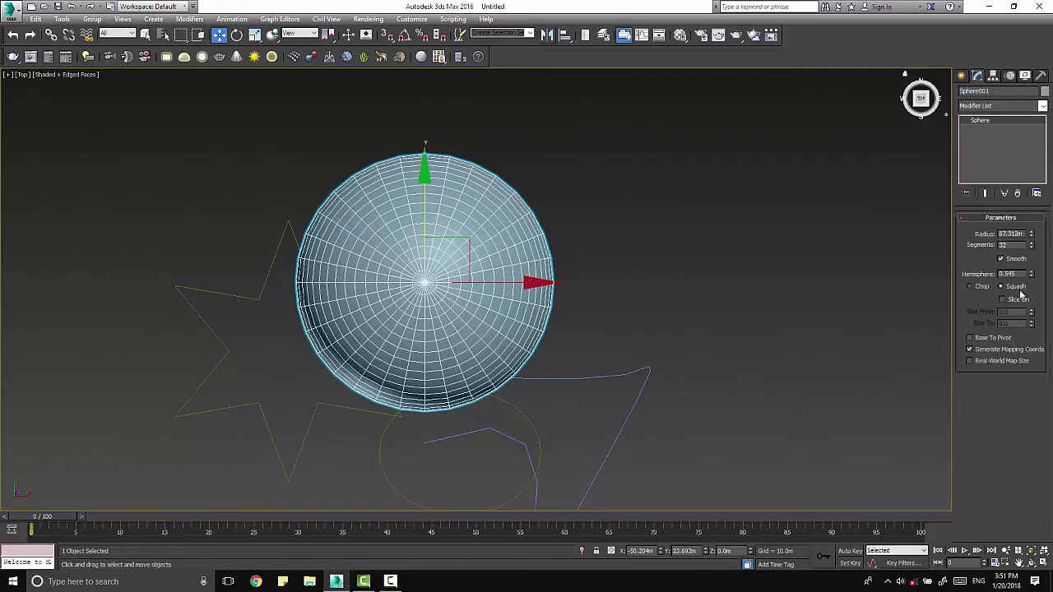
pyautogui.click(1002, 299)
pyautogui.click(981, 286)
pyautogui.moveTo(1032, 325)
pyautogui.mouseDown()
pyautogui.moveTo(1006, 492)
pyautogui.moveTo(1021, 244)
pyautogui.mouseUp()
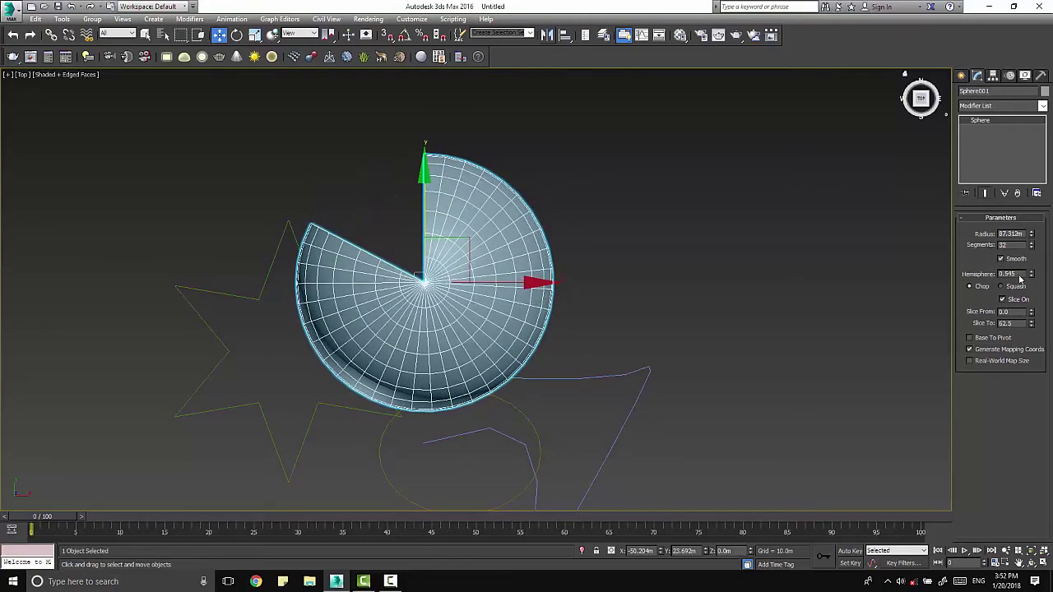
pyautogui.keyDown('alt'); pyautogui.moveTo(632, 268); pyautogui.dragTo(536, 228, button='middle'); pyautogui.keyUp('alt')
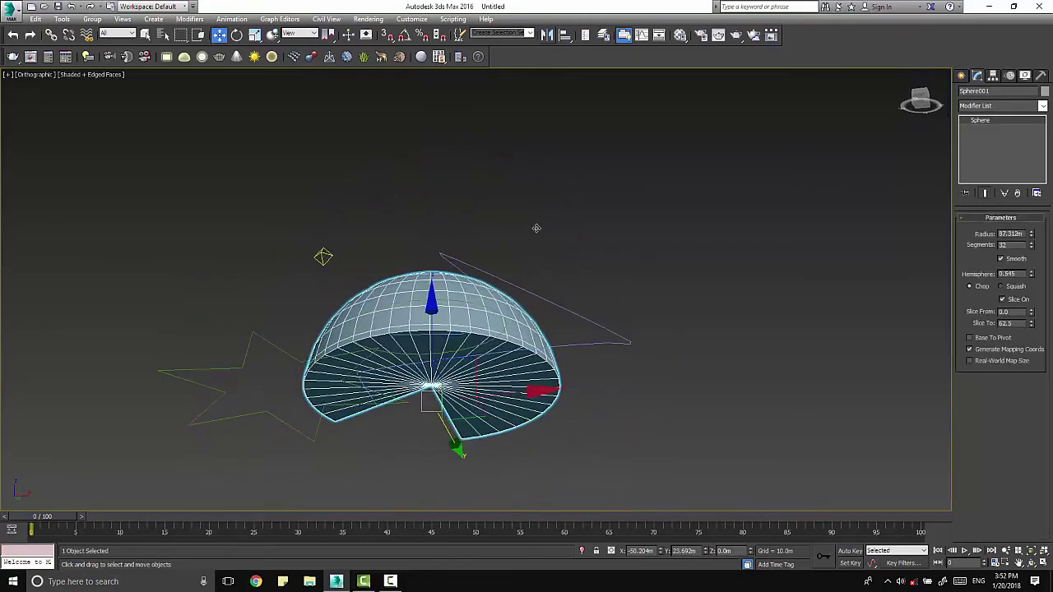
pyautogui.keyDown('alt'); pyautogui.moveTo(537, 228); pyautogui.dragTo(568, 331, button='middle'); pyautogui.keyUp('alt')
pyautogui.press('t')
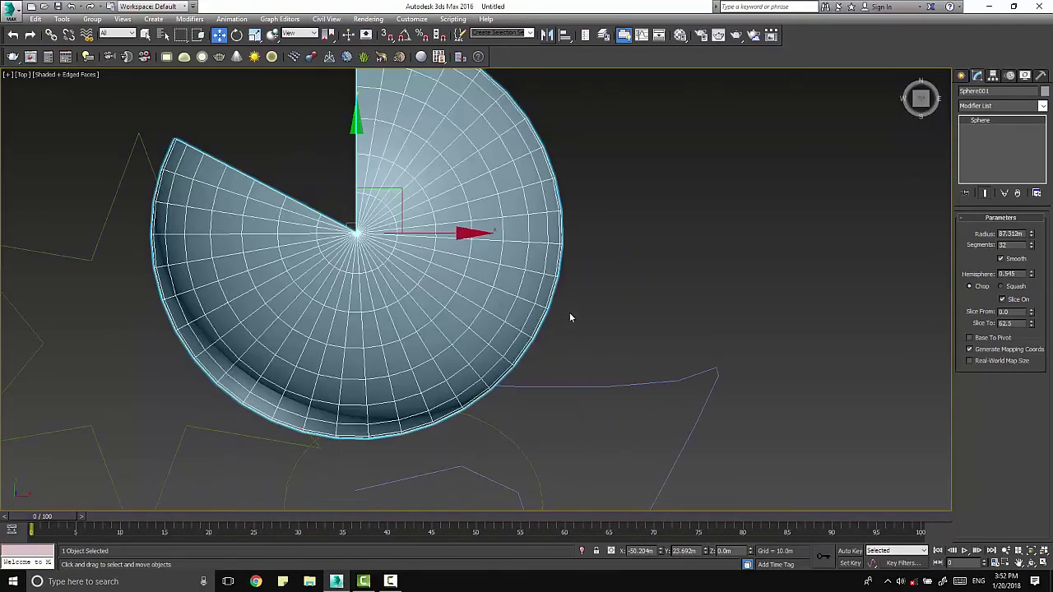
pyautogui.scroll(-3, 569, 312)
pyautogui.scroll(1, 637, 298)
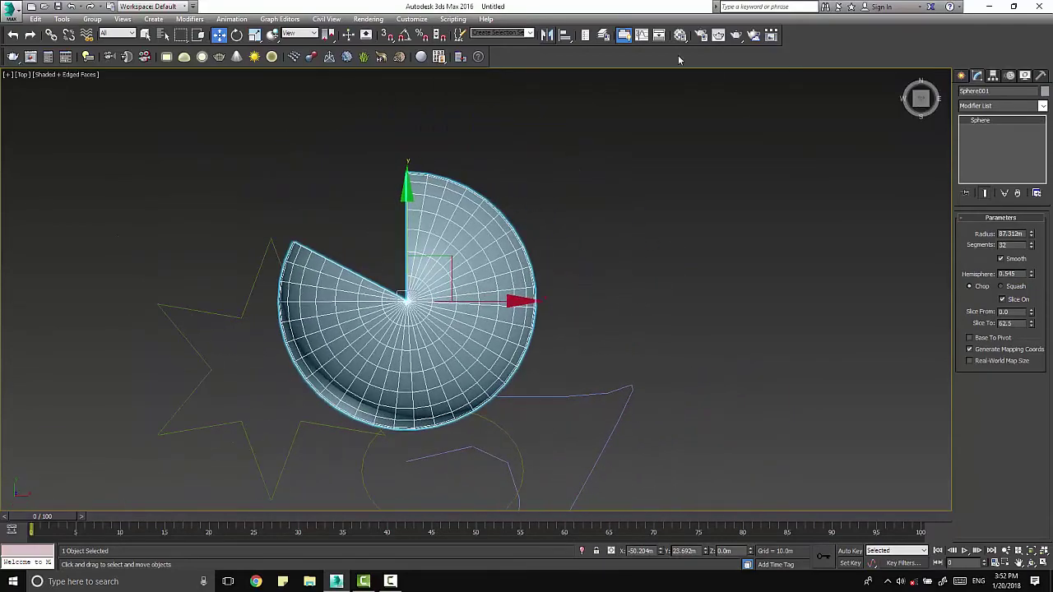
# Open Mirror for the sliced dome and set Clone Selection to Instance.
pyautogui.click(547, 34)
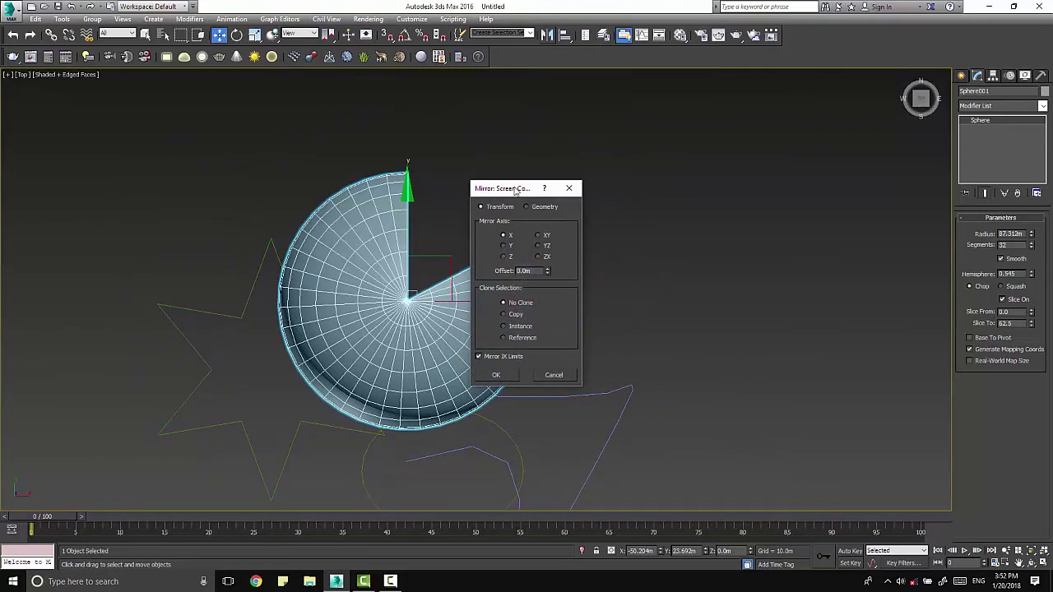
pyautogui.moveTo(516, 191); pyautogui.dragTo(730, 149)
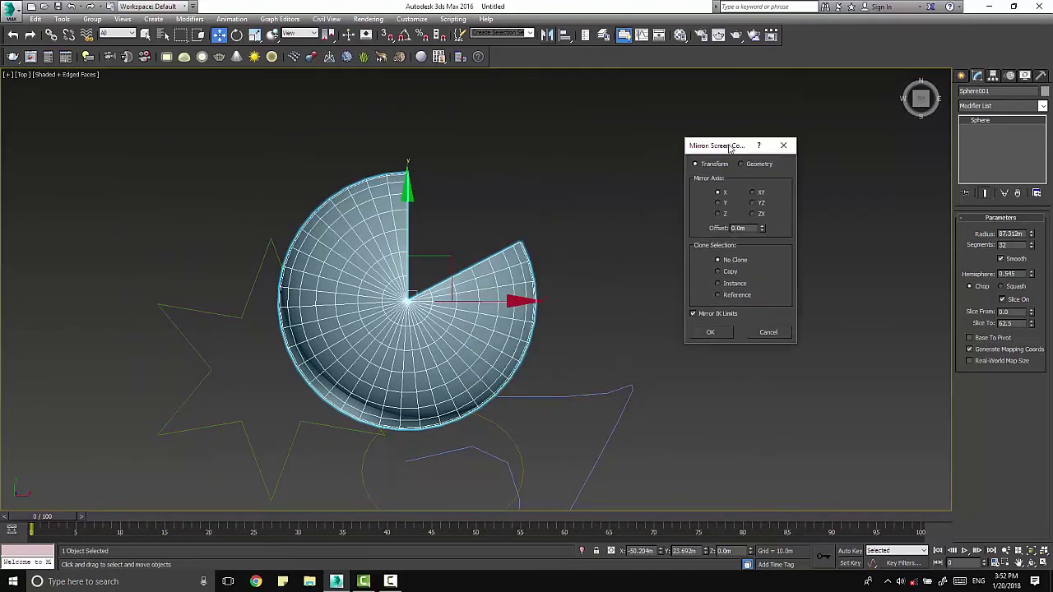
pyautogui.click(729, 273)
pyautogui.click(732, 283)
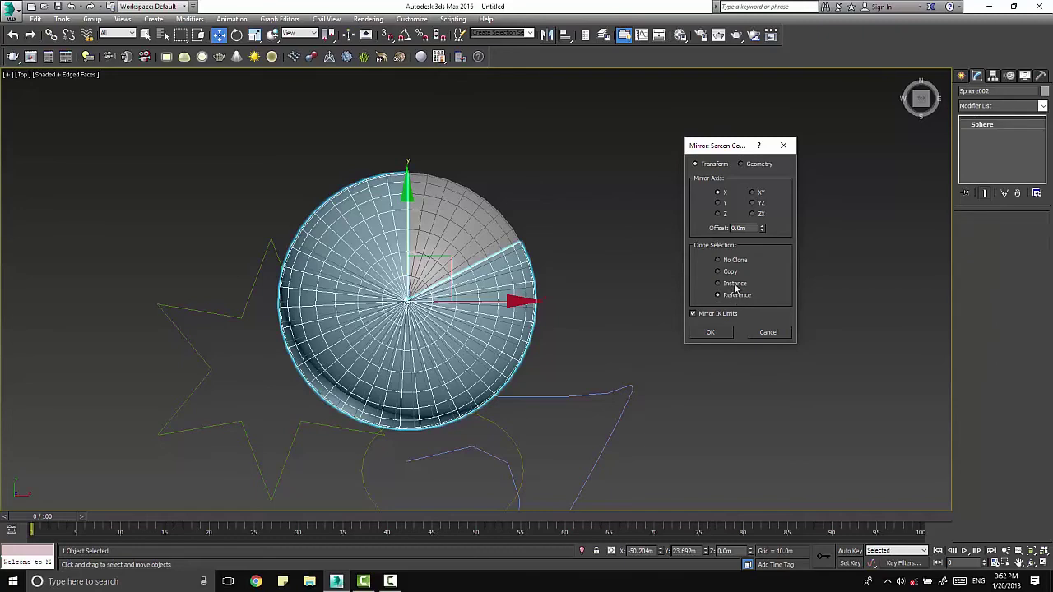
# Preview other mirror axes, keep X, offset the copy left and create Sphere002.
pyautogui.click(722, 204)
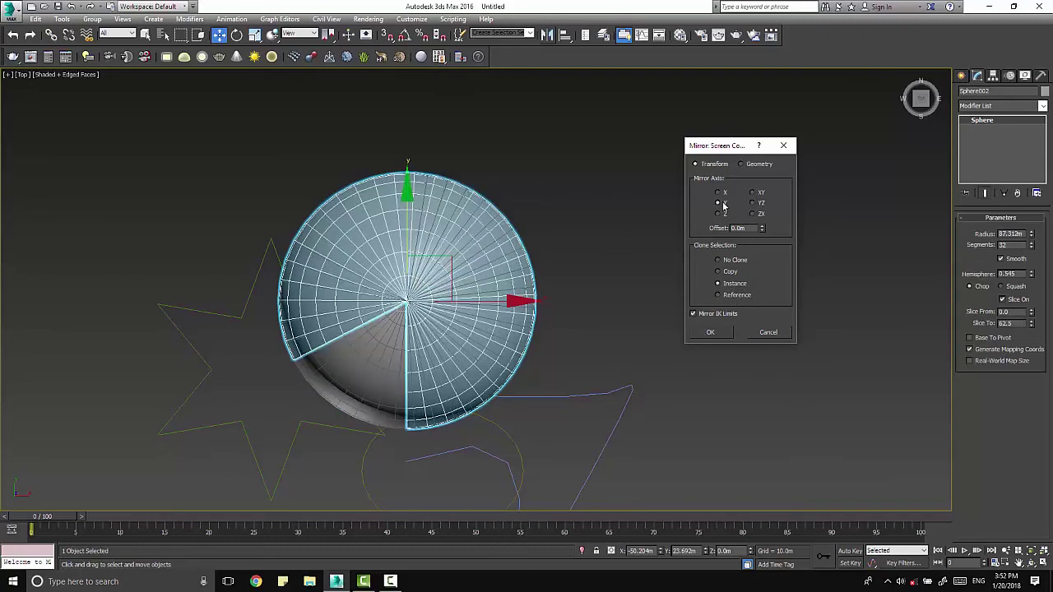
pyautogui.click(718, 215)
pyautogui.click(761, 194)
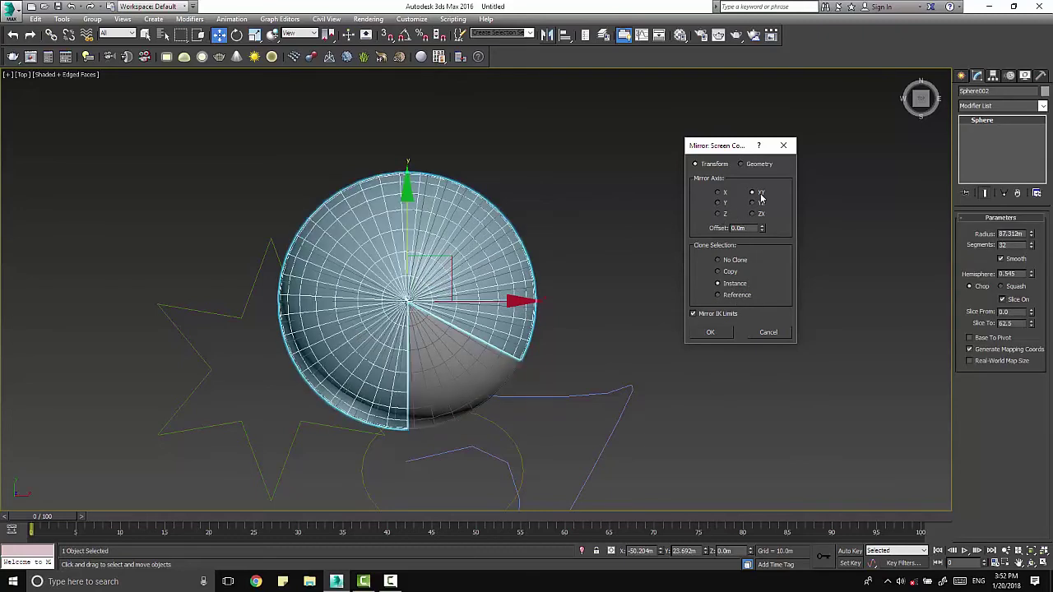
pyautogui.click(761, 205)
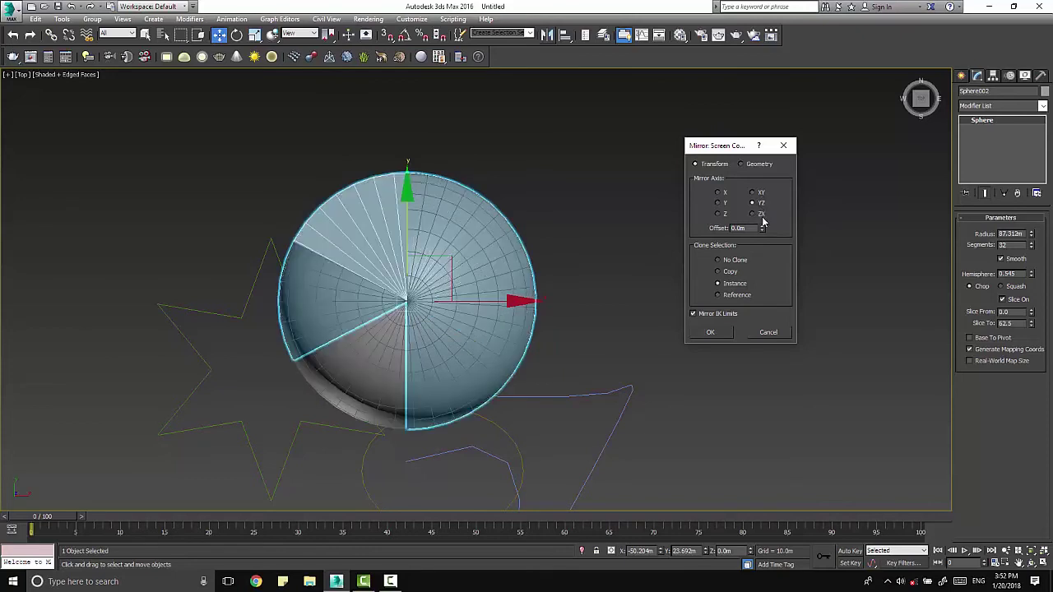
pyautogui.click(761, 216)
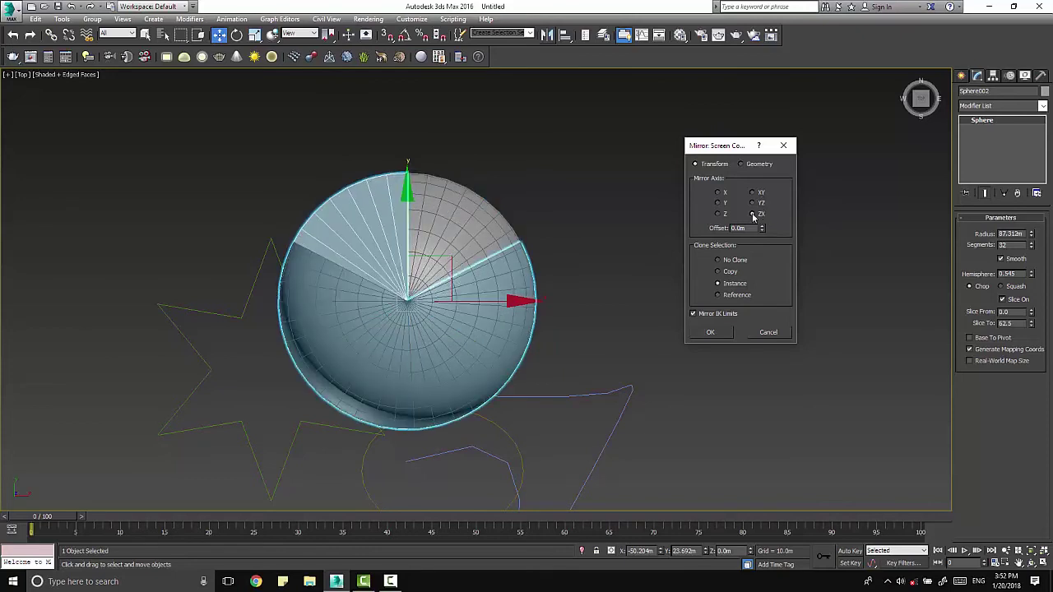
pyautogui.click(721, 194)
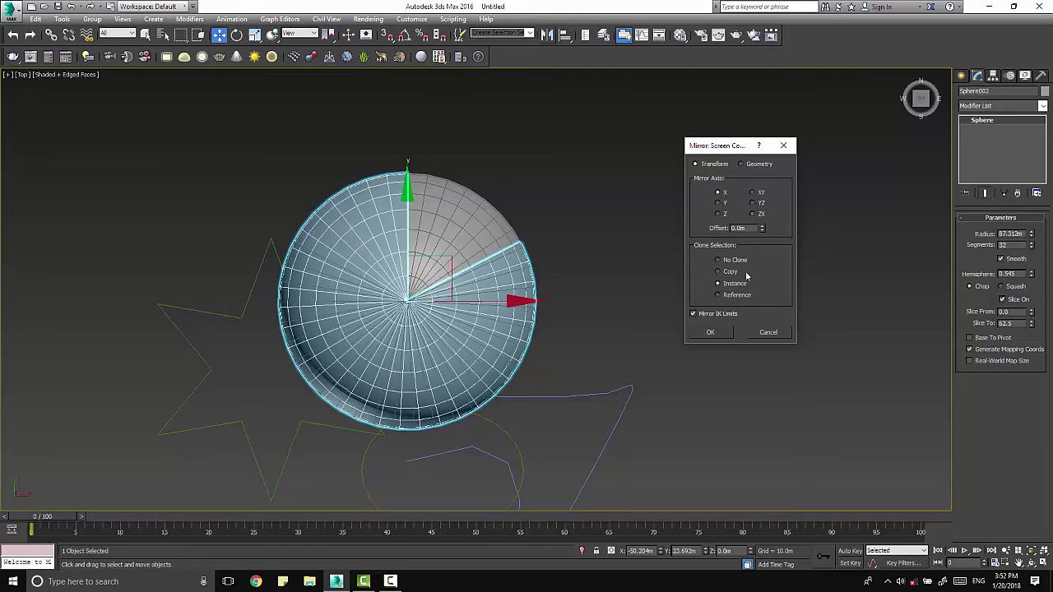
pyautogui.moveTo(763, 230)
pyautogui.mouseDown()
pyautogui.moveTo(661, 416)
pyautogui.moveTo(507, 13)
pyautogui.moveTo(729, 333)
pyautogui.mouseUp()
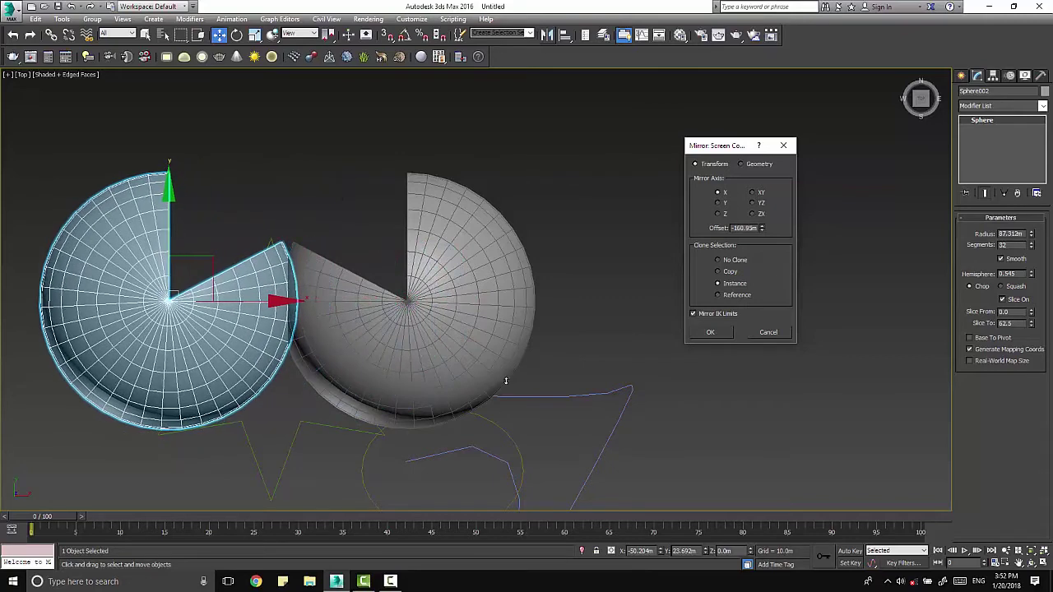
pyautogui.click(720, 335)
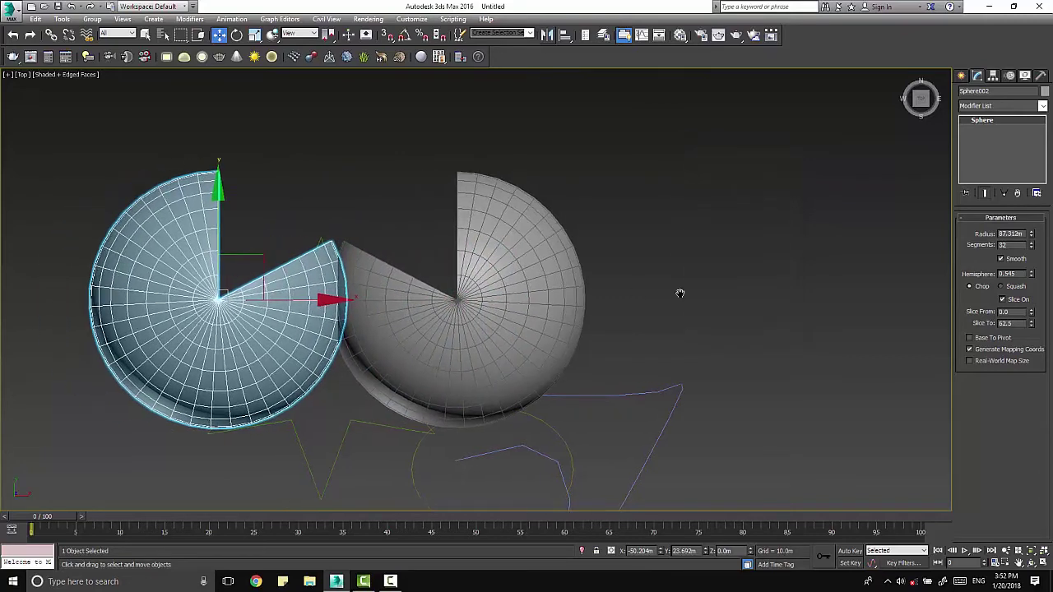
pyautogui.keyDown('alt'); pyautogui.moveTo(679, 293); pyautogui.dragTo(607, 234, button='middle'); pyautogui.keyUp('alt')
# Create a cube-shaped Box001 beside the domes and switch to the Move tool.
pyautogui.click(961, 75)
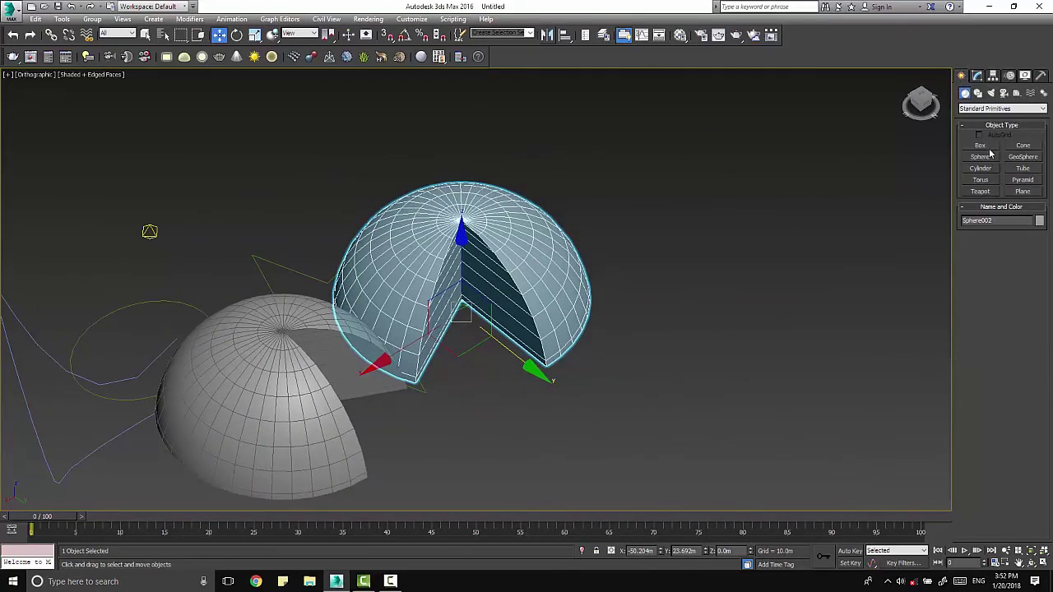
pyautogui.click(990, 148)
pyautogui.moveTo(546, 318); pyautogui.dragTo(506, 346, button='middle')
pyautogui.moveTo(609, 266); pyautogui.dragTo(609, 404)
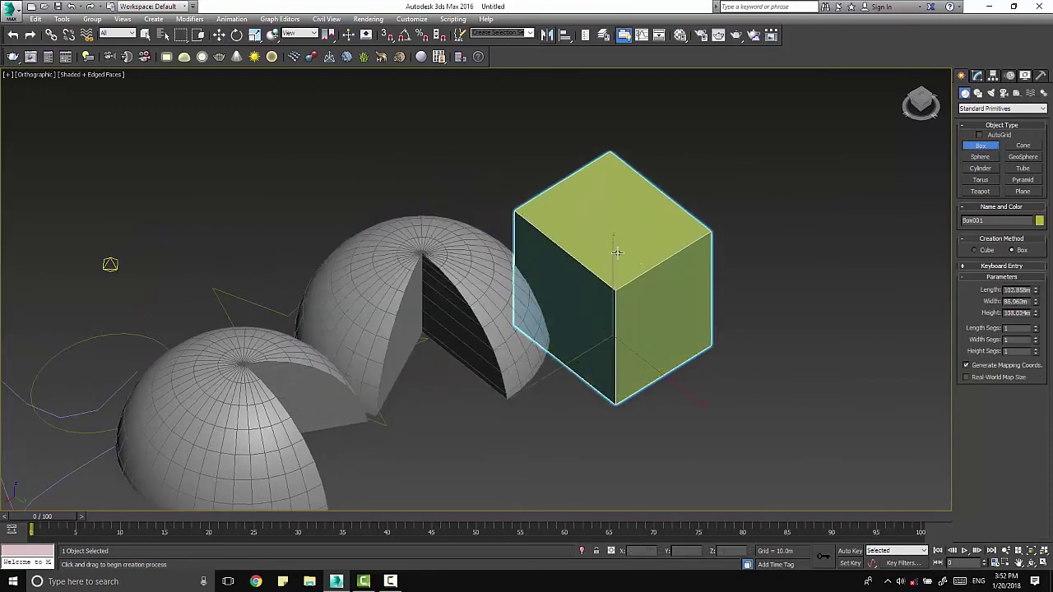
pyautogui.click(618, 253)
pyautogui.press('w')
pyautogui.moveTo(618, 253); pyautogui.dragTo(630, 113, button='middle')
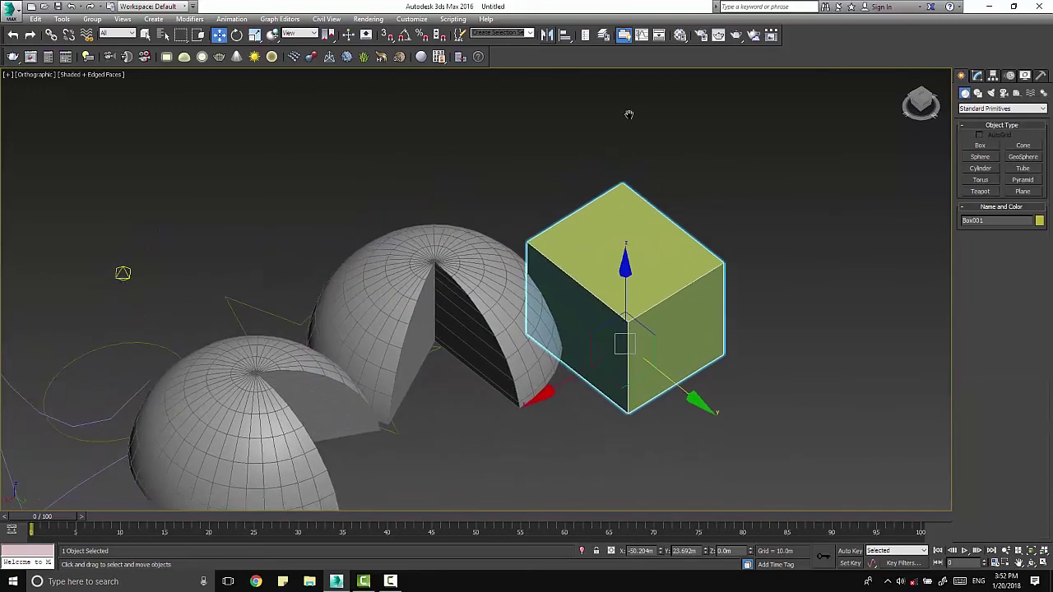
pyautogui.click(564, 35)
pyautogui.moveTo(644, 183); pyautogui.dragTo(721, 157, button='middle')
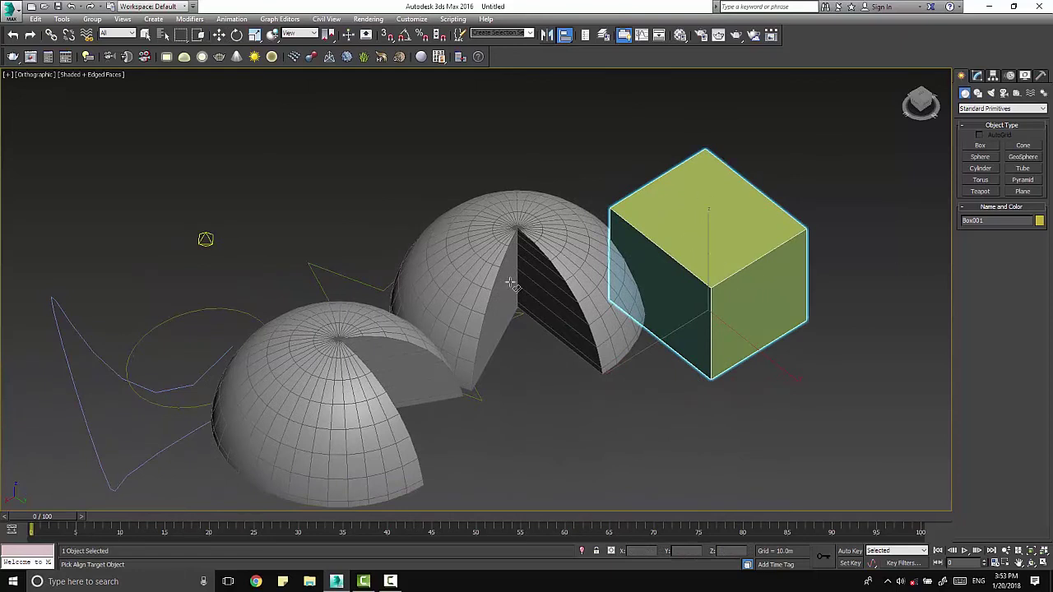
pyautogui.click(537, 284)
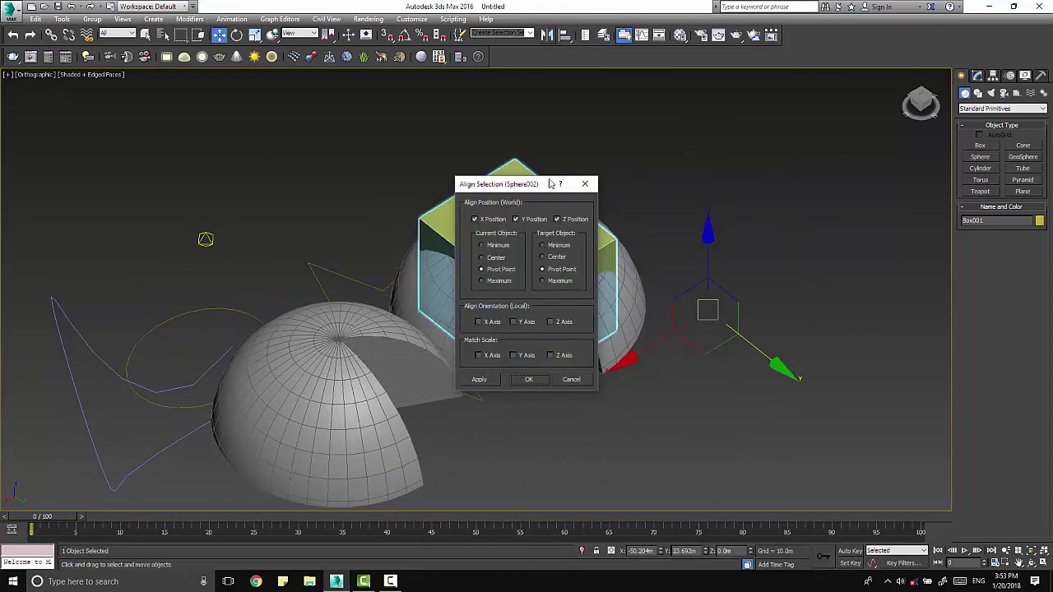
pyautogui.moveTo(550, 182); pyautogui.dragTo(884, 129)
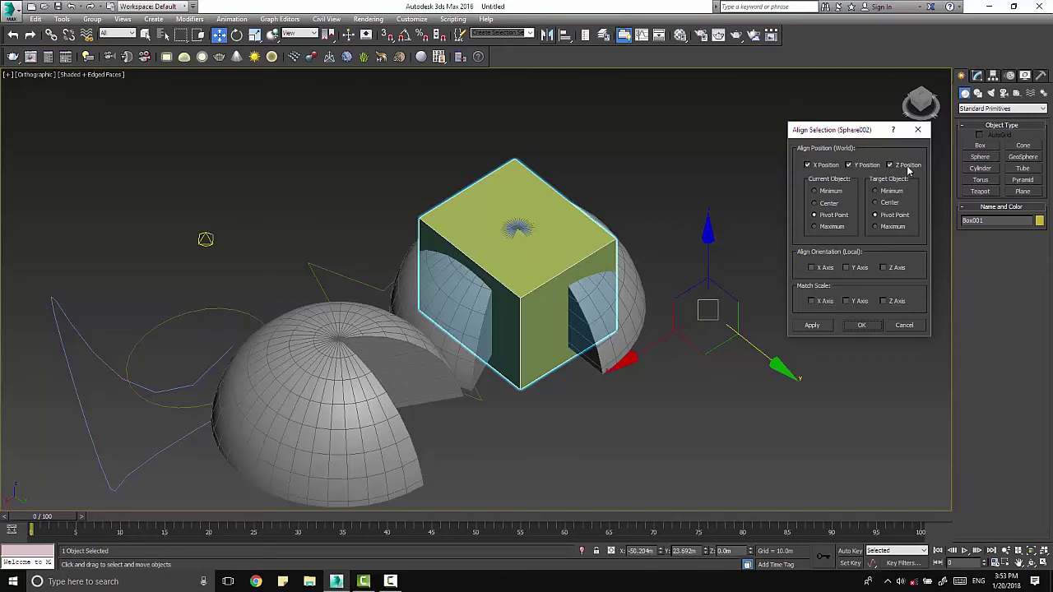
pyautogui.click(833, 170)
pyautogui.click(910, 168)
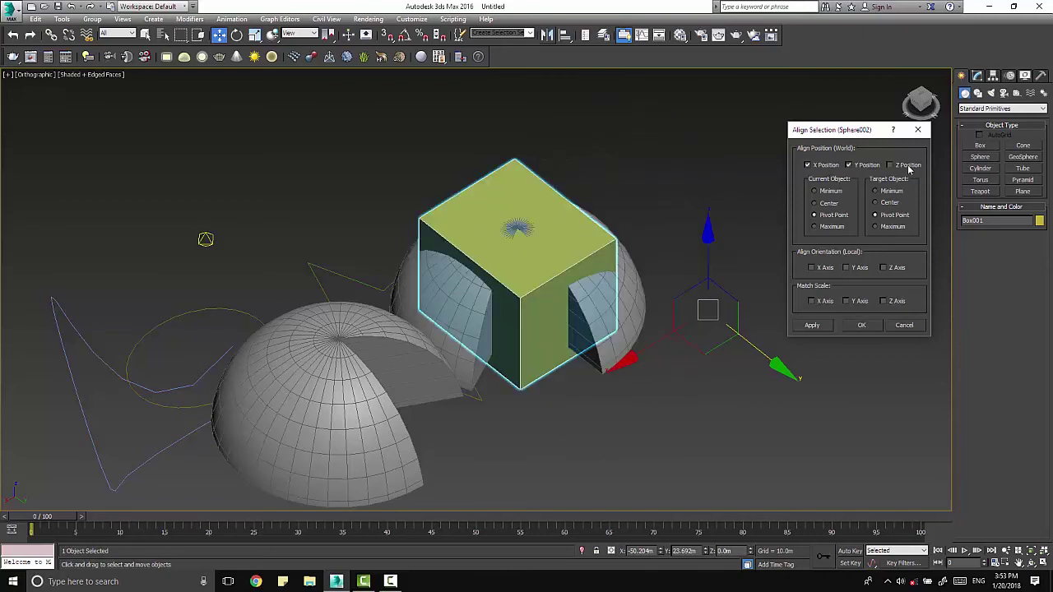
pyautogui.click(905, 327)
# Move the yellow box up and away from the domes.
pyautogui.keyDown('alt'); pyautogui.moveTo(658, 288); pyautogui.dragTo(495, 376, button='middle'); pyautogui.keyUp('alt')
pyautogui.scroll(-3, 495, 376)
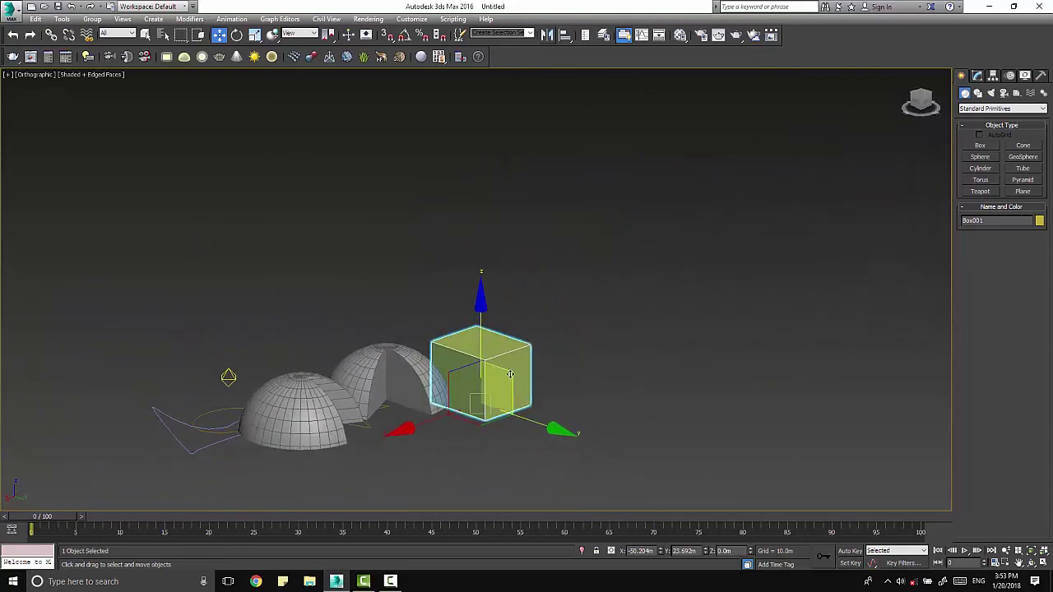
pyautogui.moveTo(495, 377); pyautogui.dragTo(727, 214)
pyautogui.keyDown('alt'); pyautogui.moveTo(726, 214); pyautogui.dragTo(738, 205, button='middle'); pyautogui.keyUp('alt')
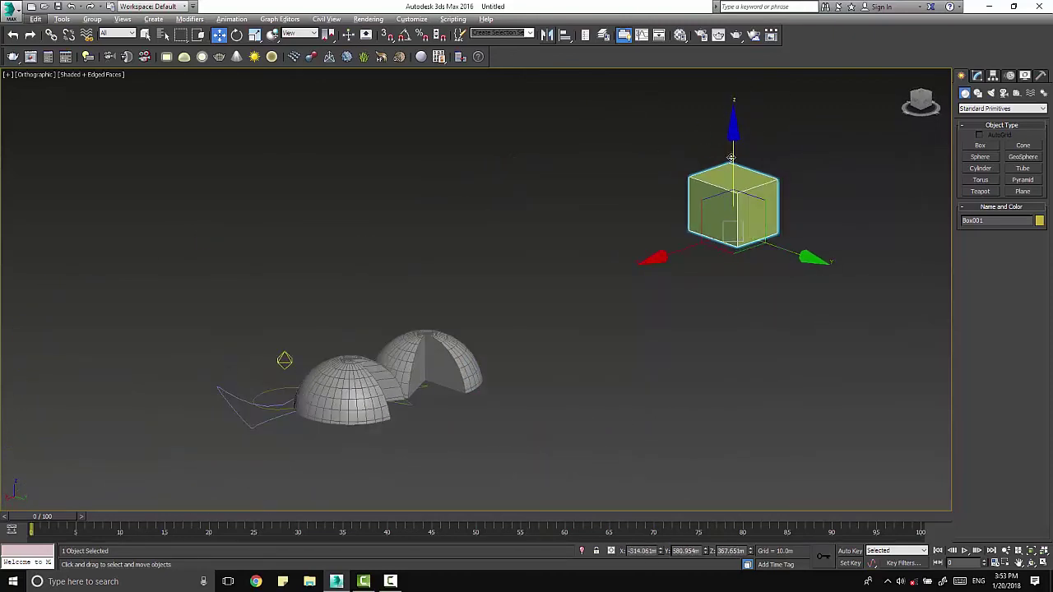
pyautogui.moveTo(738, 206); pyautogui.dragTo(738, 136)
pyautogui.moveTo(592, 323)
pyautogui.keyDown('alt'); pyautogui.mouseDown(button='middle')
pyautogui.moveTo(597, 332)
pyautogui.moveTo(562, 374)
pyautogui.mouseUp(button='middle'); pyautogui.keyUp('alt')
# Align the box to Sphere002 with X, Y and Z Position all checked.
pyautogui.click(565, 35)
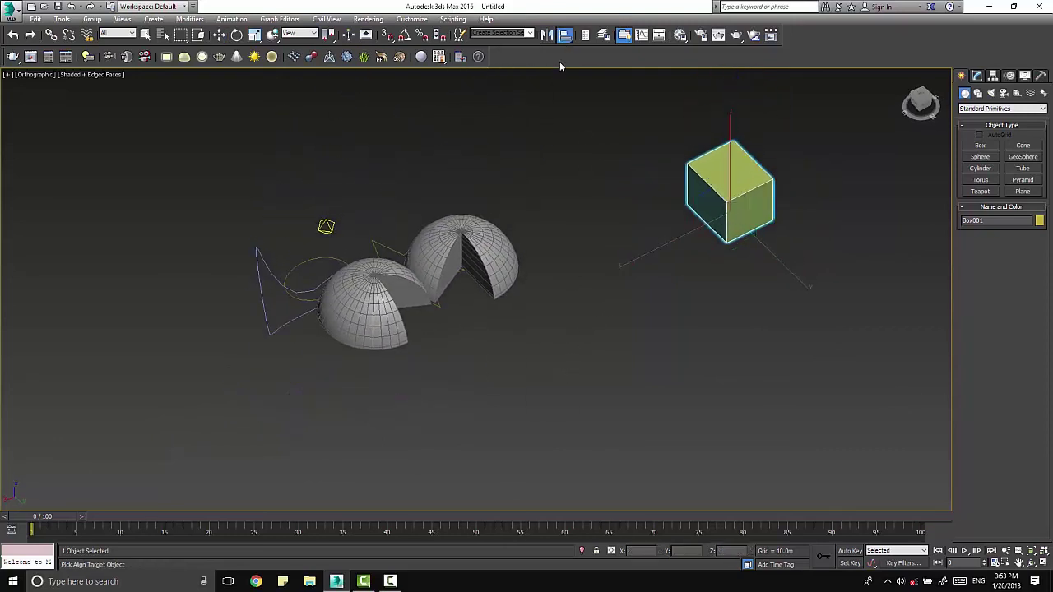
pyautogui.click(466, 255)
pyautogui.moveTo(851, 140); pyautogui.dragTo(869, 176)
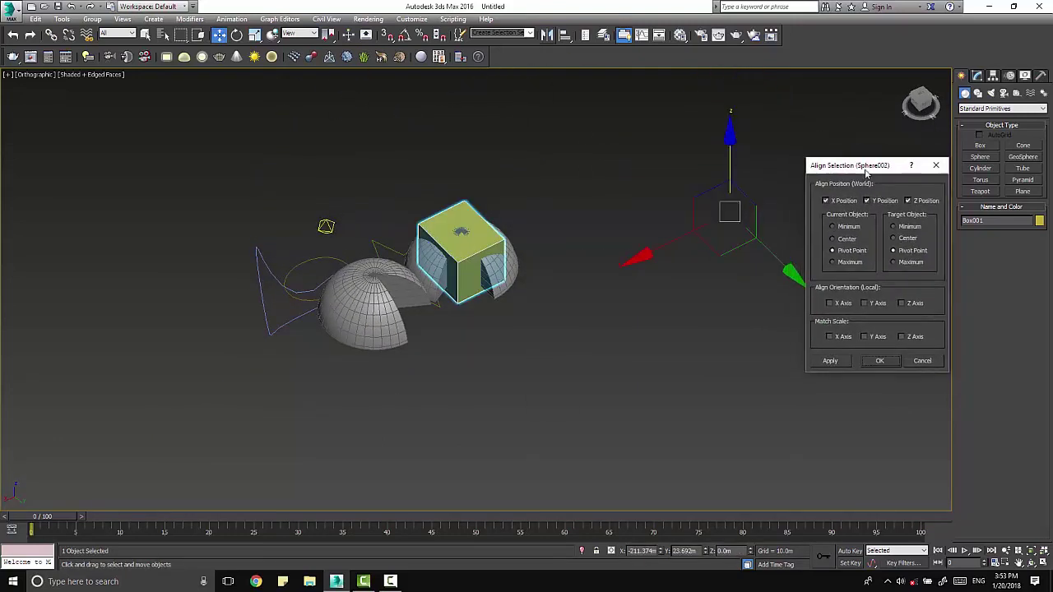
pyautogui.click(910, 203)
pyautogui.click(872, 204)
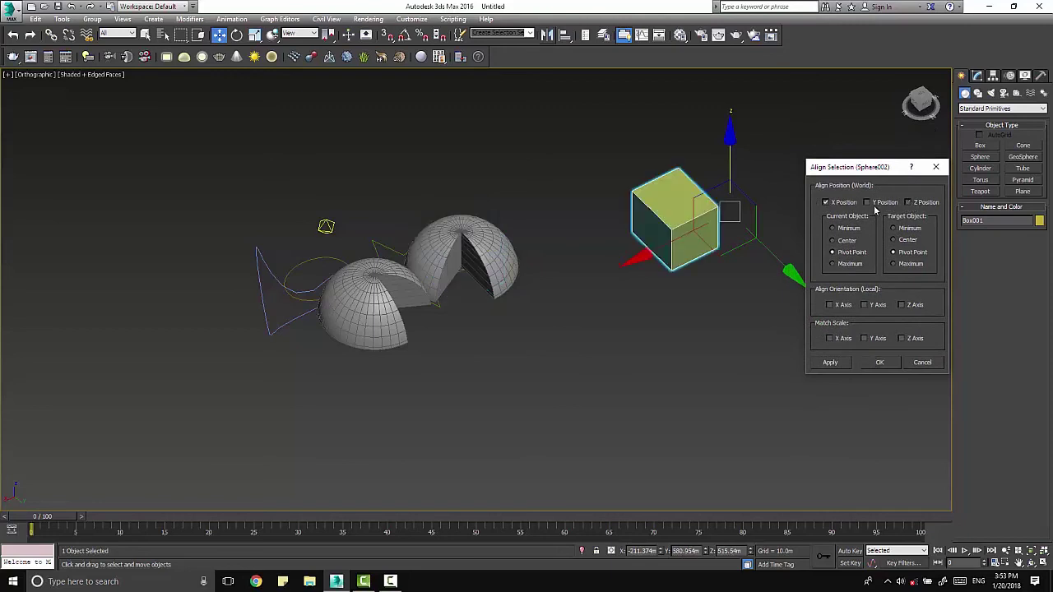
pyautogui.click(843, 204)
pyautogui.click(882, 204)
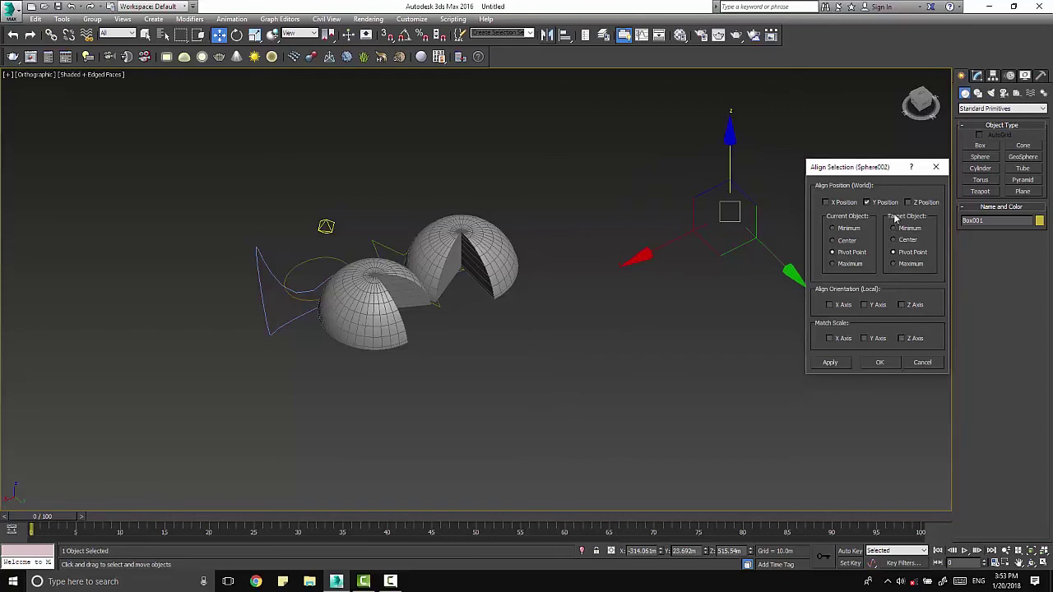
pyautogui.click(882, 204)
pyautogui.click(909, 202)
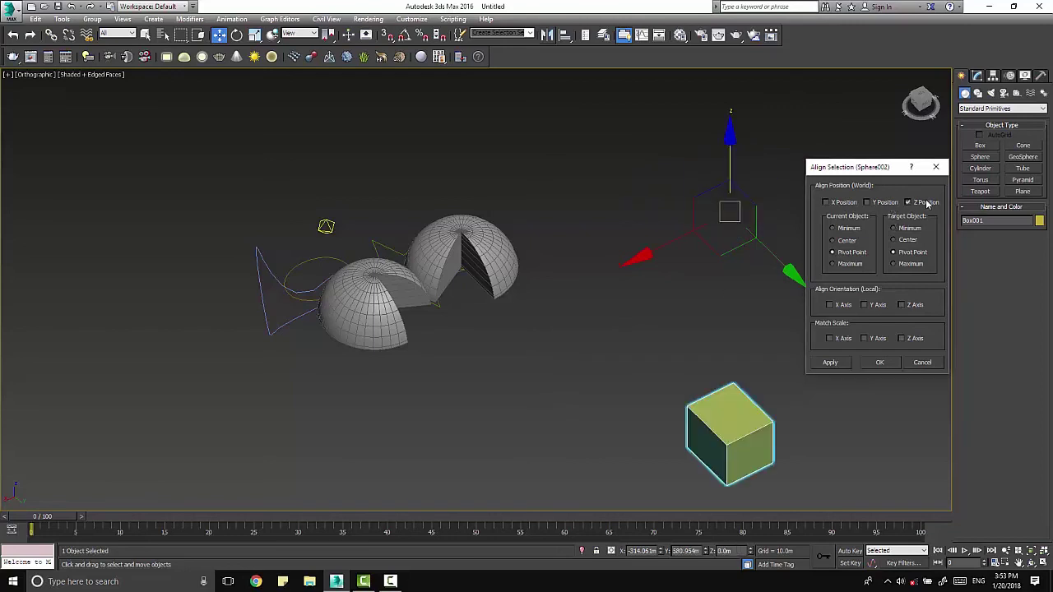
pyautogui.click(884, 202)
pyautogui.click(842, 202)
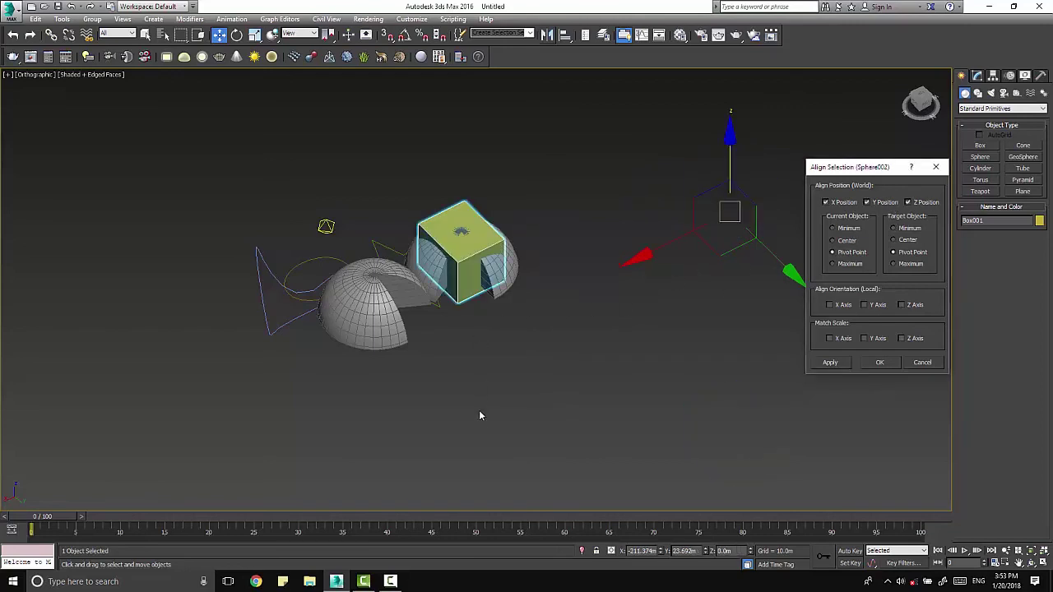
# Set Current and Target Object to Center, then apply and confirm the alignment.
pyautogui.click(847, 242)
pyautogui.click(897, 241)
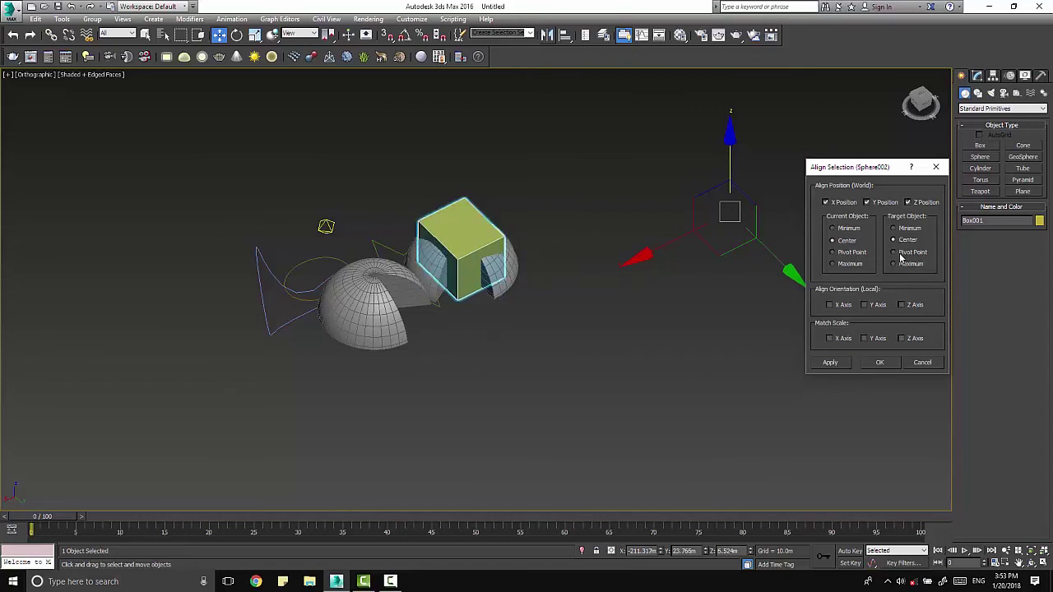
pyautogui.click(855, 255)
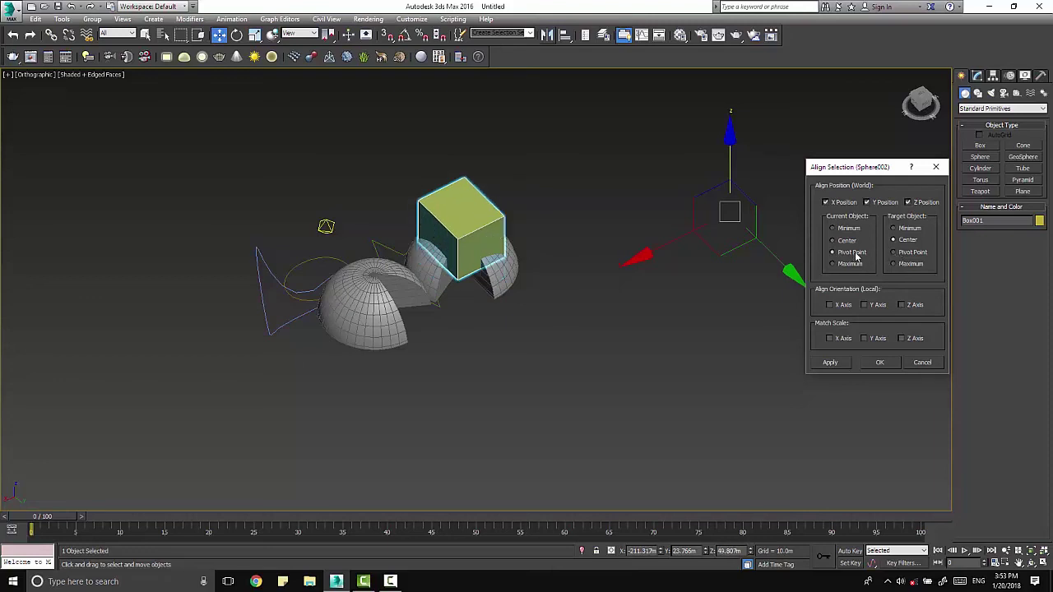
pyautogui.click(919, 255)
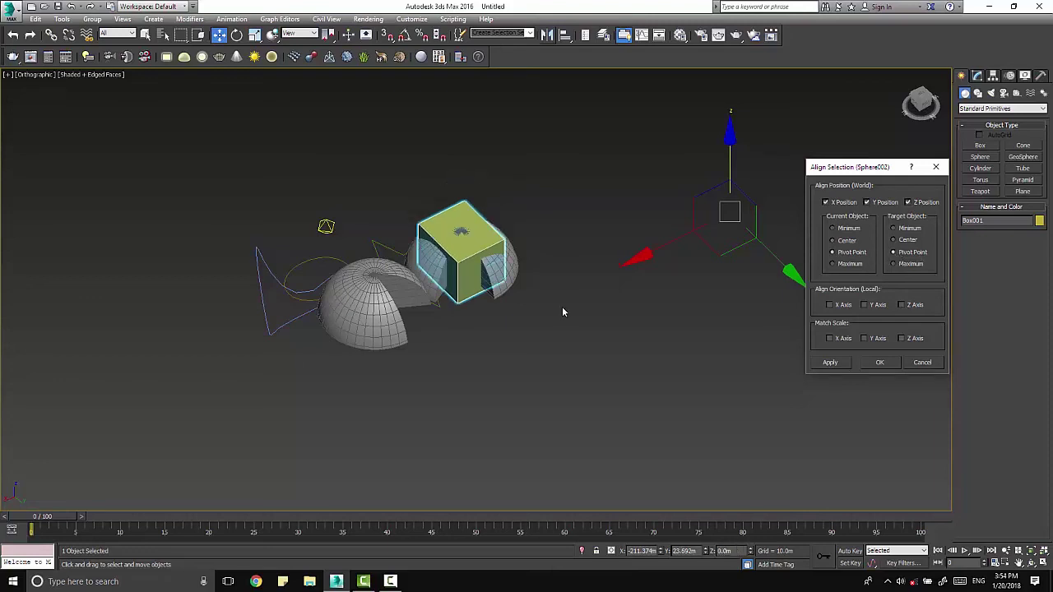
pyautogui.click(843, 240)
pyautogui.click(903, 240)
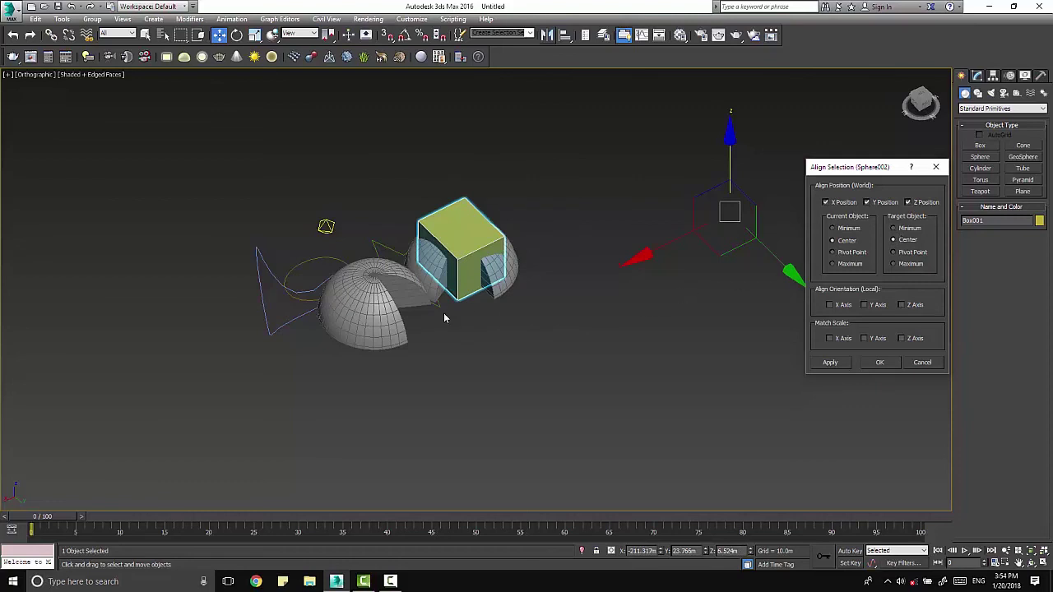
pyautogui.click(828, 363)
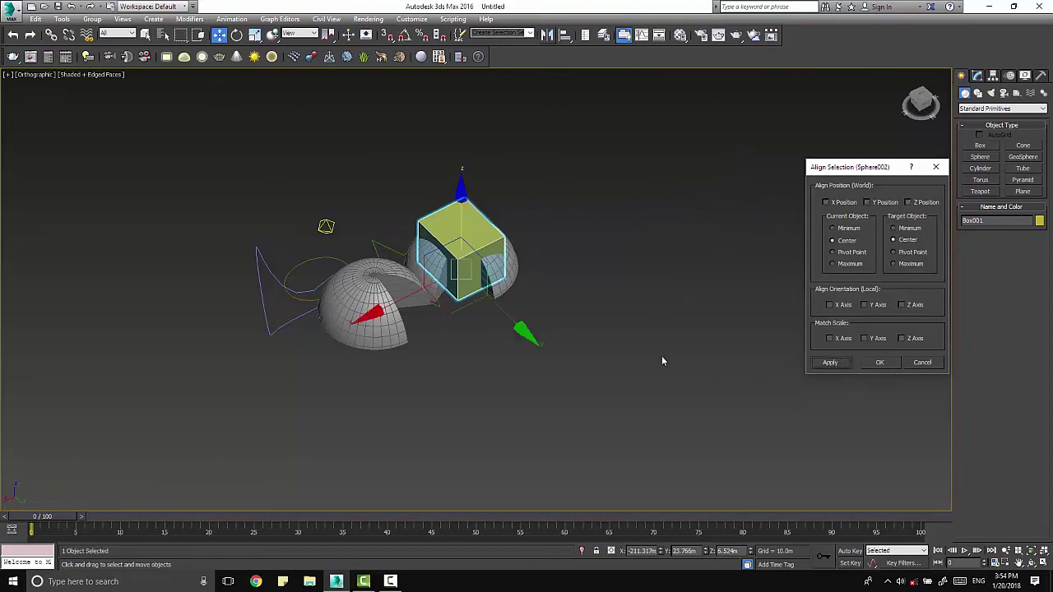
pyautogui.click(879, 363)
# Change Sphere002's Hemisphere value to about 0.54, then select Box001.
pyautogui.moveTo(654, 313)
pyautogui.keyDown('alt'); pyautogui.mouseDown(button='middle')
pyautogui.moveTo(485, 339)
pyautogui.moveTo(470, 318)
pyautogui.moveTo(455, 344)
pyautogui.mouseUp(button='middle'); pyautogui.keyUp('alt')
pyautogui.scroll(3, 454, 346)
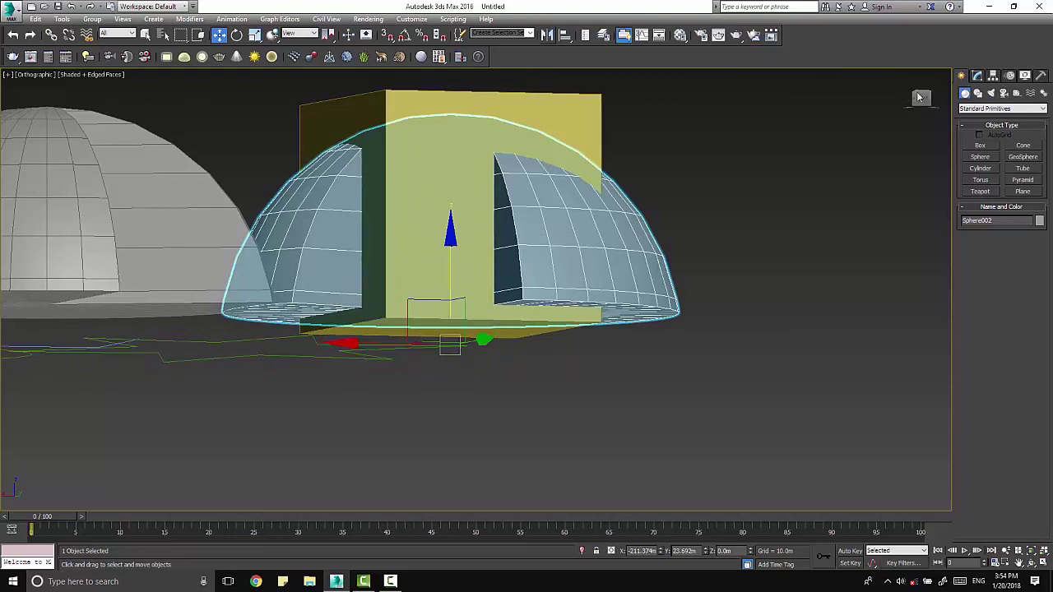
pyautogui.click(981, 78)
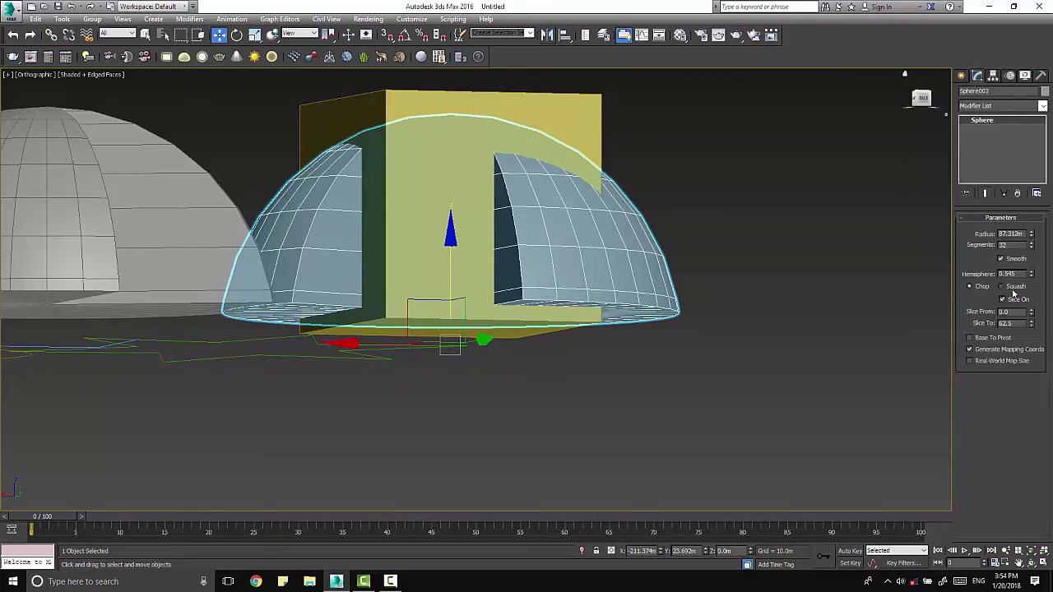
pyautogui.moveTo(1034, 274)
pyautogui.mouseDown()
pyautogui.moveTo(1029, 283)
pyautogui.moveTo(1040, 270)
pyautogui.mouseUp()
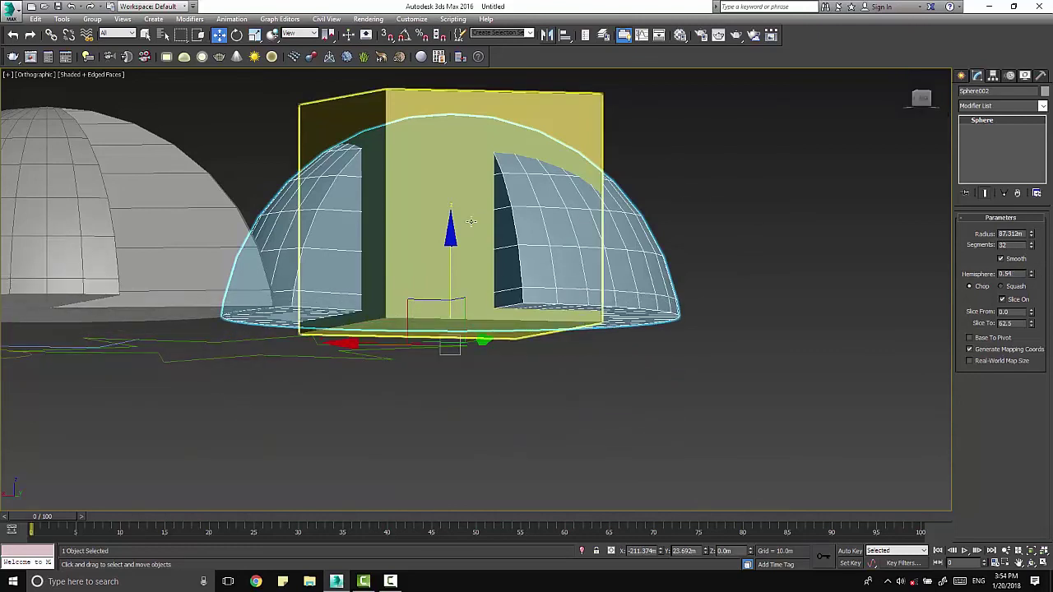
pyautogui.keyDown('alt'); pyautogui.moveTo(571, 237); pyautogui.dragTo(590, 261, button='middle'); pyautogui.keyUp('alt')
pyautogui.hotkey('ctrl', 'd')
pyautogui.scroll(-2, 587, 292)
pyautogui.scroll(2, 586, 292)
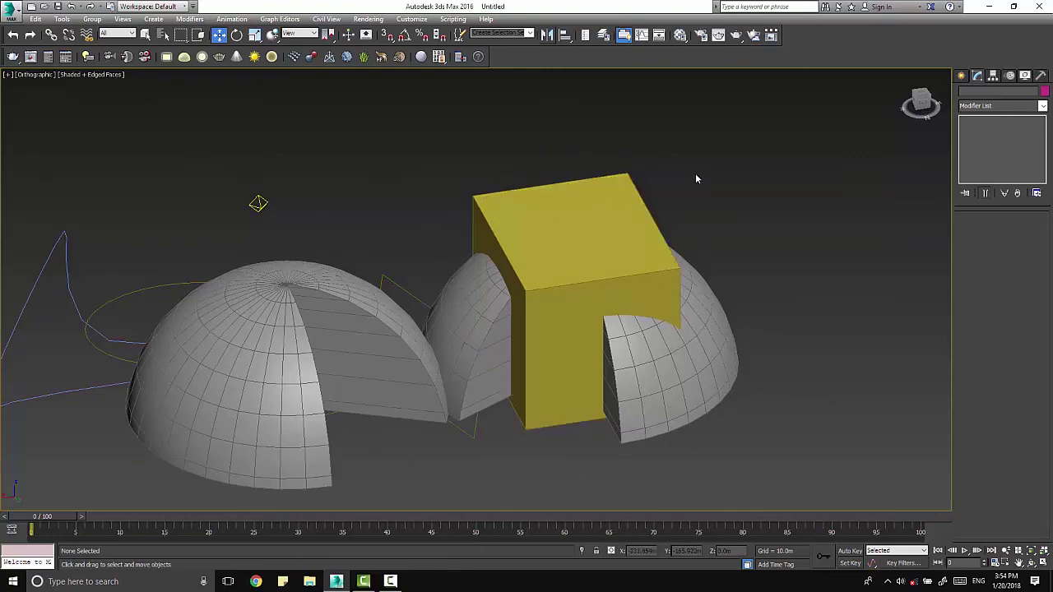
pyautogui.click(633, 215)
pyautogui.keyDown('alt'); pyautogui.moveTo(633, 215); pyautogui.dragTo(593, 240, button='middle'); pyautogui.keyUp('alt')
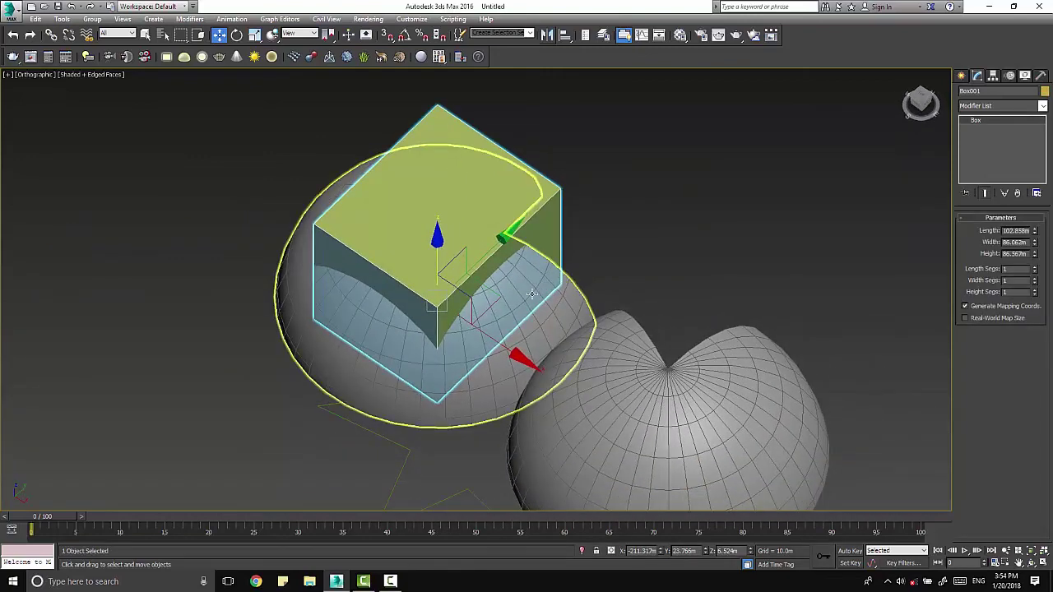